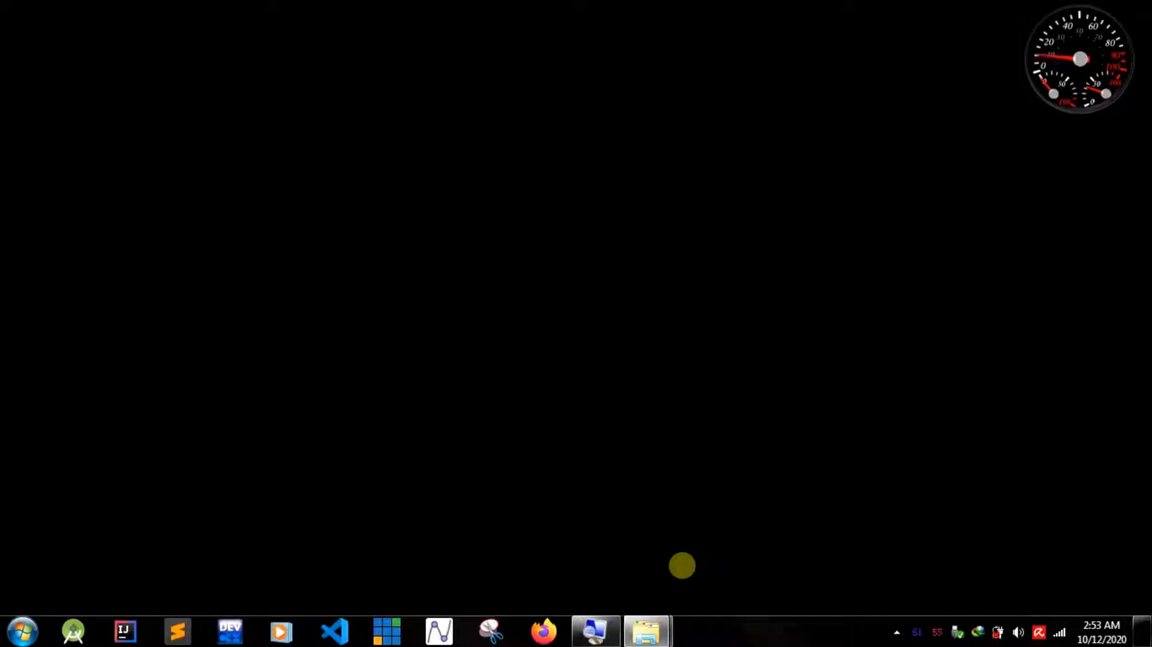
- Open Paint from the Accessories group of installed programs
{"action": "left_click", "coordinate": [20, 631]}
{"action": "left_click", "coordinate": [66, 558]}
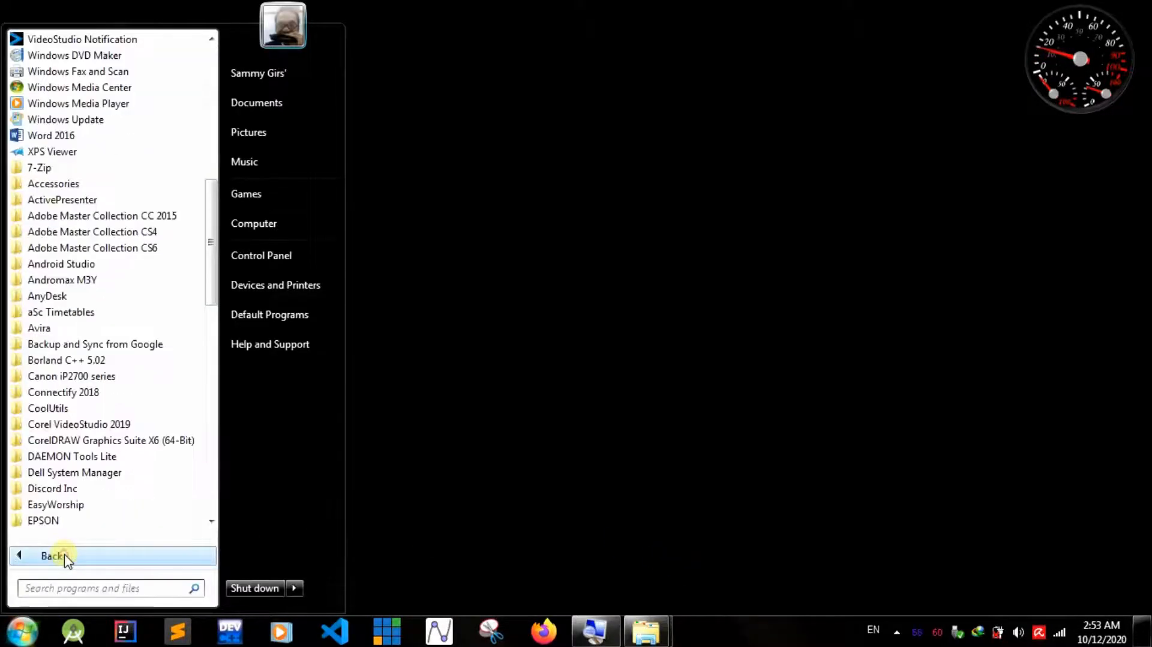
{"action": "left_click", "coordinate": [90, 186]}
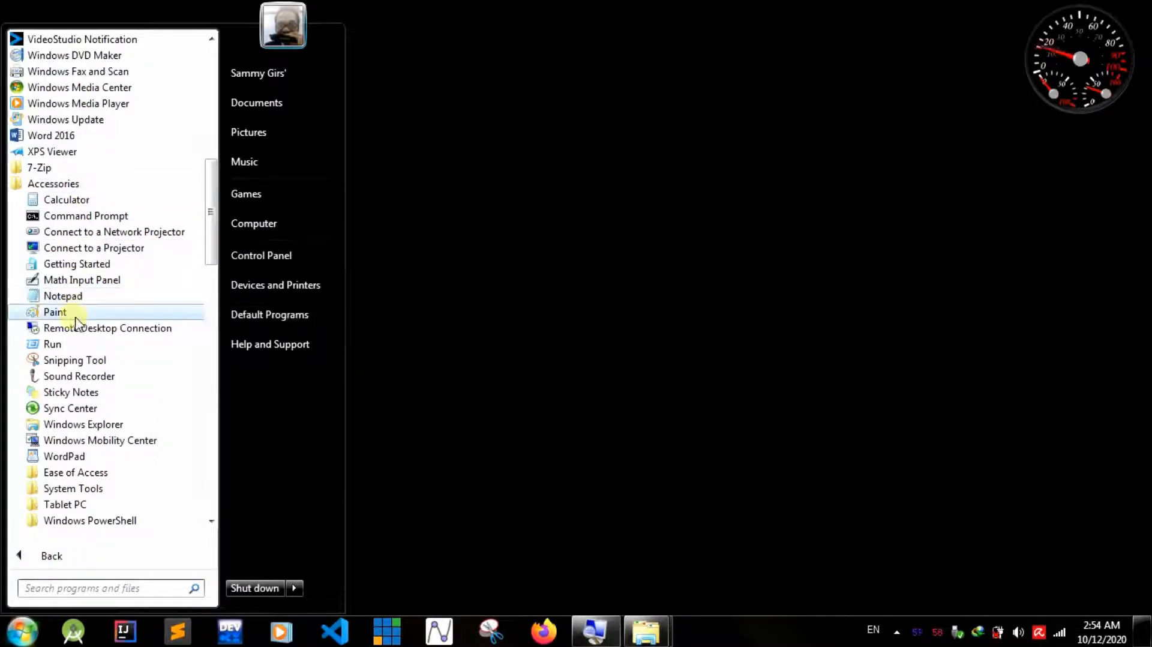
{"action": "left_click", "coordinate": [55, 312]}
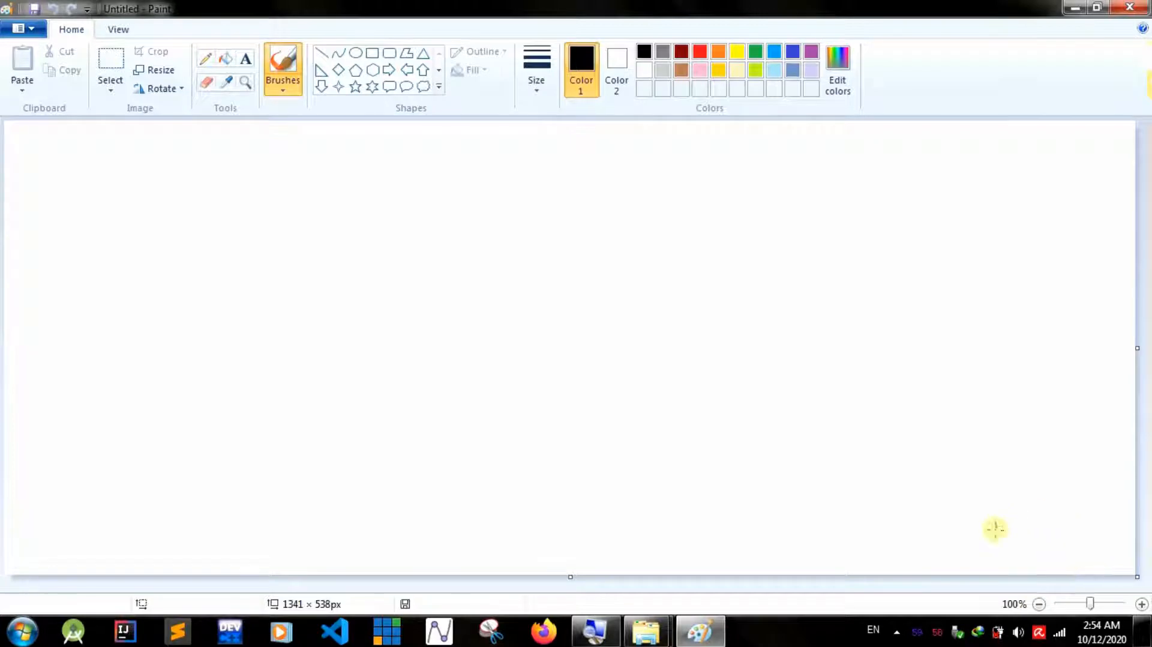
- Draw a black-outlined triangle of about 143 × 87 px left of the canvas centre and fill it with red
{"action": "left_click", "coordinate": [423, 54]}
{"action": "left_click_drag", "start_coordinate": [378, 248], "coordinate": [498, 321]}
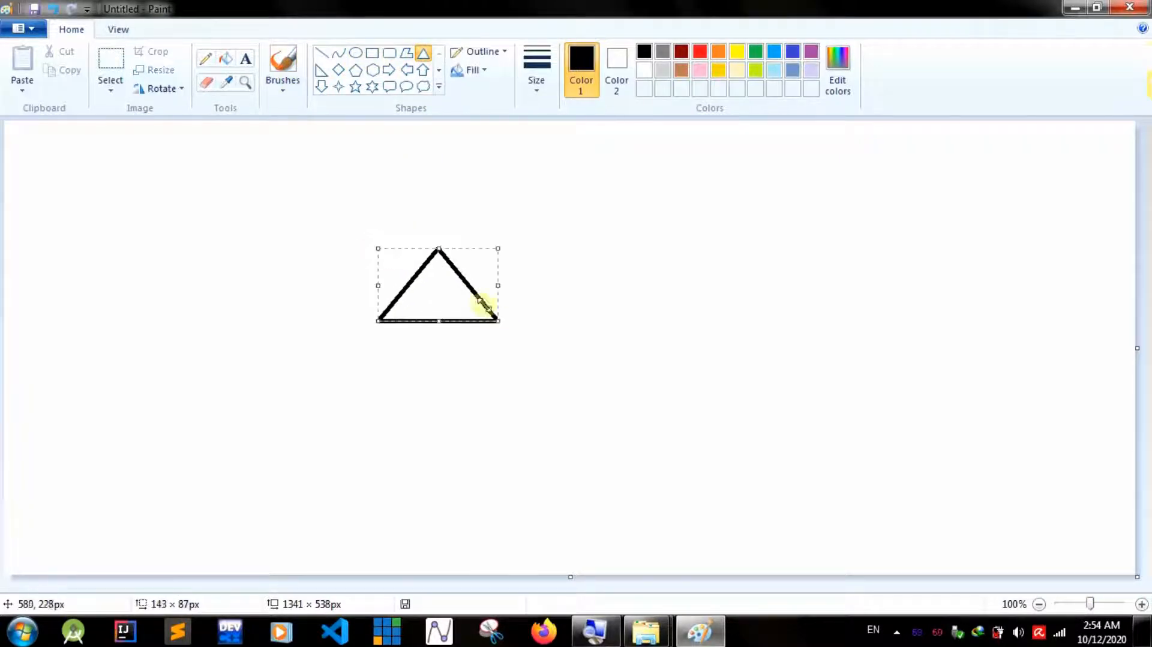
{"action": "left_click", "coordinate": [225, 58]}
{"action": "left_click", "coordinate": [699, 52]}
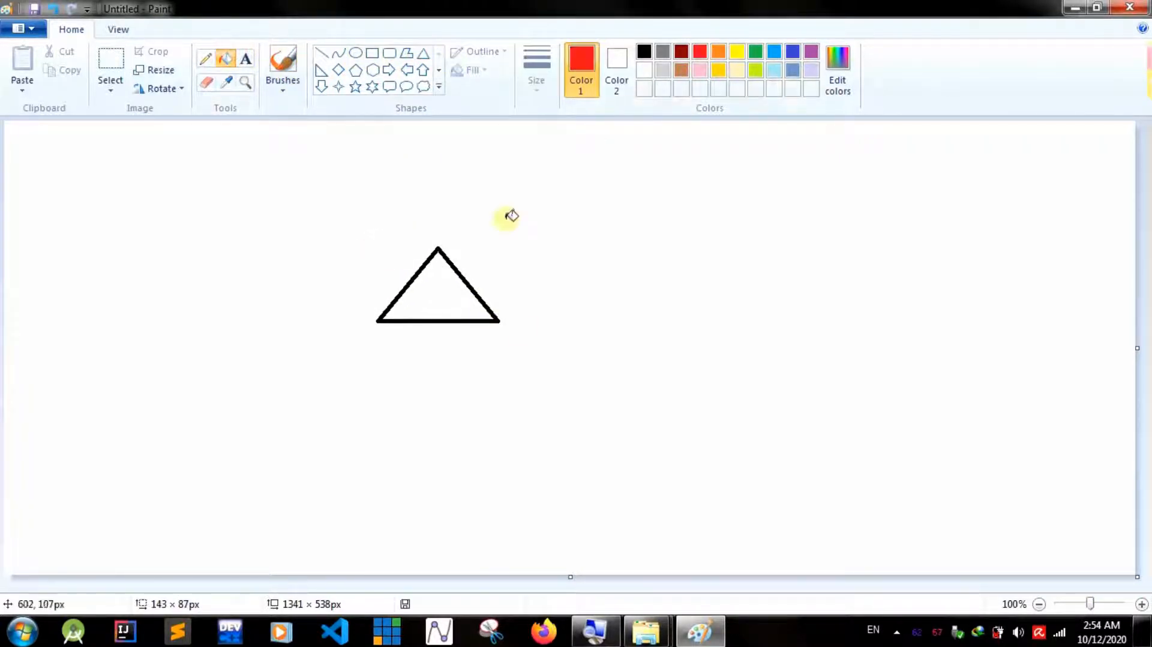
{"action": "left_click", "coordinate": [452, 286]}
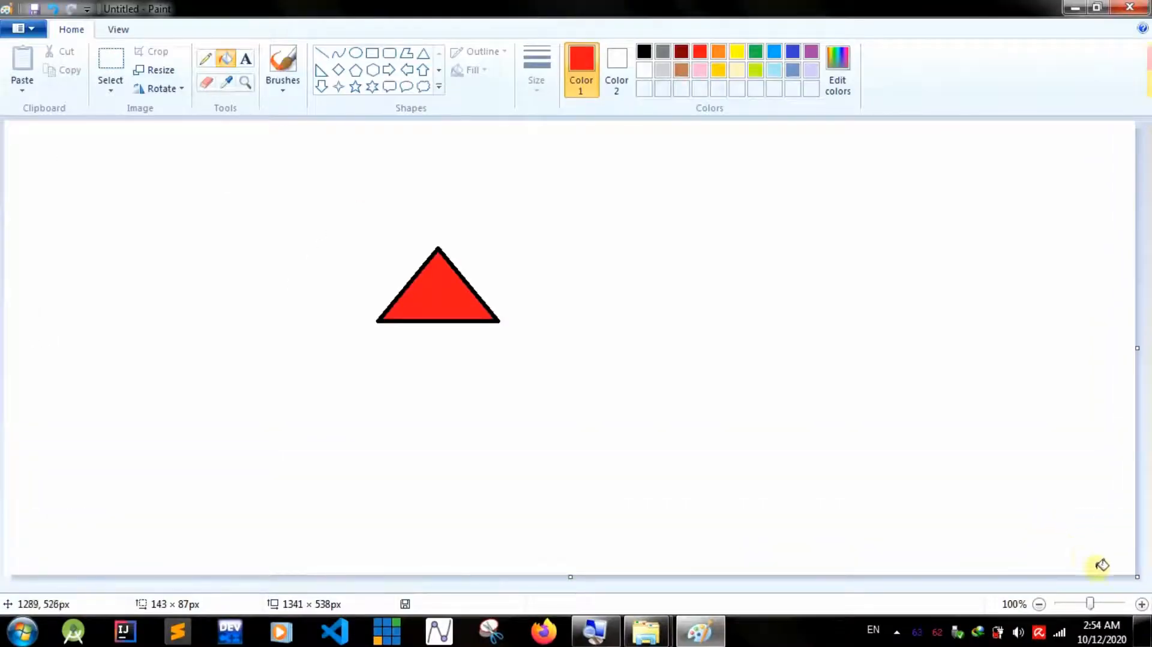
- Magnify the canvas to 500%, keeping the red triangle in view to examine it up close
{"action": "left_click", "coordinate": [1140, 604]}
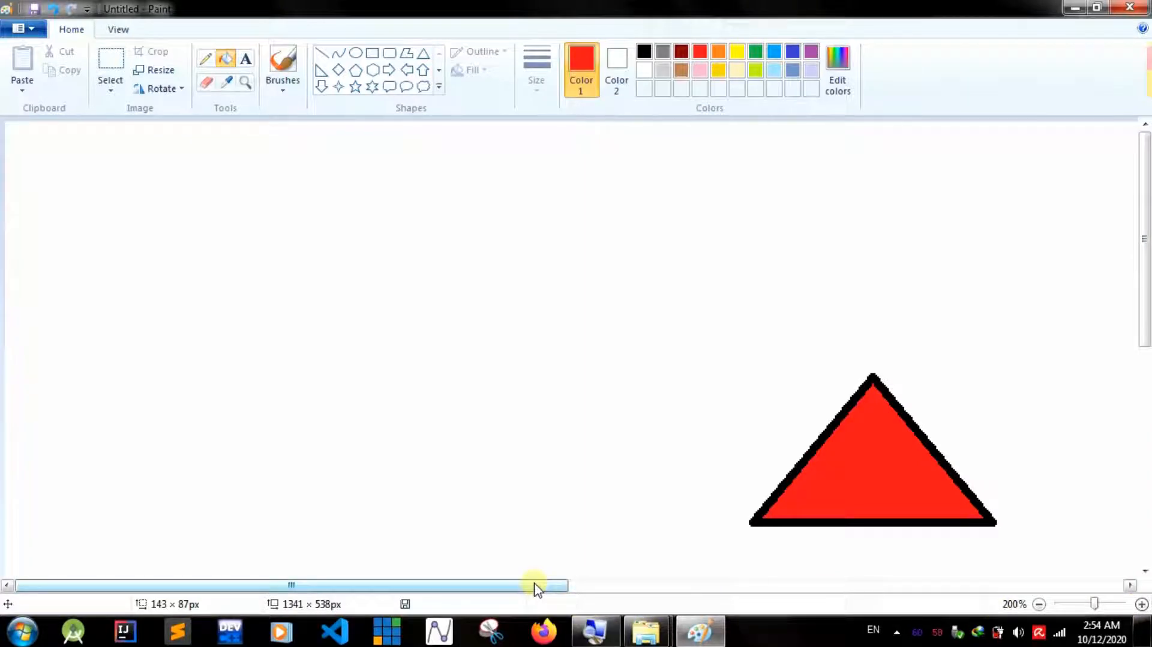
{"action": "left_click", "coordinate": [1141, 604]}
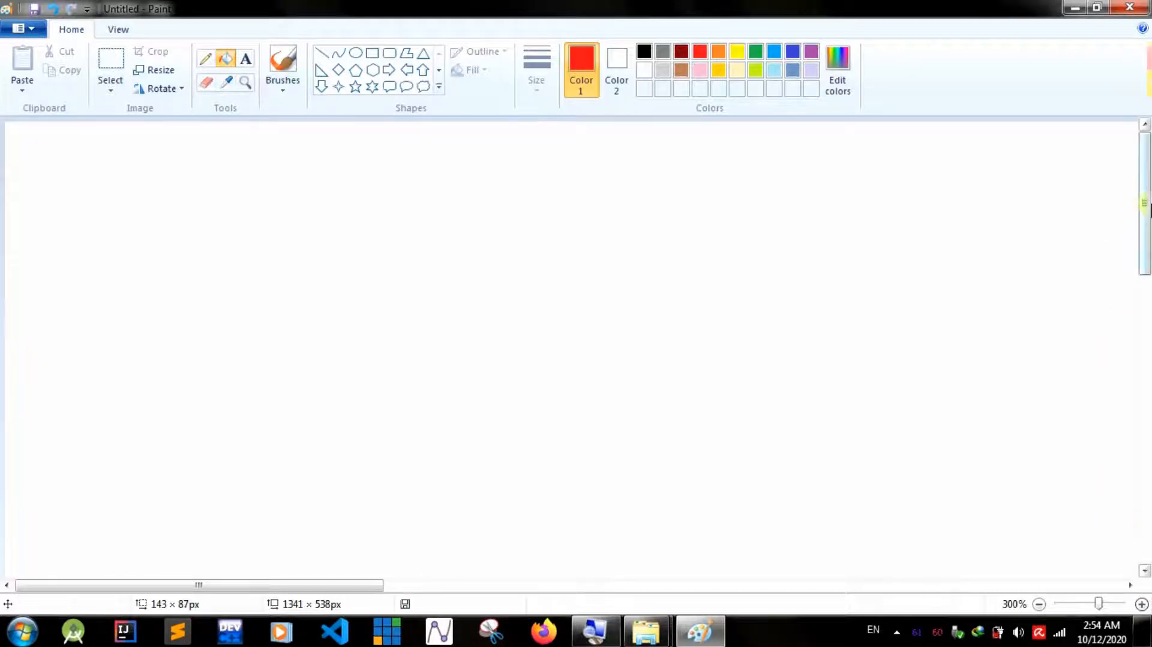
{"action": "left_click_drag", "start_coordinate": [1147, 202], "coordinate": [1144, 289]}
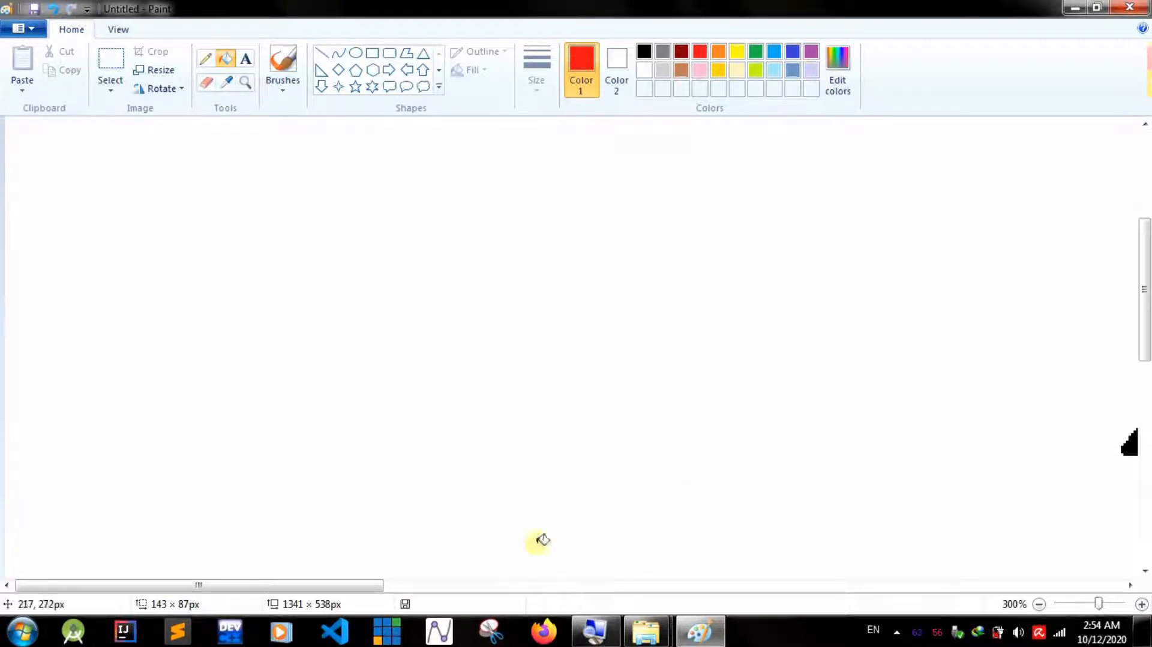
{"action": "left_click_drag", "start_coordinate": [351, 587], "coordinate": [592, 587]}
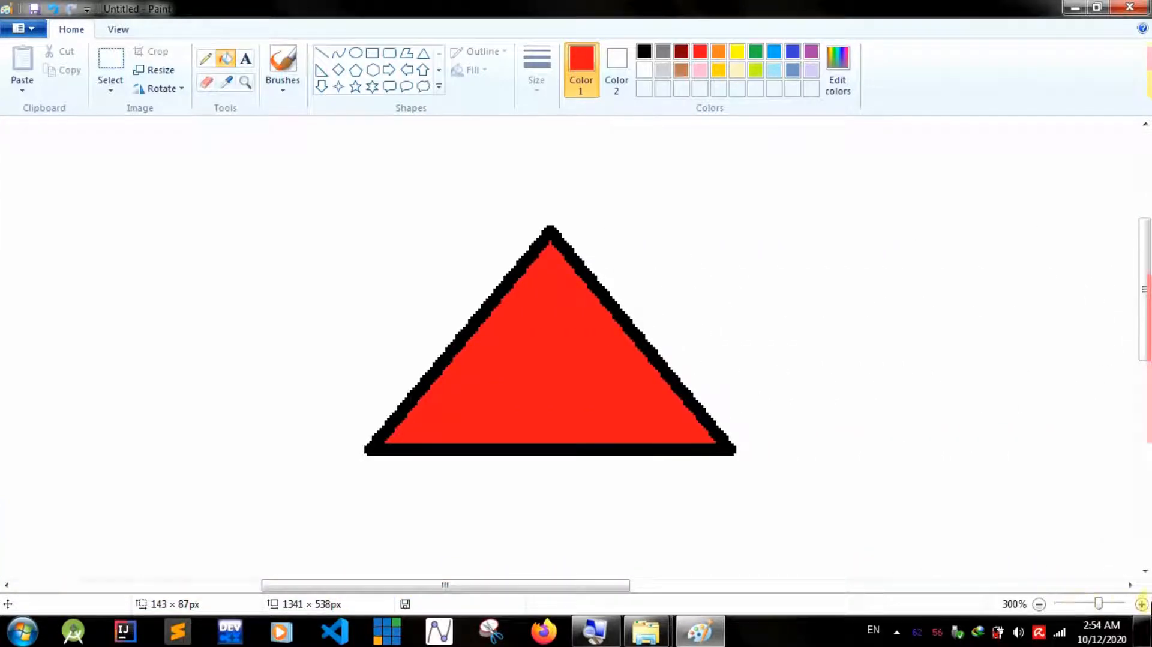
{"action": "left_click", "coordinate": [1142, 605]}
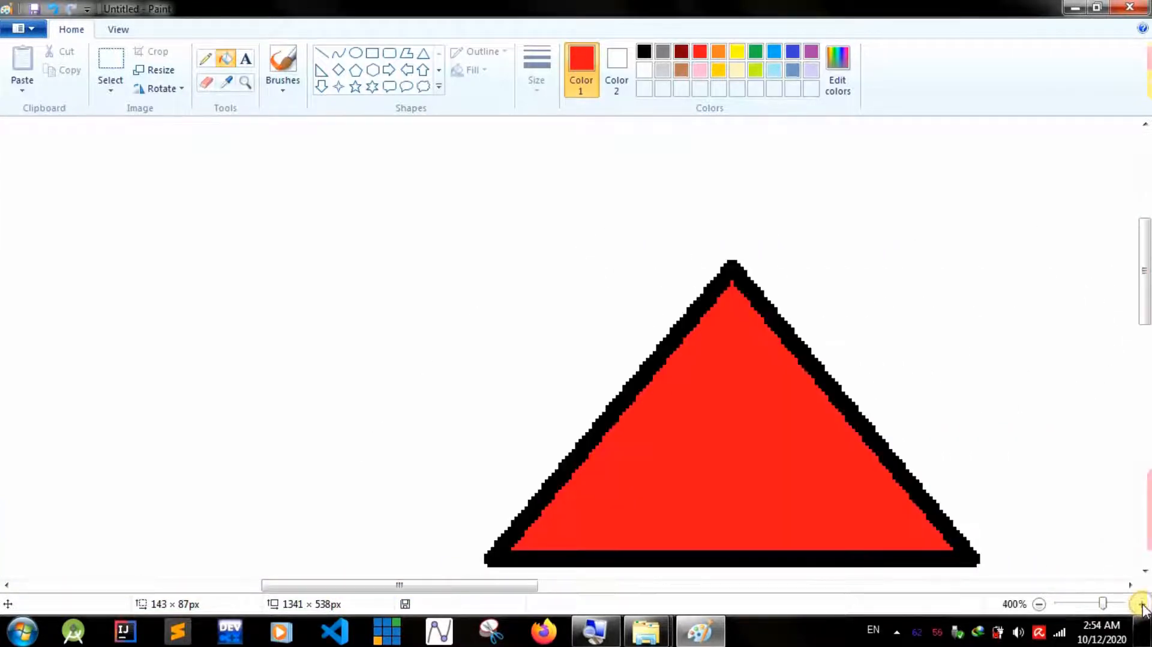
{"action": "left_click_drag", "start_coordinate": [455, 586], "coordinate": [519, 587]}
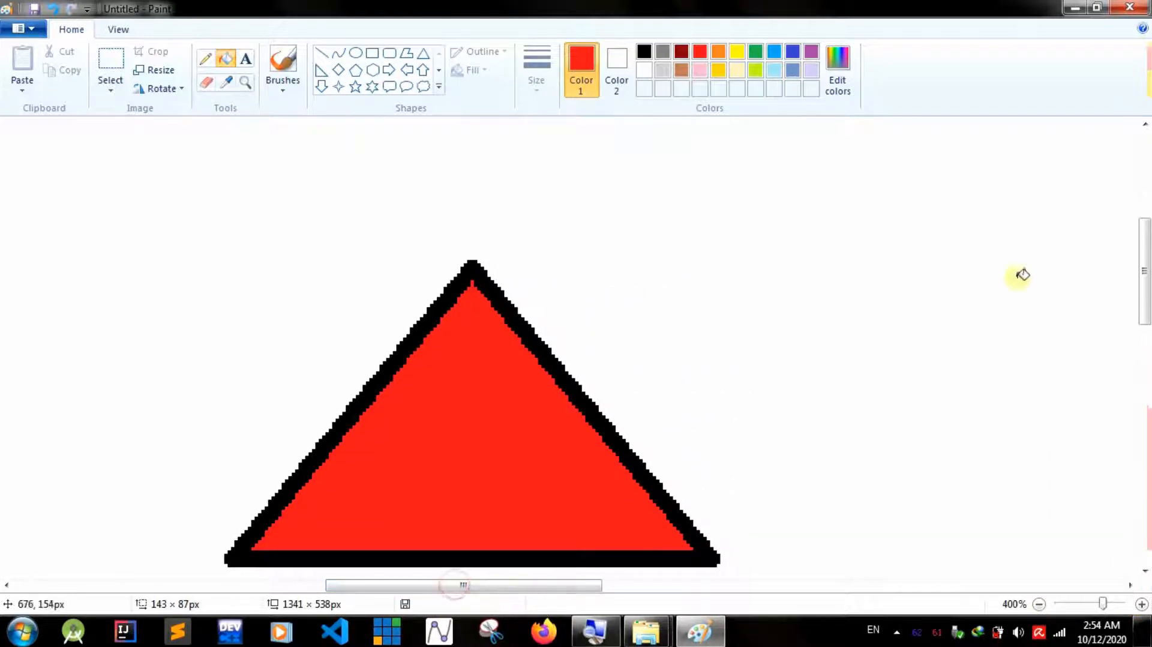
{"action": "left_click_drag", "start_coordinate": [1144, 265], "coordinate": [1144, 295]}
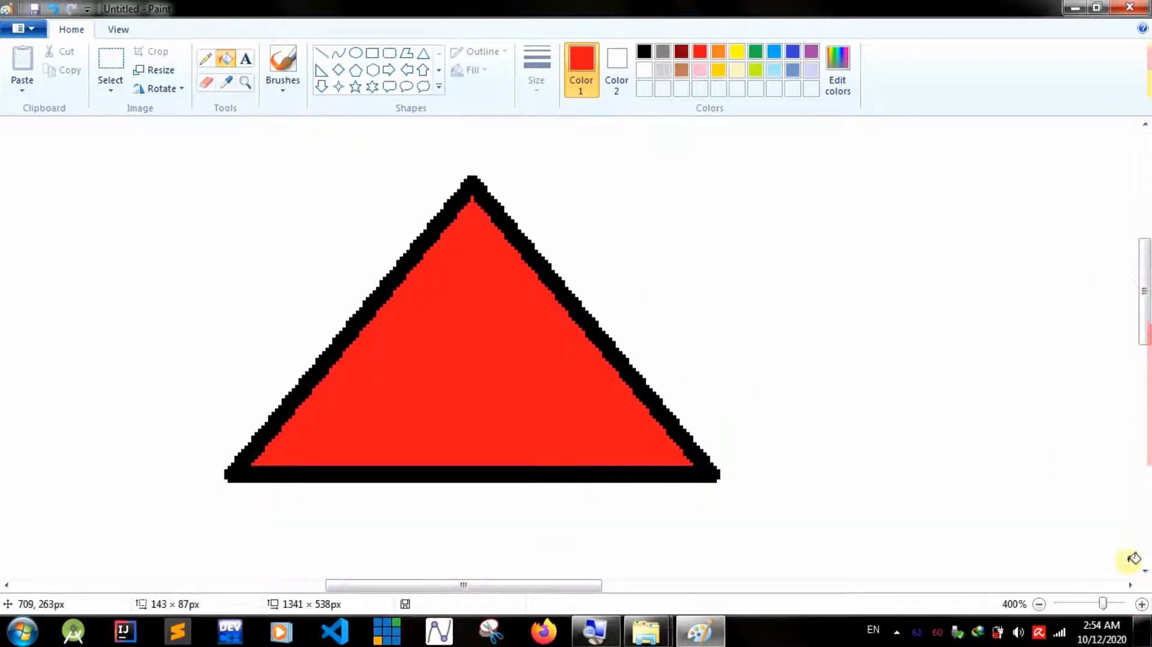
{"action": "left_click", "coordinate": [1141, 604]}
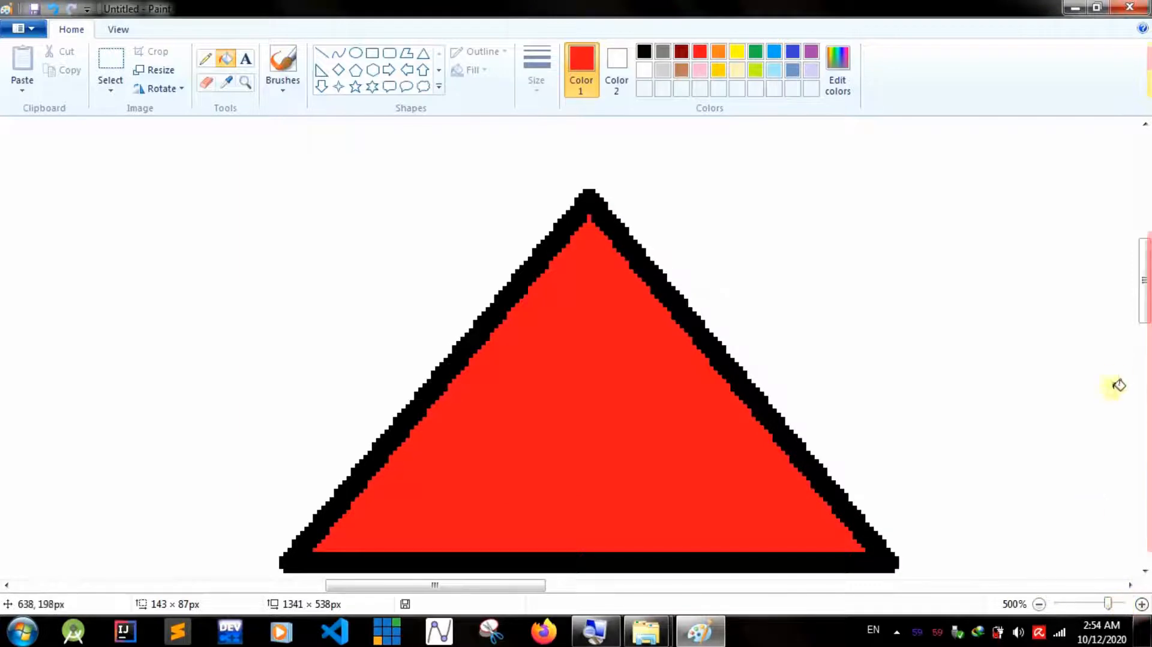
{"action": "left_click_drag", "start_coordinate": [1147, 312], "coordinate": [1146, 329]}
{"action": "left_click_drag", "start_coordinate": [527, 586], "coordinate": [557, 589]}
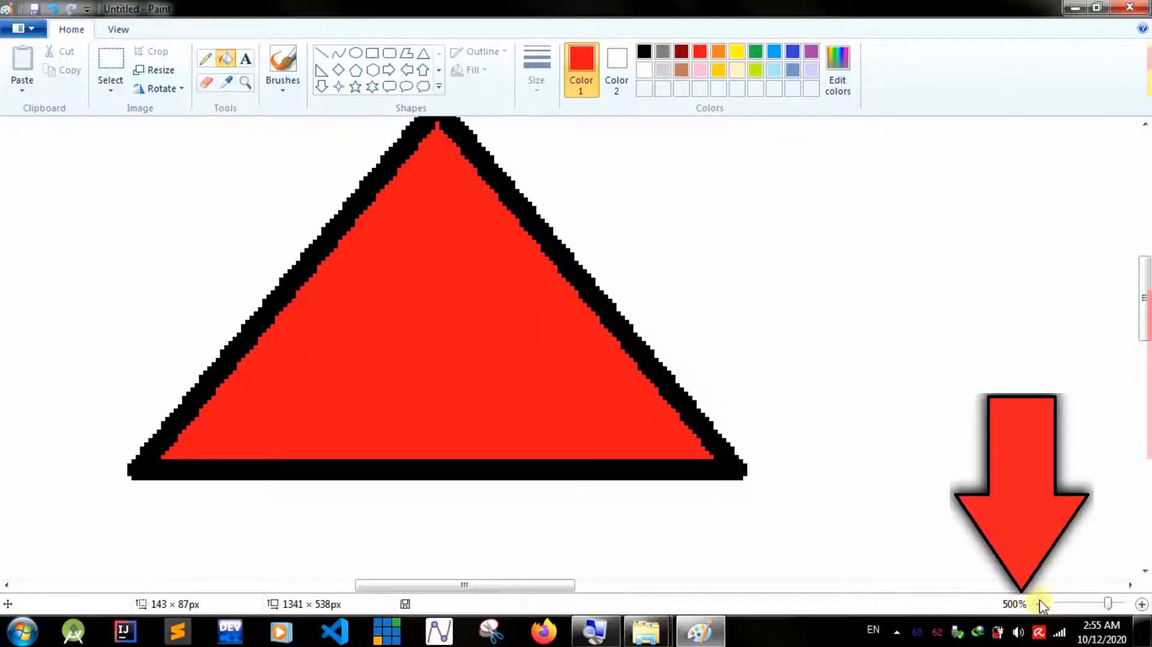
- Reduce the canvas magnification to 12.5%, and return it to 100%
{"action": "left_click", "coordinate": [1041, 605]}
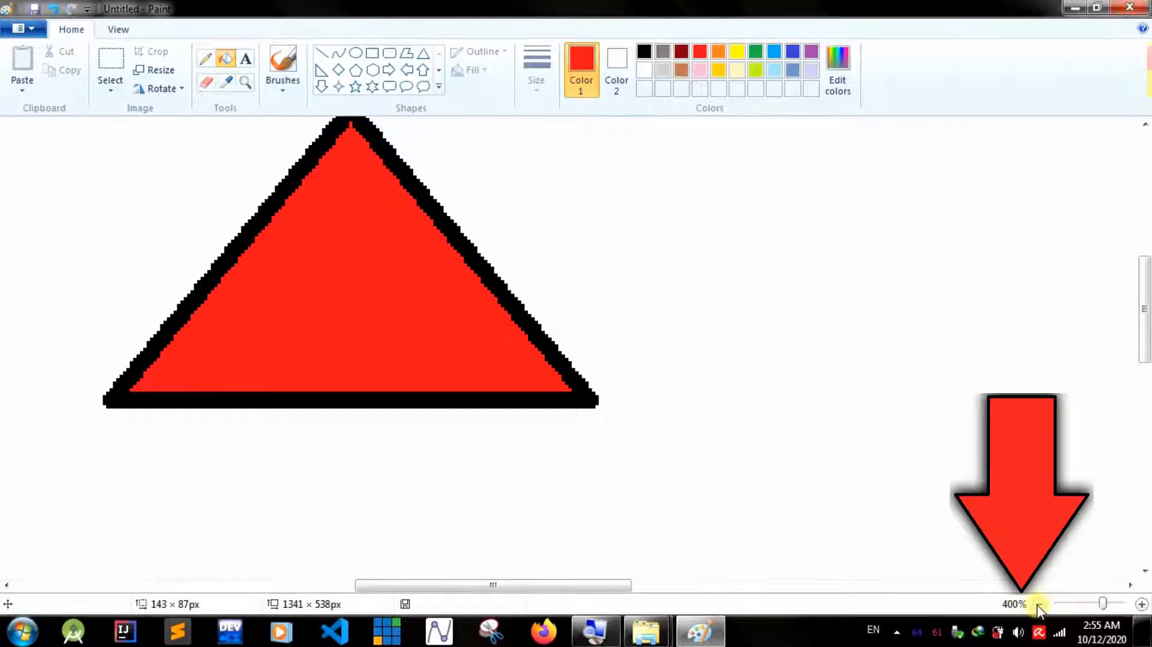
{"action": "left_click", "coordinate": [1040, 604]}
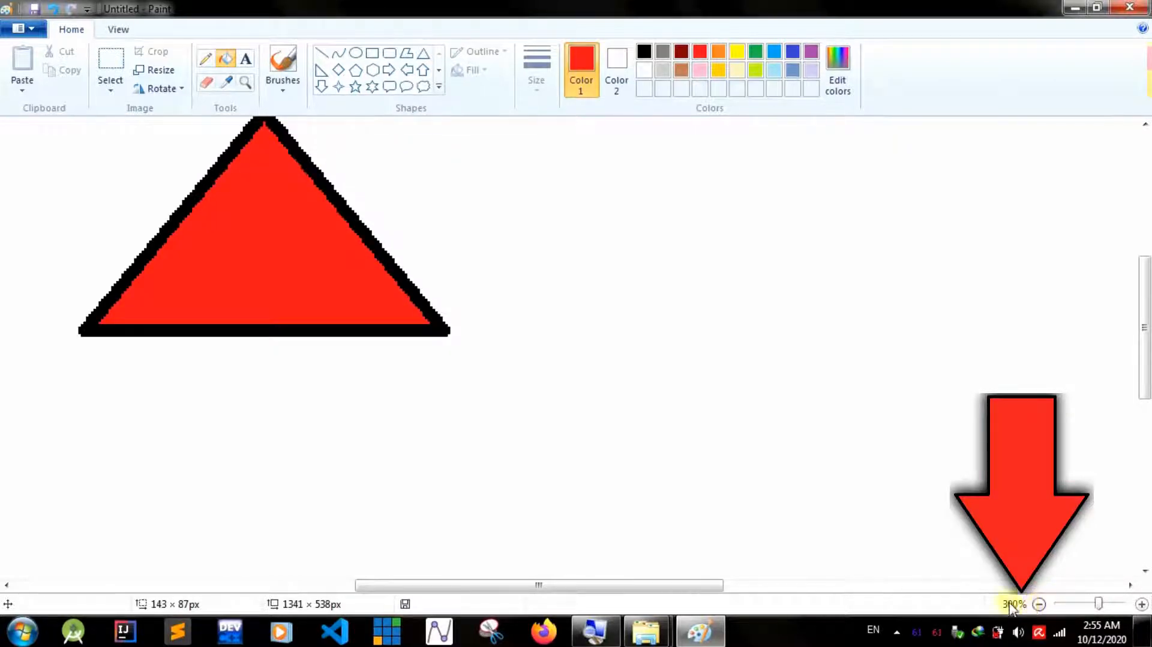
{"action": "left_click", "coordinate": [1041, 606]}
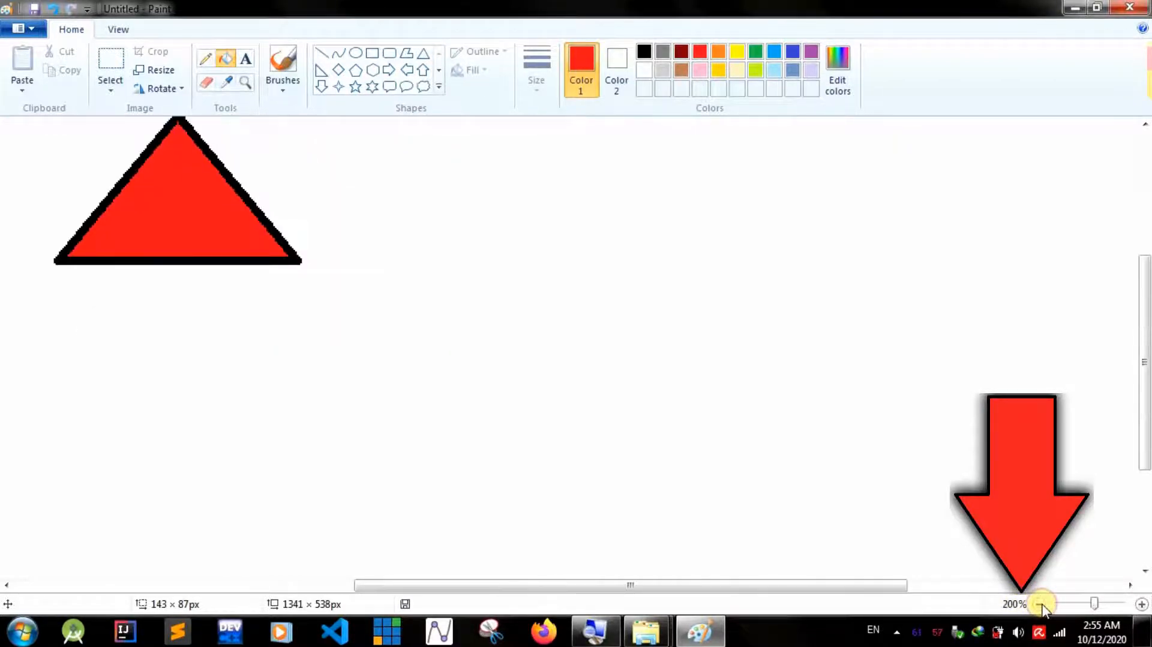
{"action": "left_click", "coordinate": [1041, 605]}
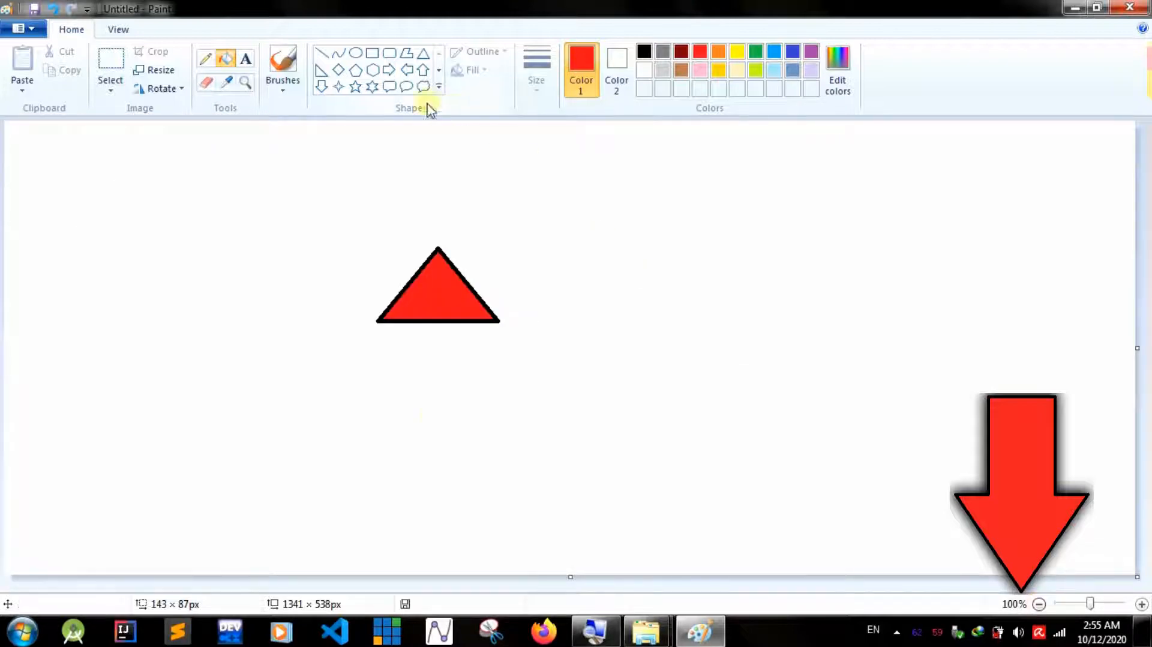
{"action": "left_click", "coordinate": [1038, 604]}
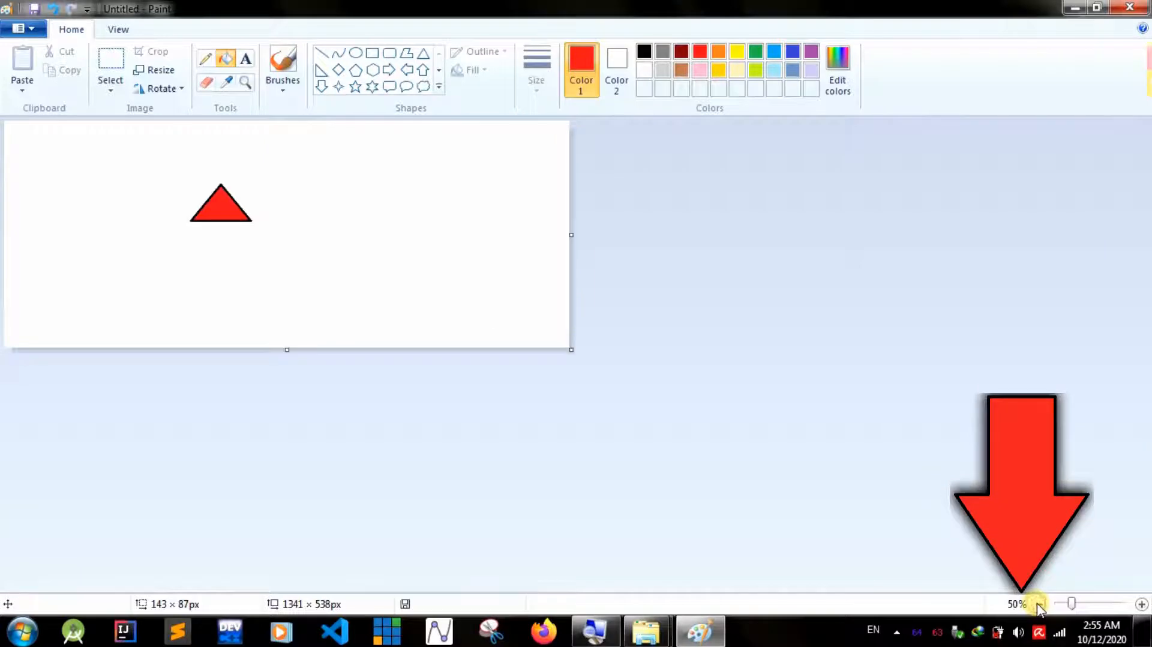
{"action": "left_click", "coordinate": [1038, 604]}
{"action": "left_click", "coordinate": [1038, 604]}
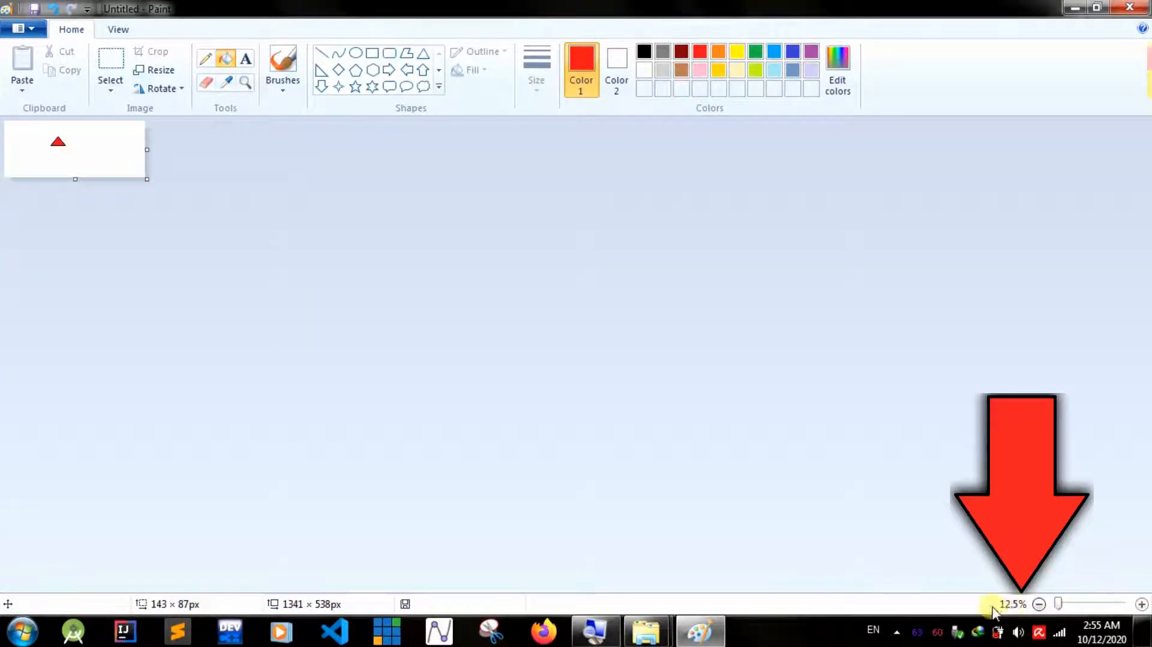
{"action": "left_click", "coordinate": [1142, 604]}
{"action": "left_click", "coordinate": [1142, 605]}
{"action": "left_click", "coordinate": [1142, 605]}
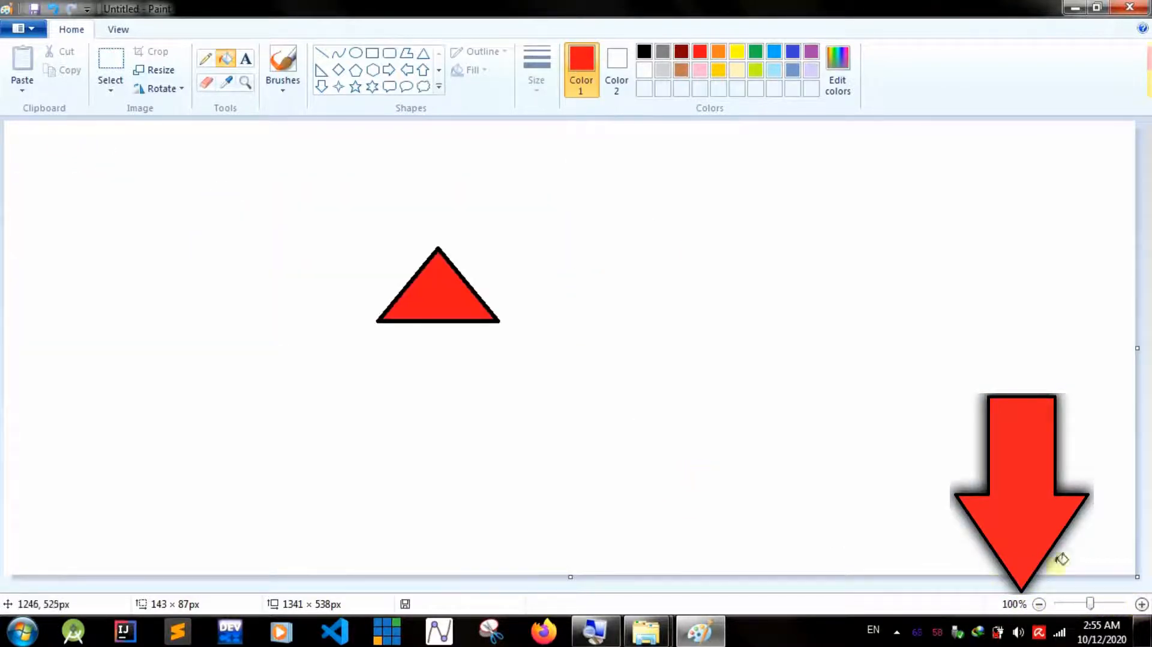
- View the triangle at 200% by scrolling the canvas vertically and horizontally, and return to 100%
{"action": "left_click", "coordinate": [1142, 604]}
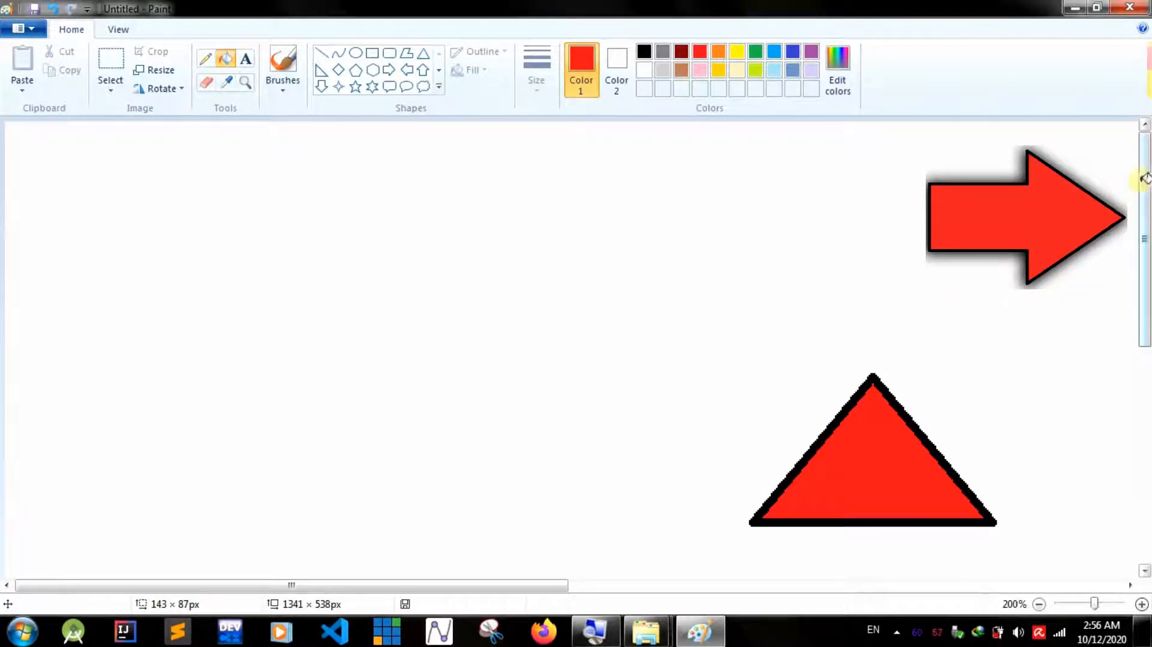
{"action": "left_click_drag", "start_coordinate": [1144, 178], "coordinate": [1144, 298]}
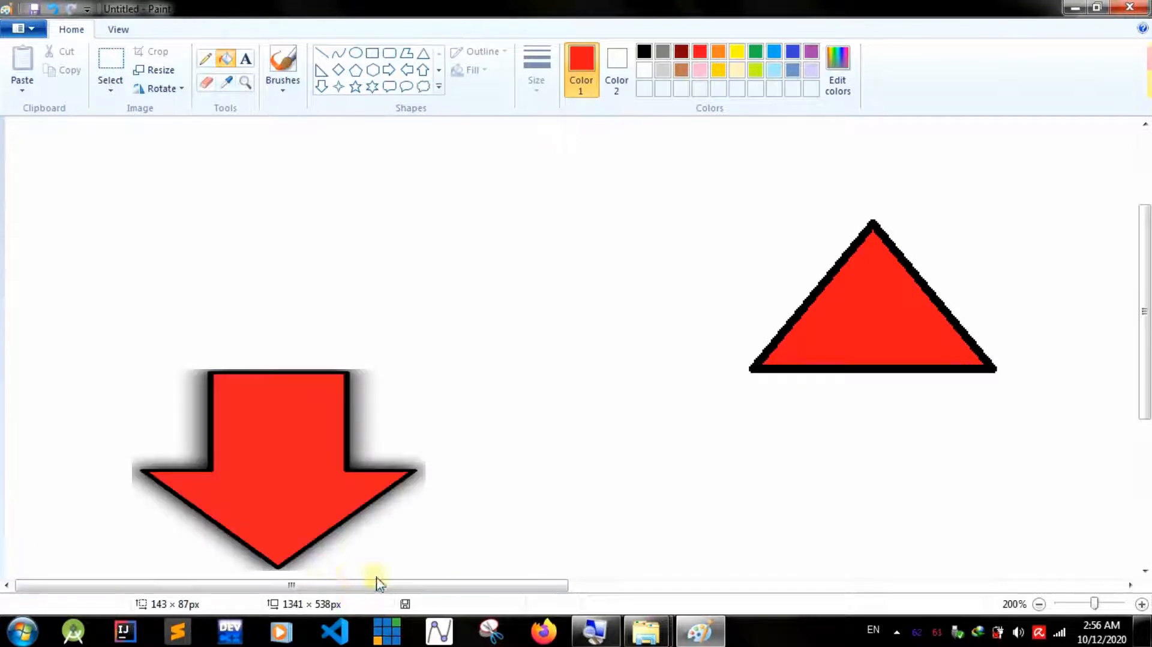
{"action": "left_click_drag", "start_coordinate": [333, 592], "coordinate": [500, 594]}
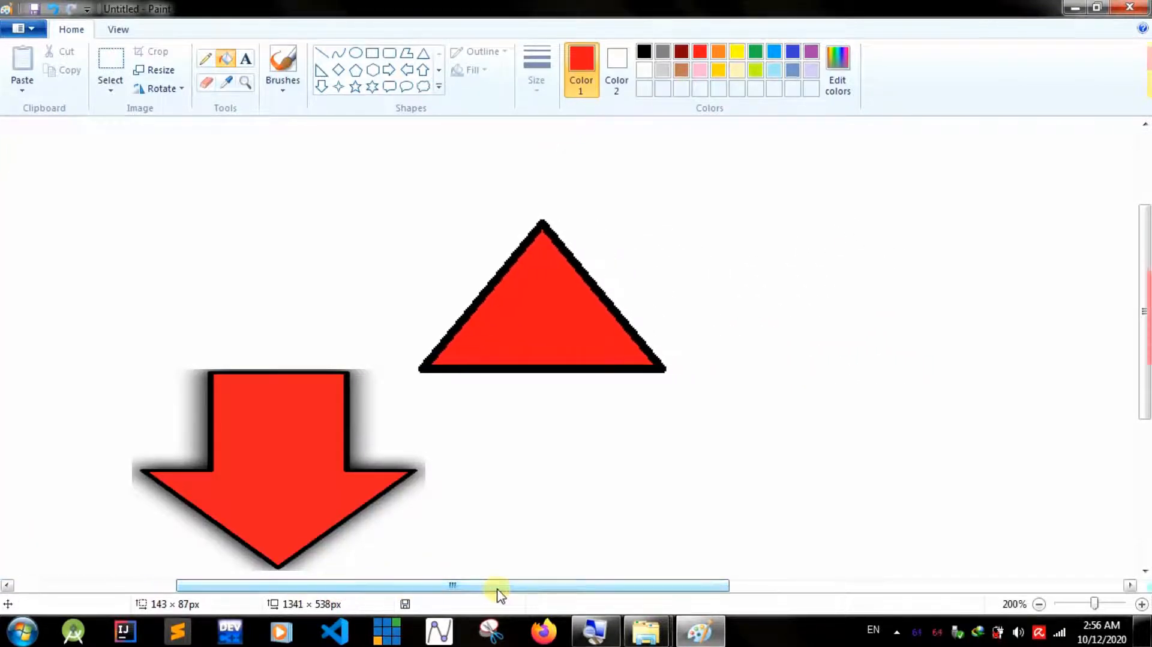
{"action": "left_click", "coordinate": [1039, 603]}
- Move the red triangle to the lower right part of the canvas using a rectangular selection, and deselect it
{"action": "left_click", "coordinate": [111, 66]}
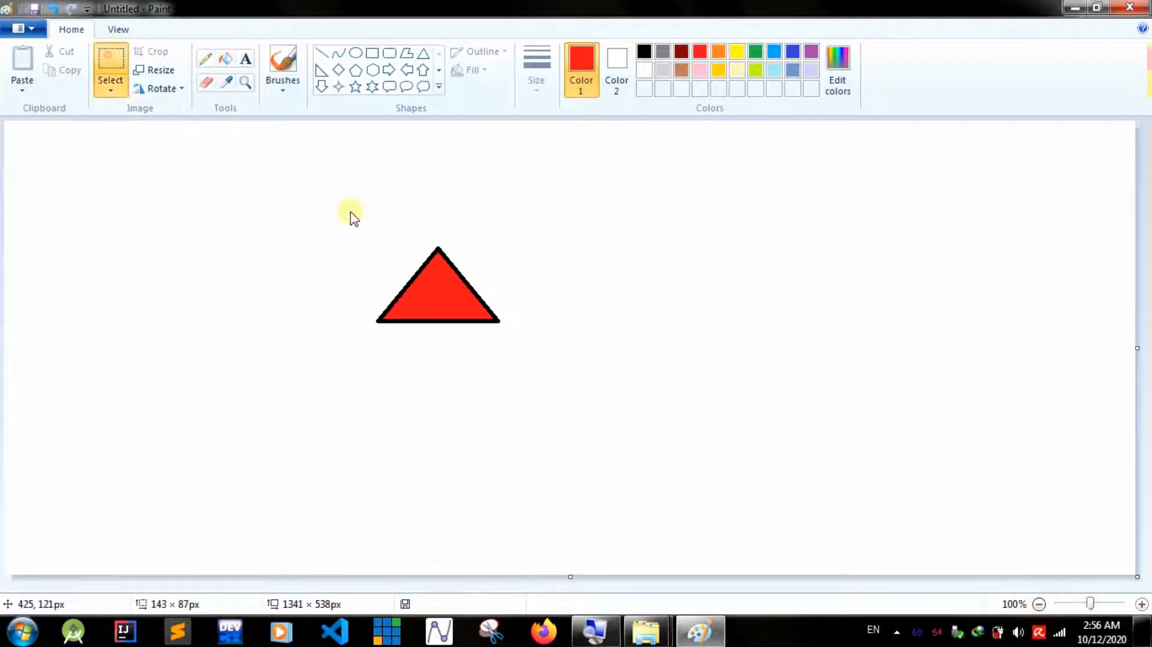
{"action": "left_click_drag", "start_coordinate": [333, 222], "coordinate": [560, 385]}
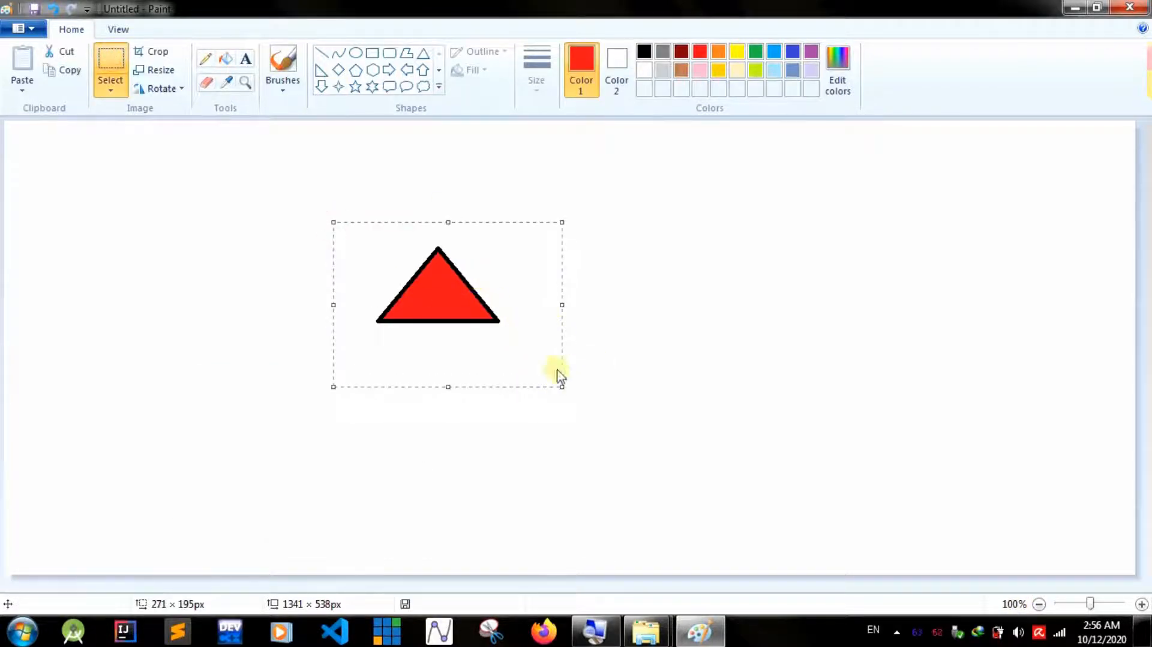
{"action": "left_click_drag", "start_coordinate": [456, 294], "coordinate": [809, 386]}
{"action": "left_click", "coordinate": [890, 228]}
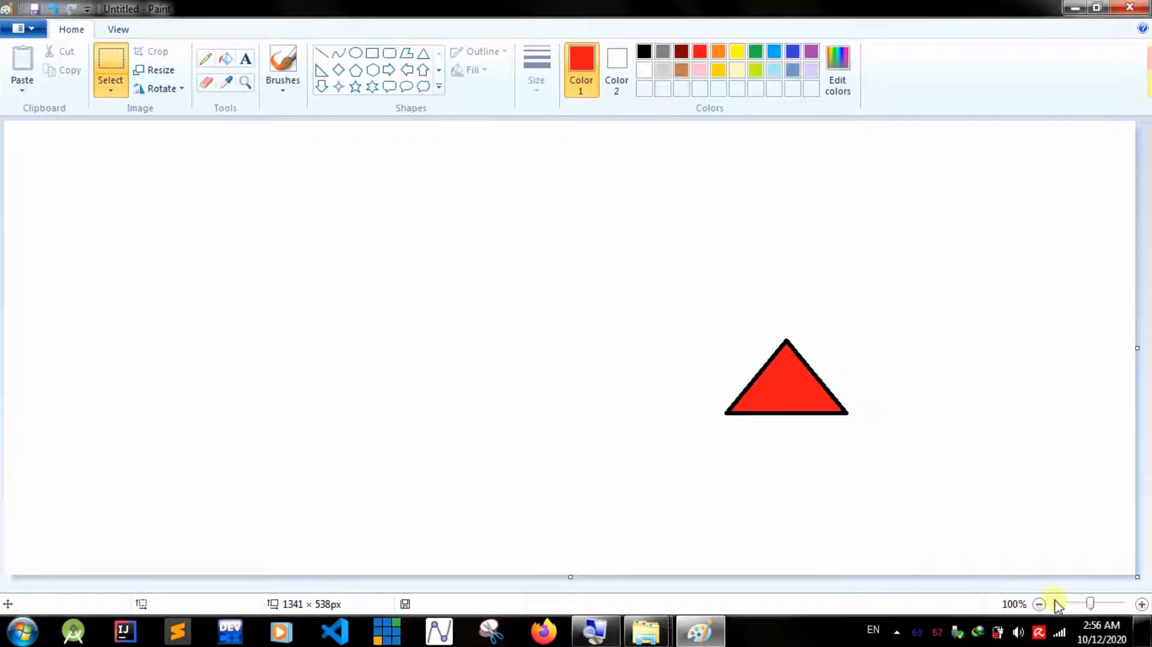
- Locate the moved triangle at 200% and 300% magnification by scrolling the canvas, and return to 100%
{"action": "left_click", "coordinate": [1139, 605]}
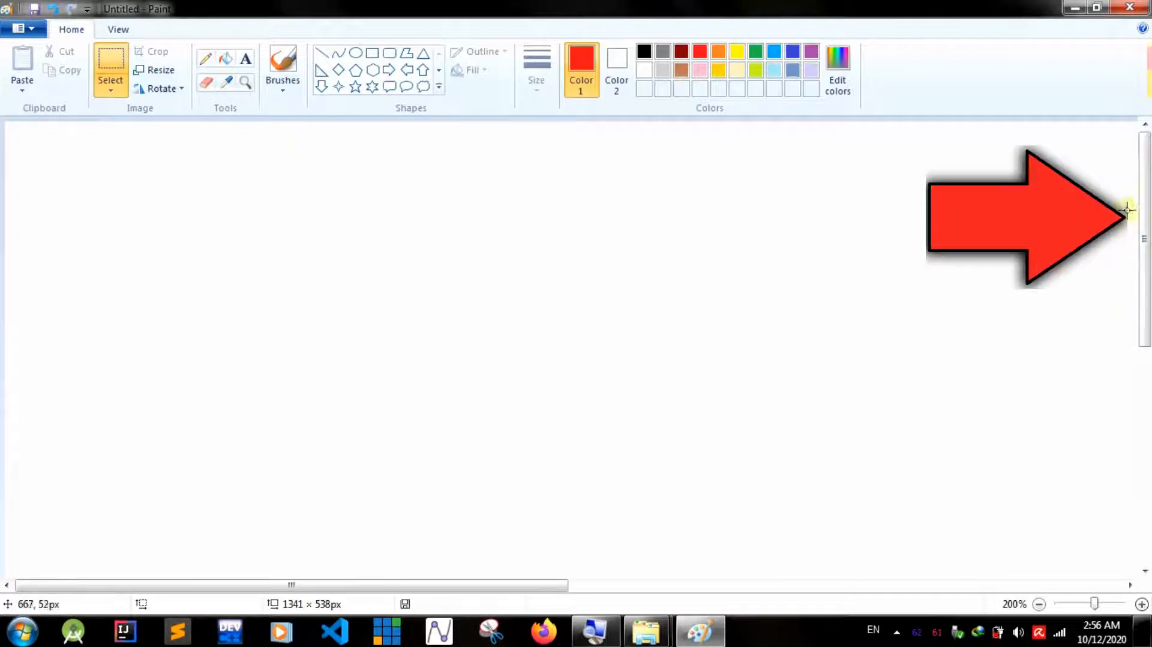
{"action": "left_click_drag", "start_coordinate": [1149, 207], "coordinate": [1145, 331]}
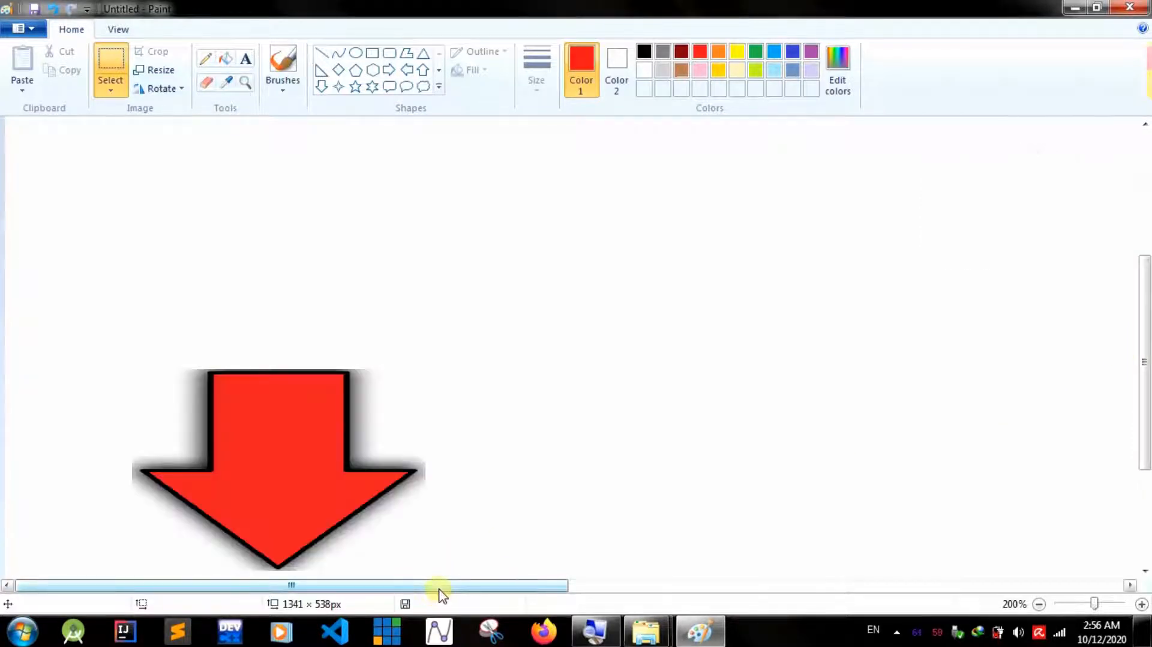
{"action": "left_click_drag", "start_coordinate": [438, 587], "coordinate": [891, 592]}
{"action": "left_click", "coordinate": [1142, 603]}
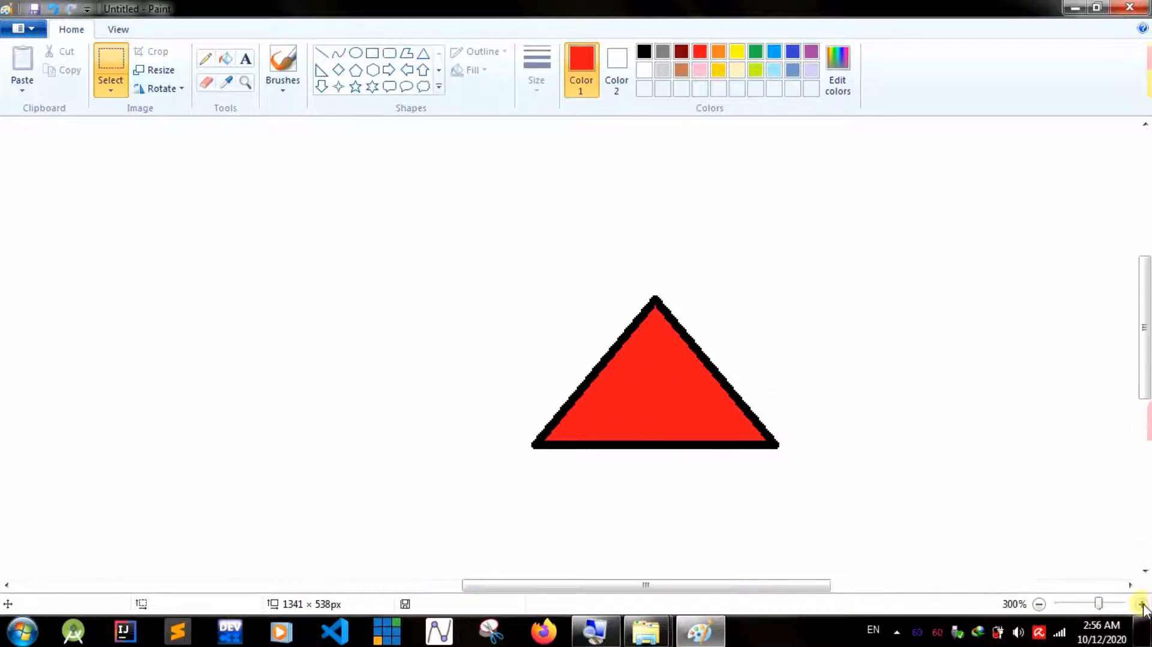
{"action": "left_click_drag", "start_coordinate": [791, 586], "coordinate": [860, 586]}
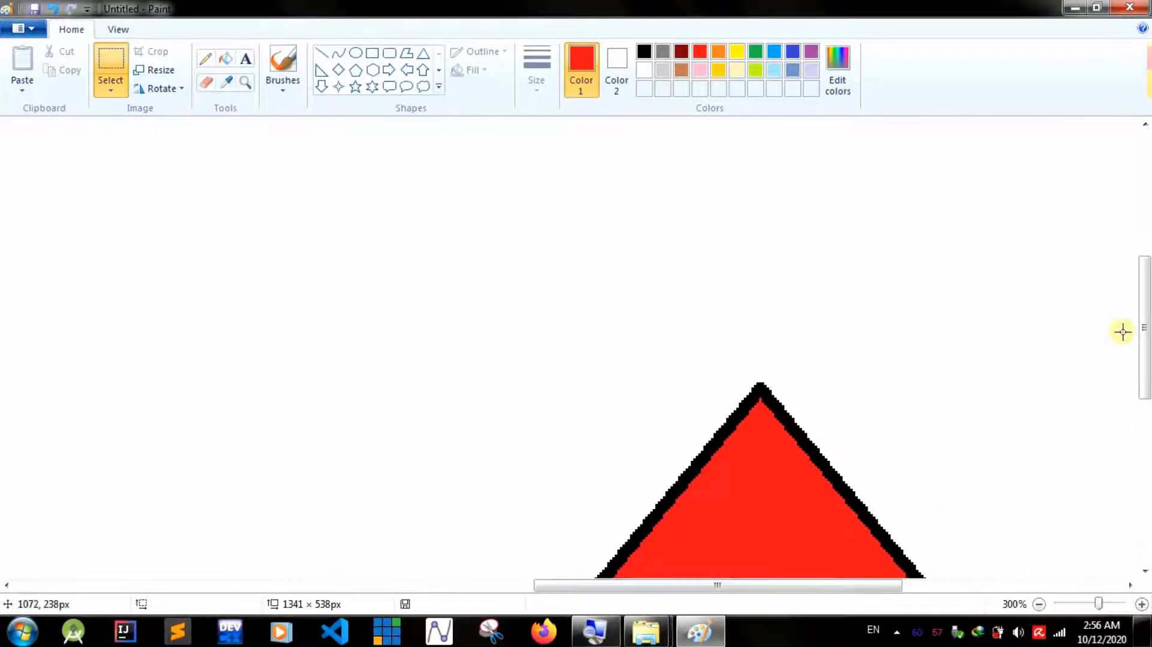
{"action": "left_click_drag", "start_coordinate": [1143, 328], "coordinate": [1143, 400]}
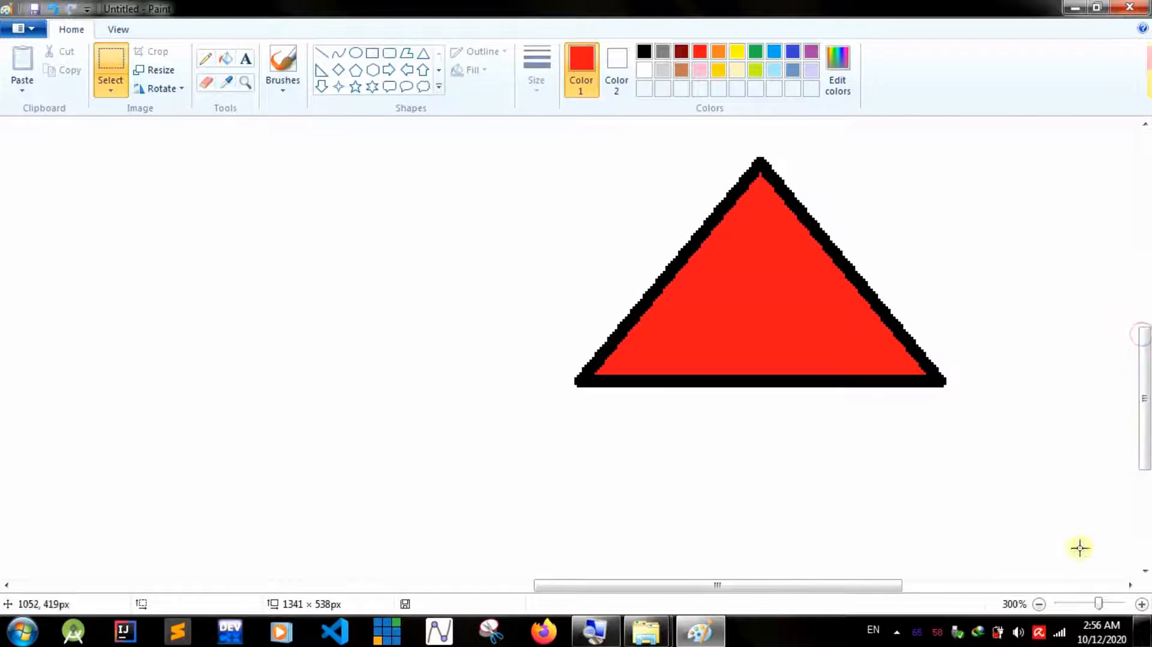
{"action": "left_click", "coordinate": [1039, 604]}
{"action": "left_click", "coordinate": [1039, 603]}
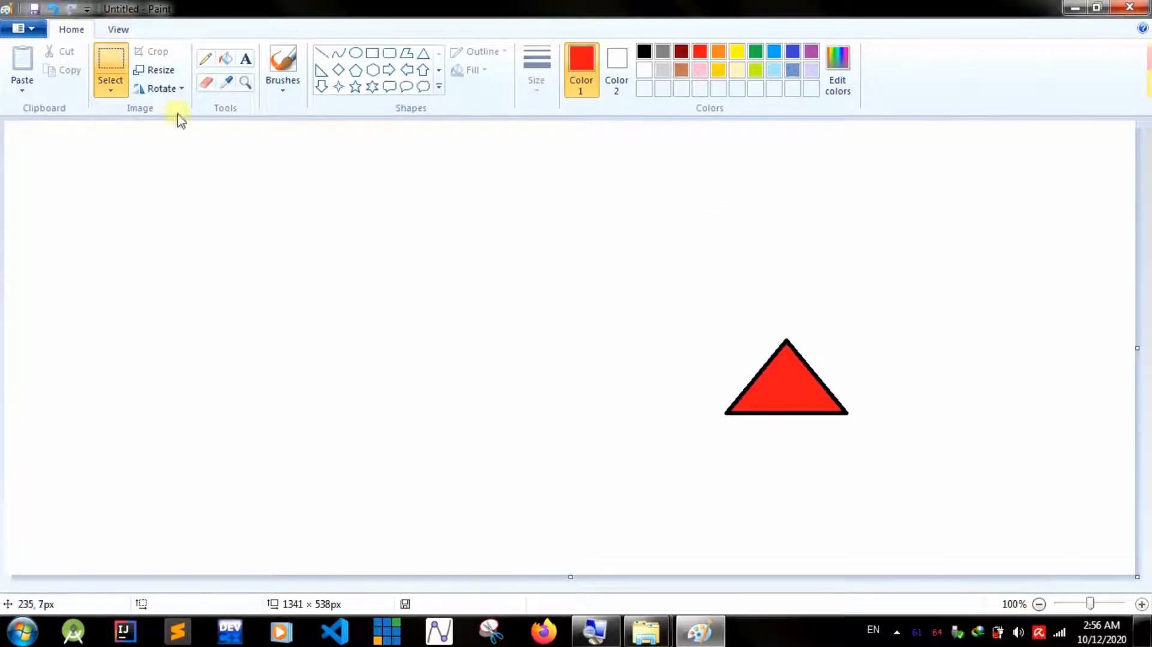
- Delete the red triangle from the canvas using a rectangular selection of about 354 × 213 px
{"action": "left_click_drag", "start_coordinate": [628, 288], "coordinate": [927, 466]}
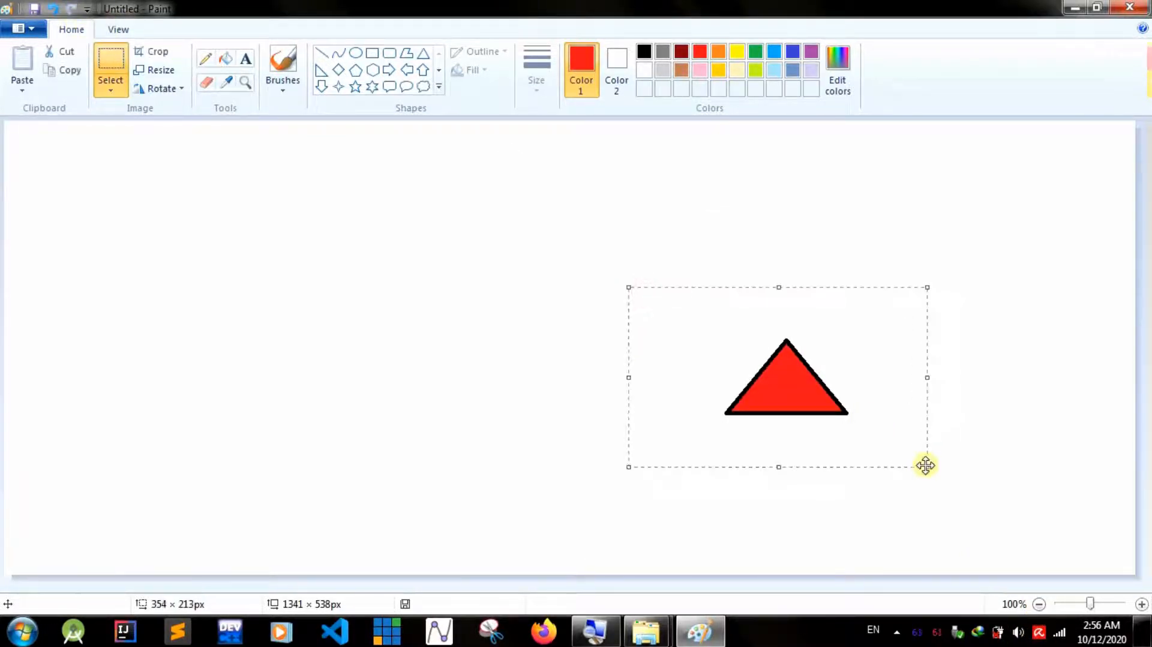
{"action": "key", "text": "Delete"}
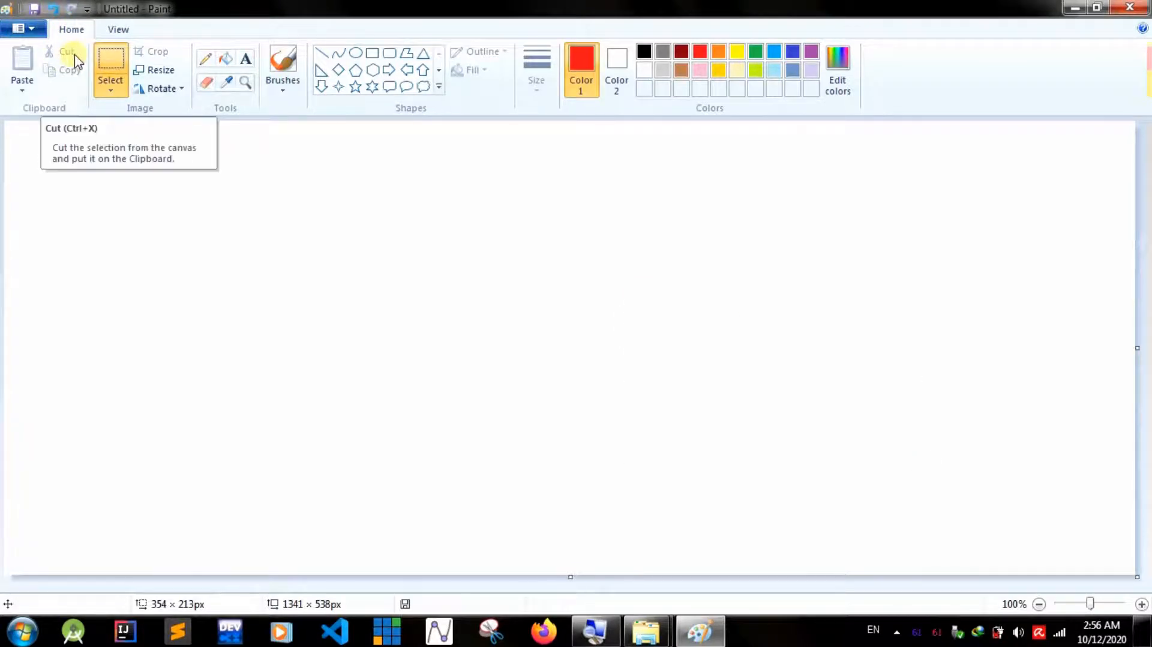
- Draw two separate black-outlined ellipses side by side in the canvas's upper left half, the right one about 201 × 159 px
{"action": "left_click", "coordinate": [360, 54]}
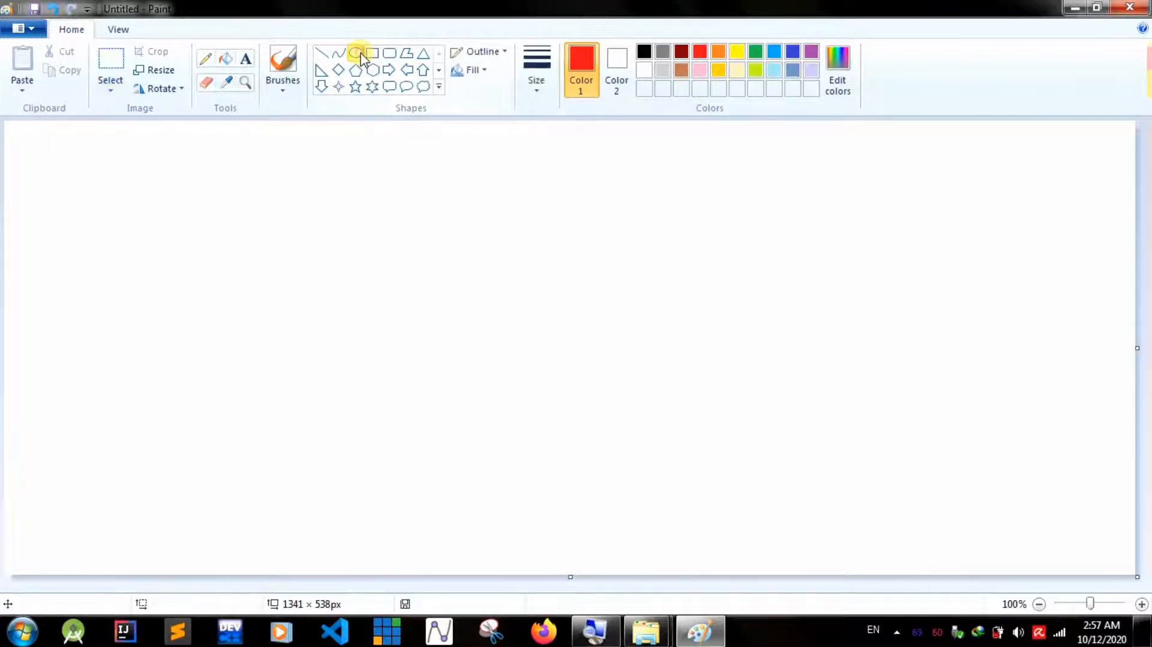
{"action": "left_click", "coordinate": [644, 52]}
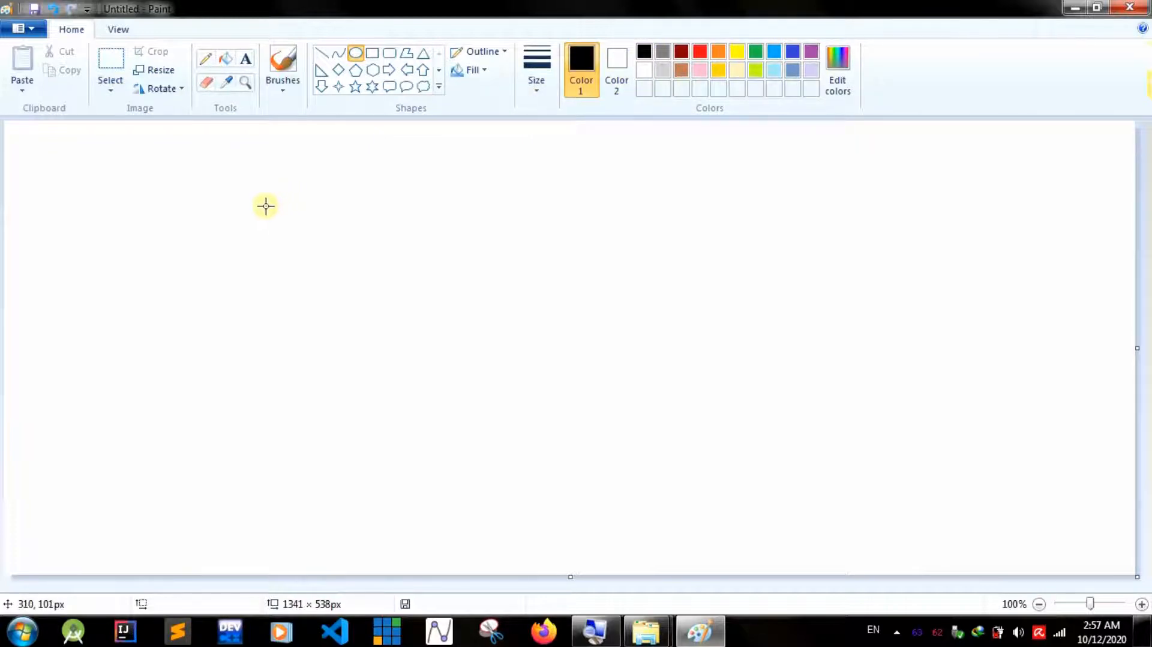
{"action": "left_click_drag", "start_coordinate": [204, 208], "coordinate": [384, 331]}
{"action": "left_click_drag", "start_coordinate": [440, 196], "coordinate": [609, 329]}
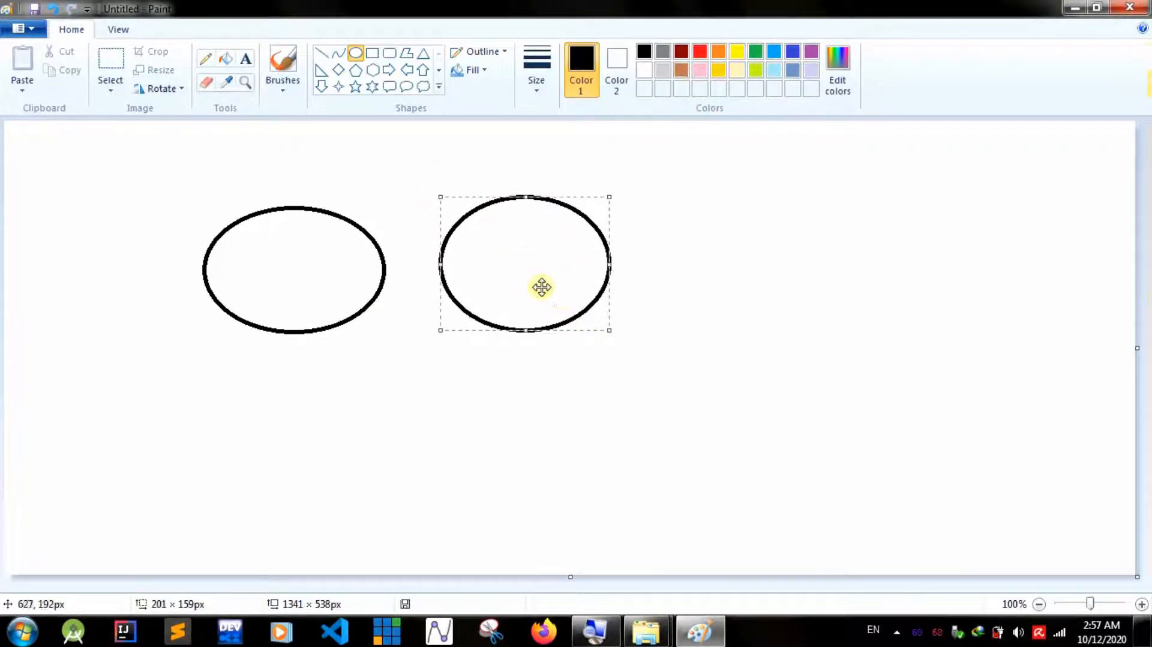
- Move the right ellipse leftward over the left ellipse using a rectangular selection of about 373 × 274 px
{"action": "left_click", "coordinate": [115, 63]}
{"action": "left_click_drag", "start_coordinate": [415, 154], "coordinate": [730, 386]}
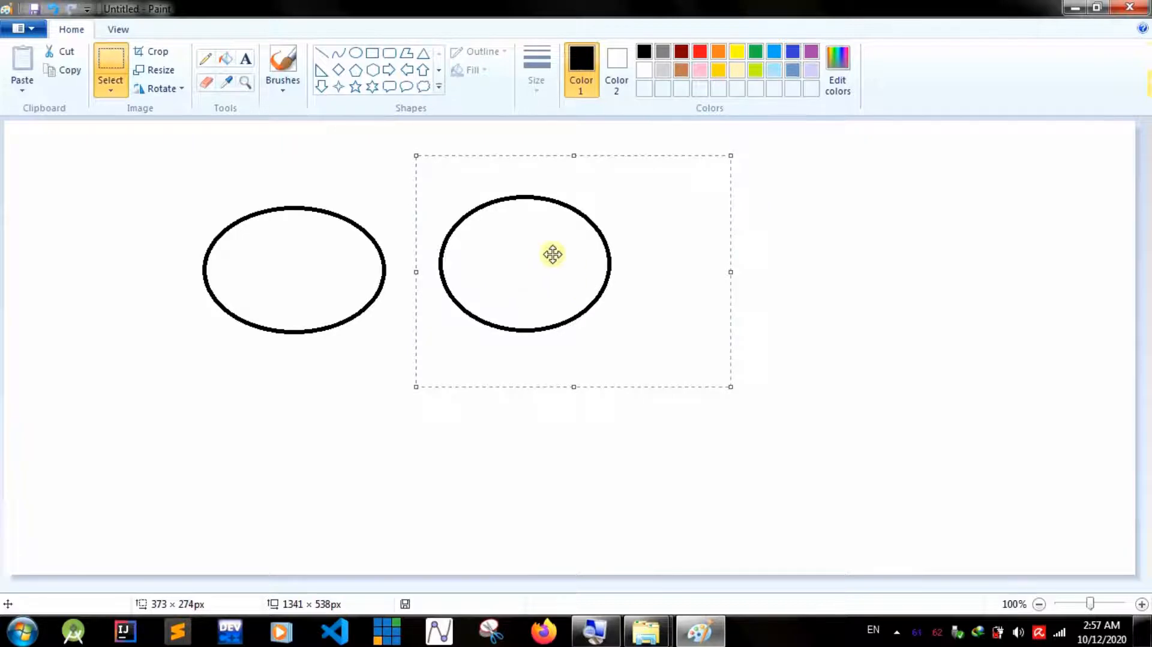
{"action": "left_click_drag", "start_coordinate": [578, 267], "coordinate": [459, 265]}
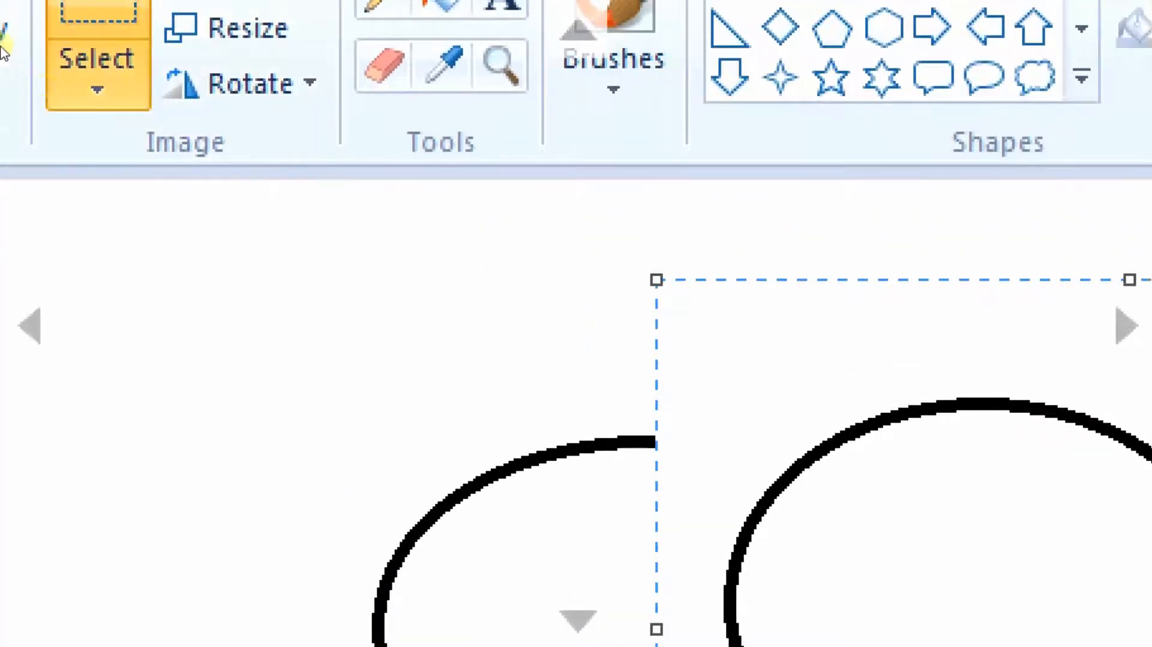
- Turn on transparent selection for the selected ellipse, and turn it back off
{"action": "left_click", "coordinate": [116, 97]}
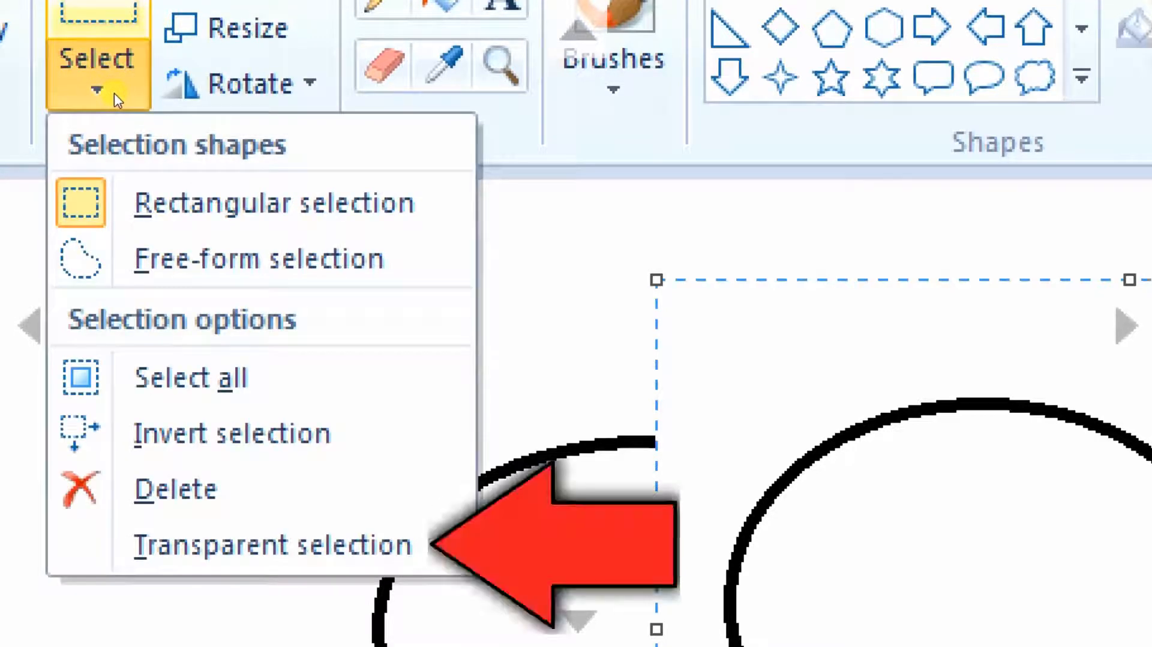
{"action": "key", "text": "Down"}
{"action": "key", "text": "Down"}
{"action": "key", "text": "Down"}
{"action": "key", "text": "Down"}
{"action": "key", "text": "Down"}
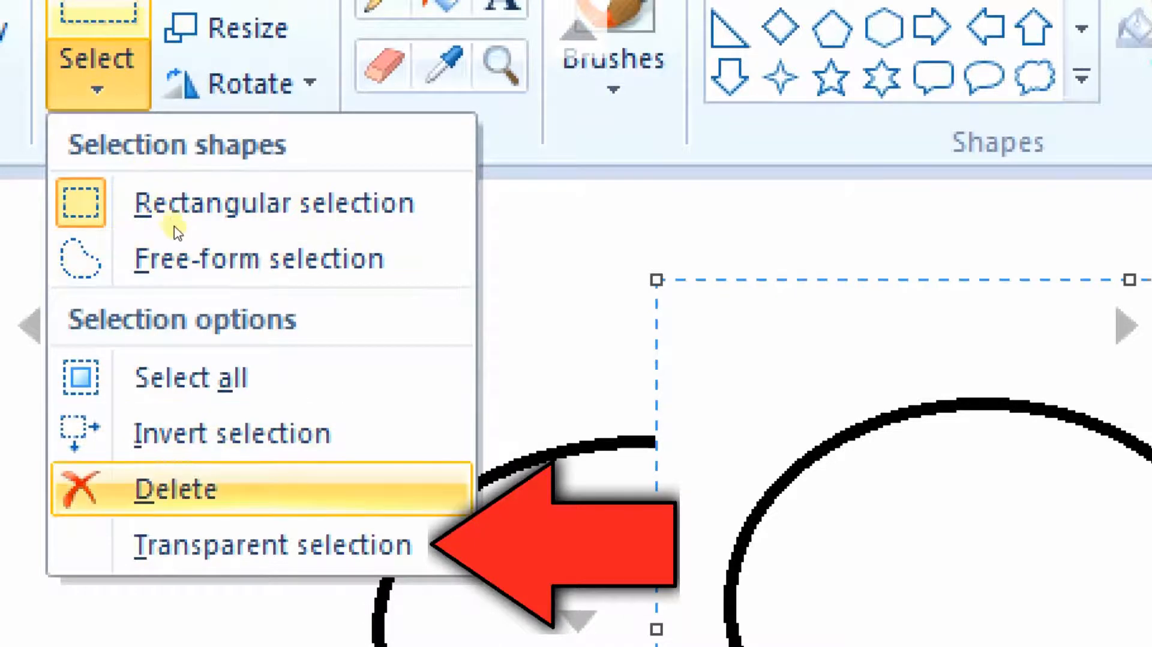
{"action": "key", "text": "Return"}
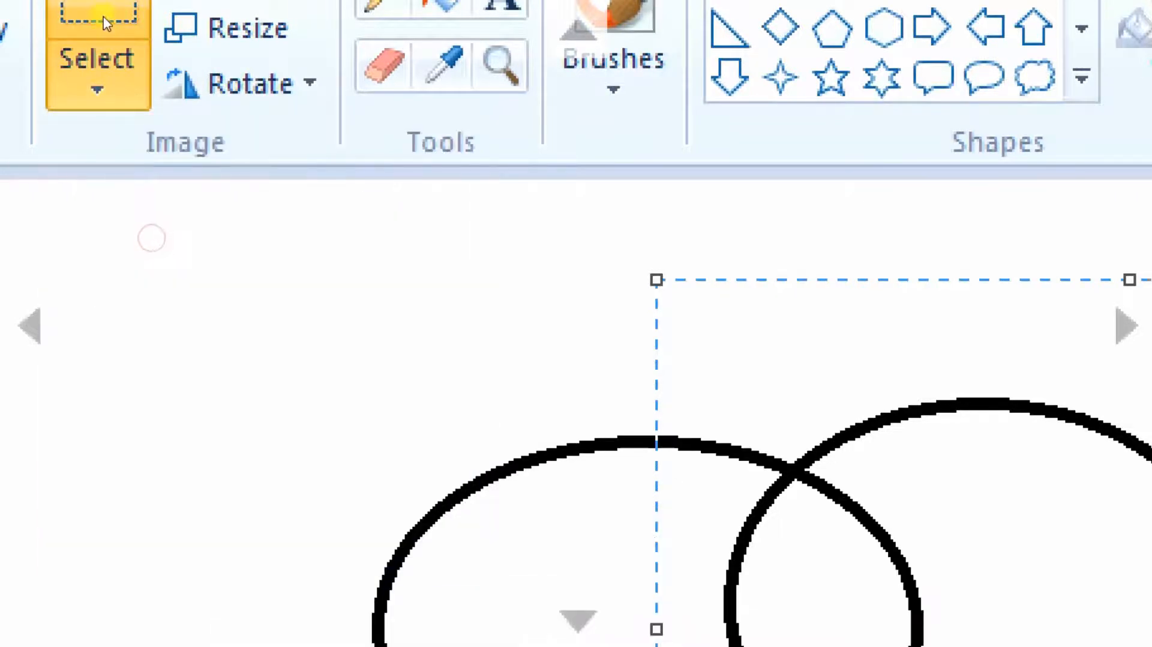
{"action": "left_click", "coordinate": [114, 93]}
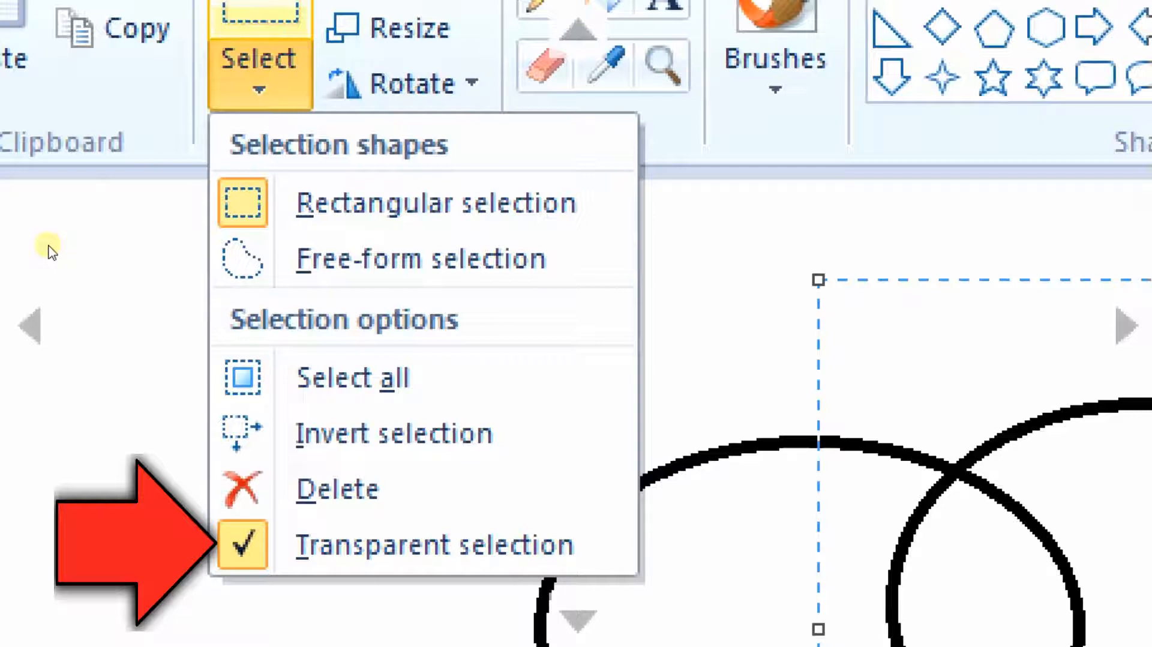
{"action": "key", "text": "Return"}
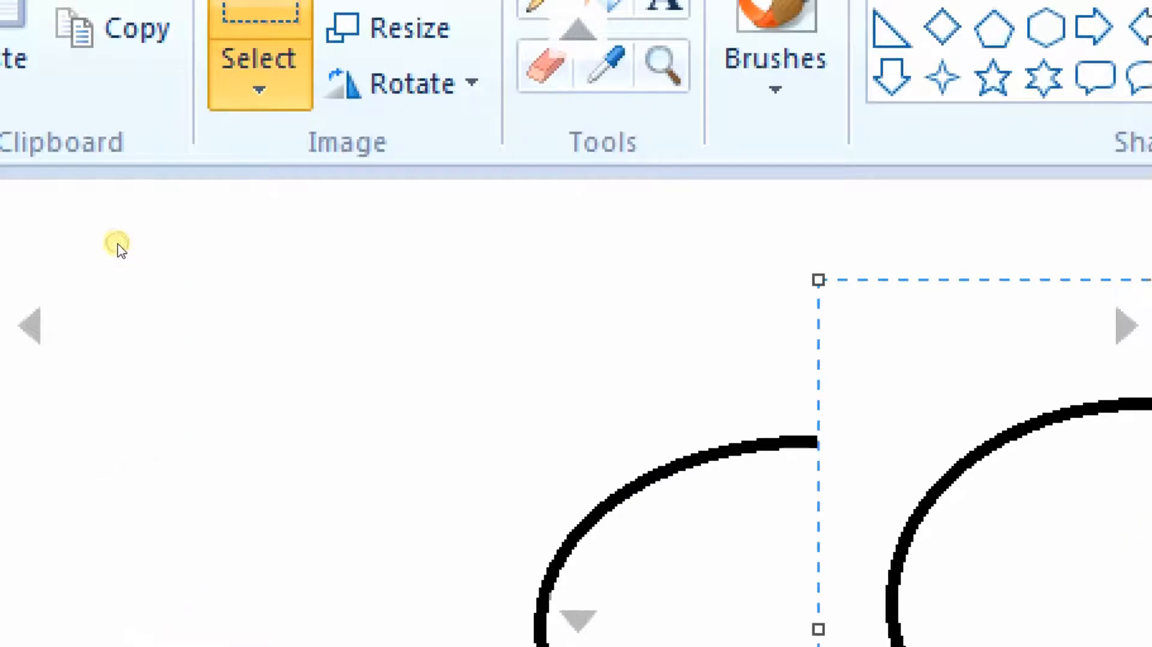
- Compare the overlapping ellipses once more by enabling and disabling transparent selection
{"action": "left_click", "coordinate": [110, 93]}
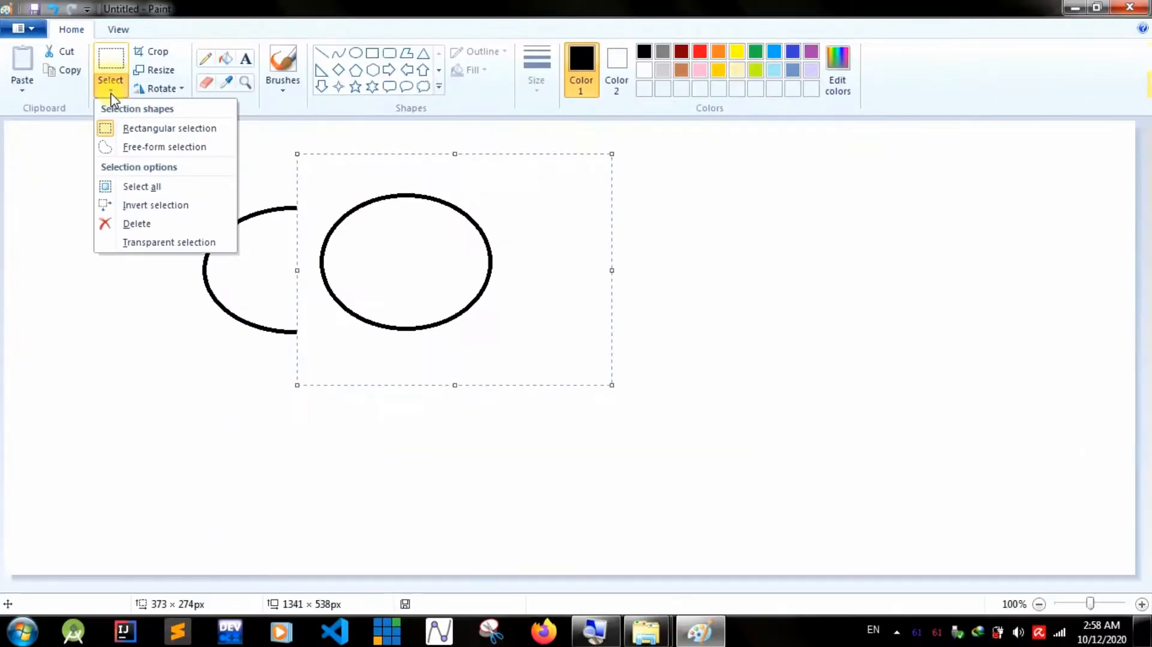
{"action": "left_click", "coordinate": [110, 93]}
{"action": "left_click", "coordinate": [111, 94]}
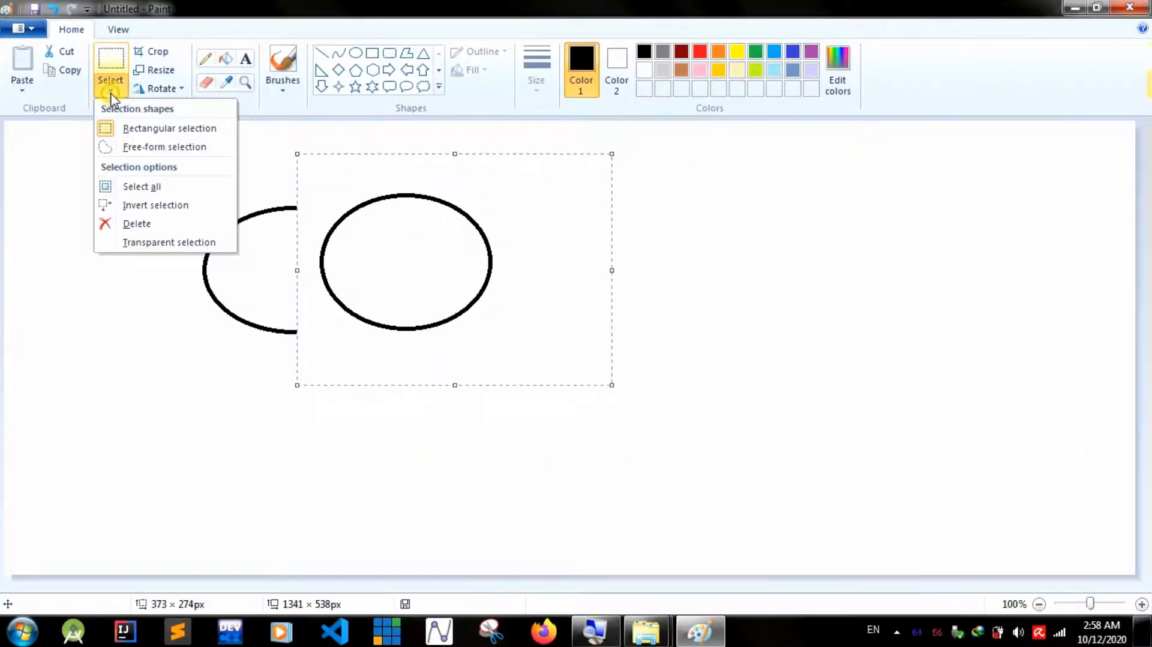
{"action": "left_click", "coordinate": [123, 244]}
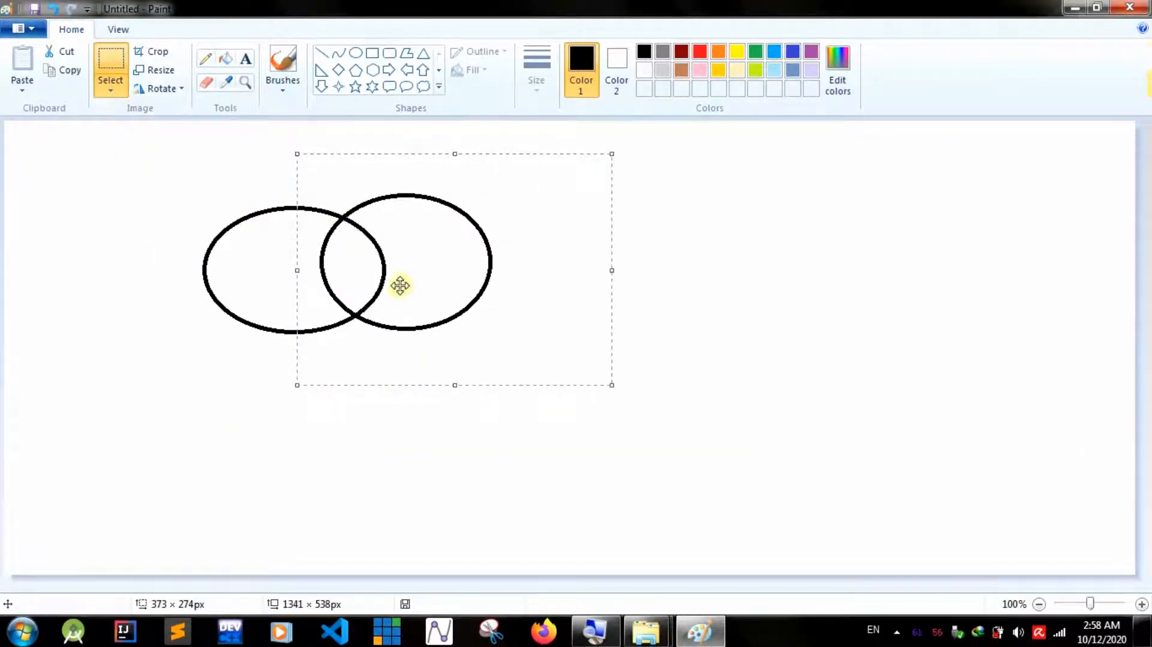
{"action": "left_click", "coordinate": [113, 91]}
{"action": "left_click", "coordinate": [126, 240]}
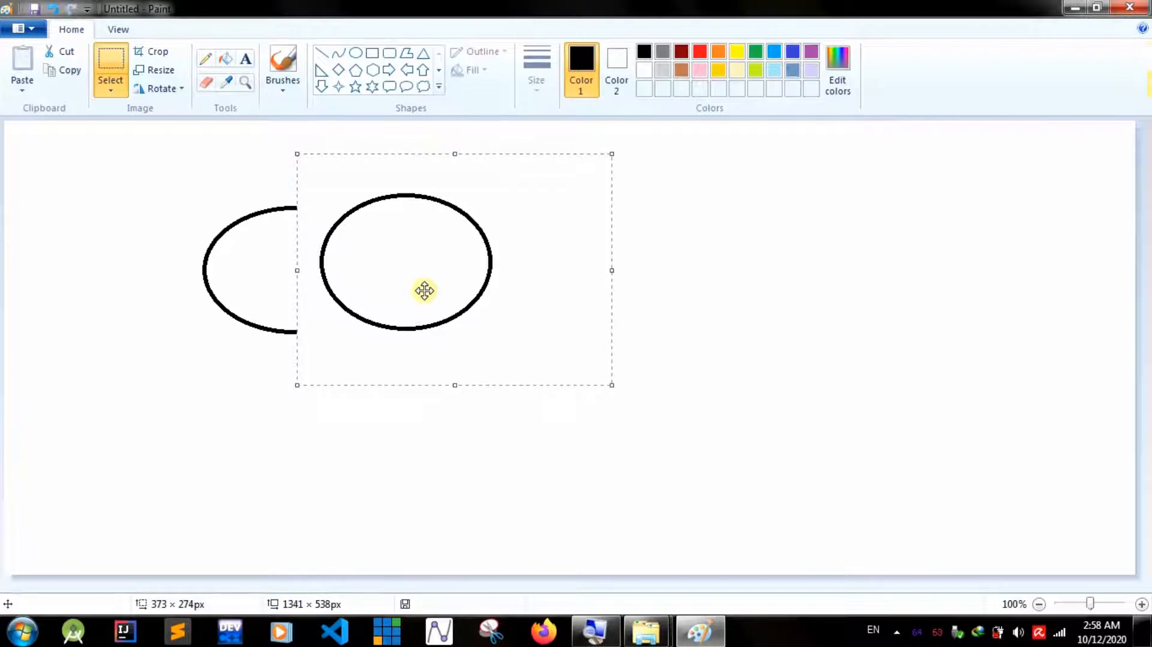
- Enable transparent selection and move the selected ellipse further left so it overlaps more of the other ellipse
{"action": "left_click", "coordinate": [111, 90]}
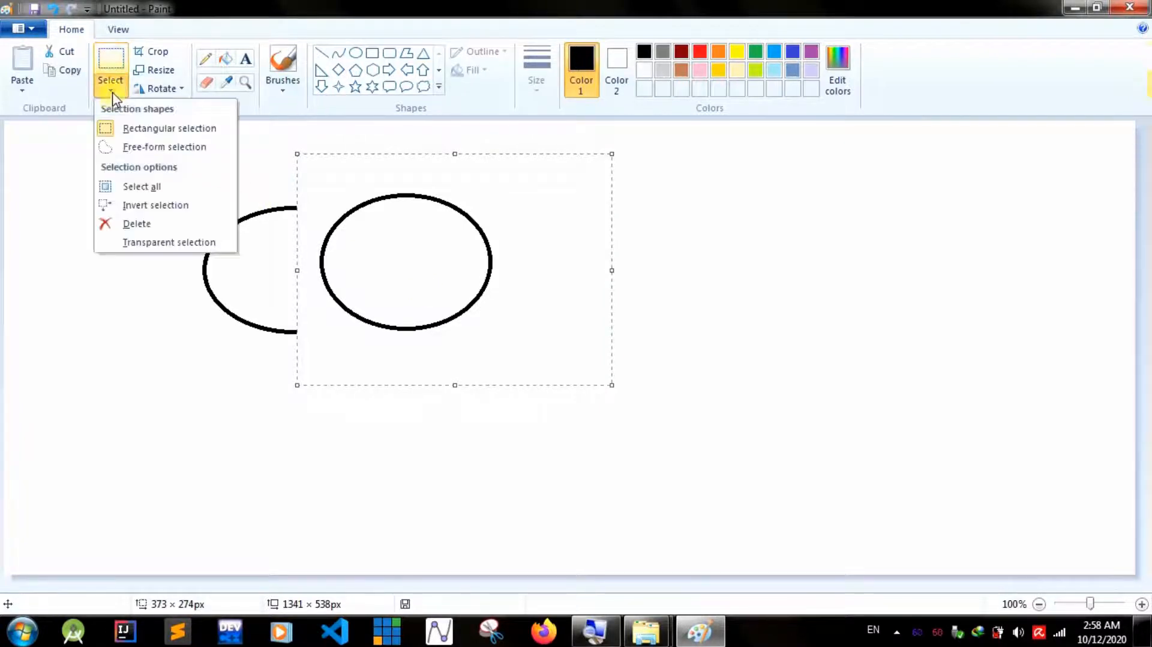
{"action": "left_click", "coordinate": [139, 246]}
{"action": "left_click_drag", "start_coordinate": [424, 259], "coordinate": [371, 269]}
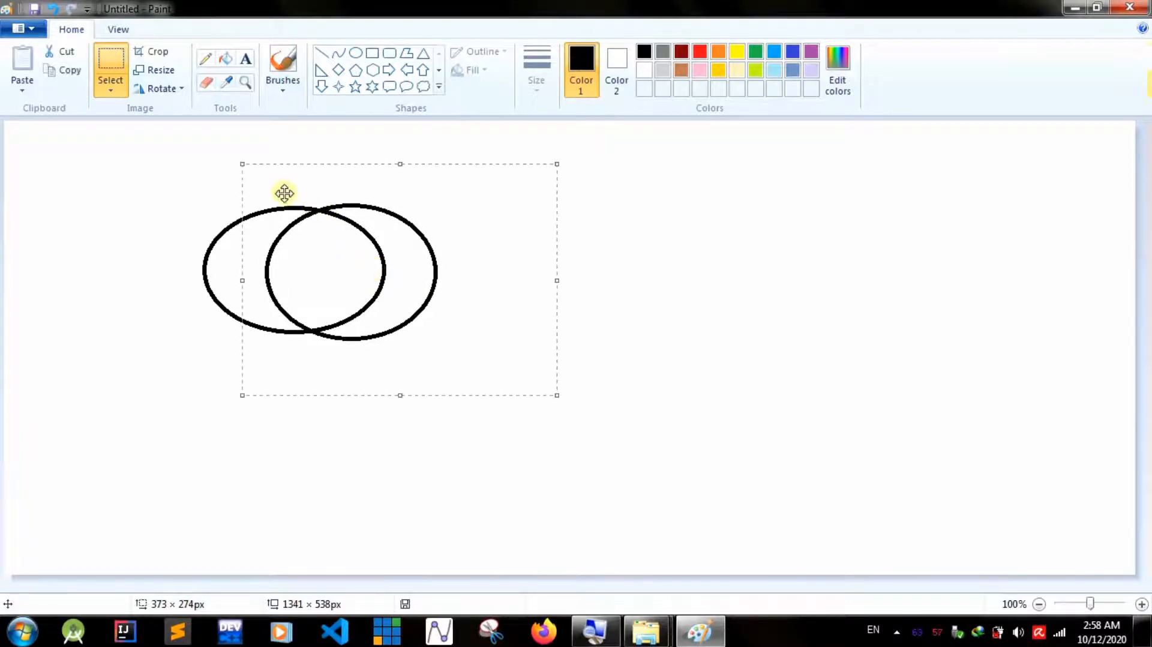
- Erase the right ellipse's outer arc and the left ellipse's inner arc at 200% magnification to leave a crescent, and return to 100%
{"action": "left_click", "coordinate": [206, 84]}
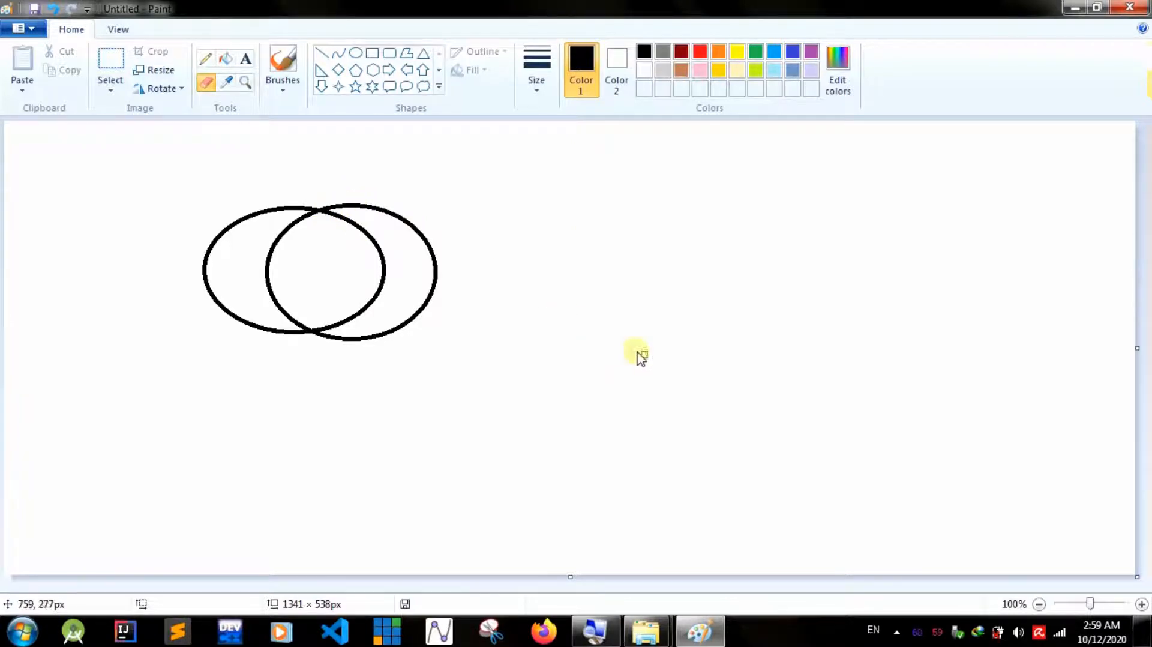
{"action": "left_click", "coordinate": [1143, 607]}
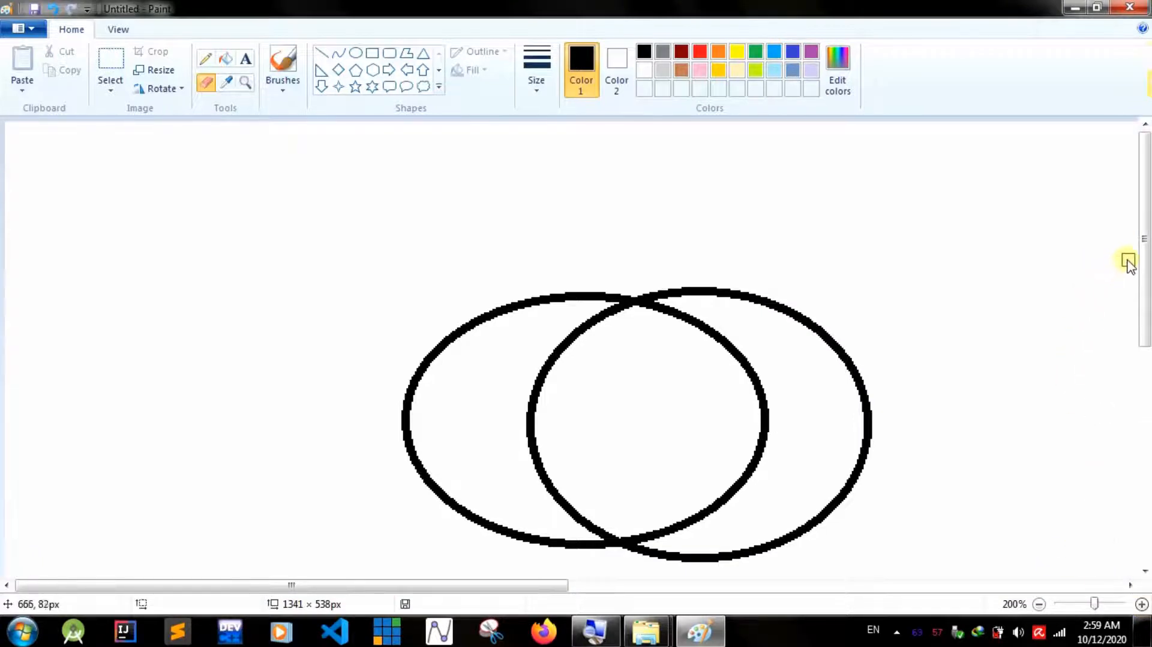
{"action": "left_click_drag", "start_coordinate": [1144, 253], "coordinate": [1139, 299]}
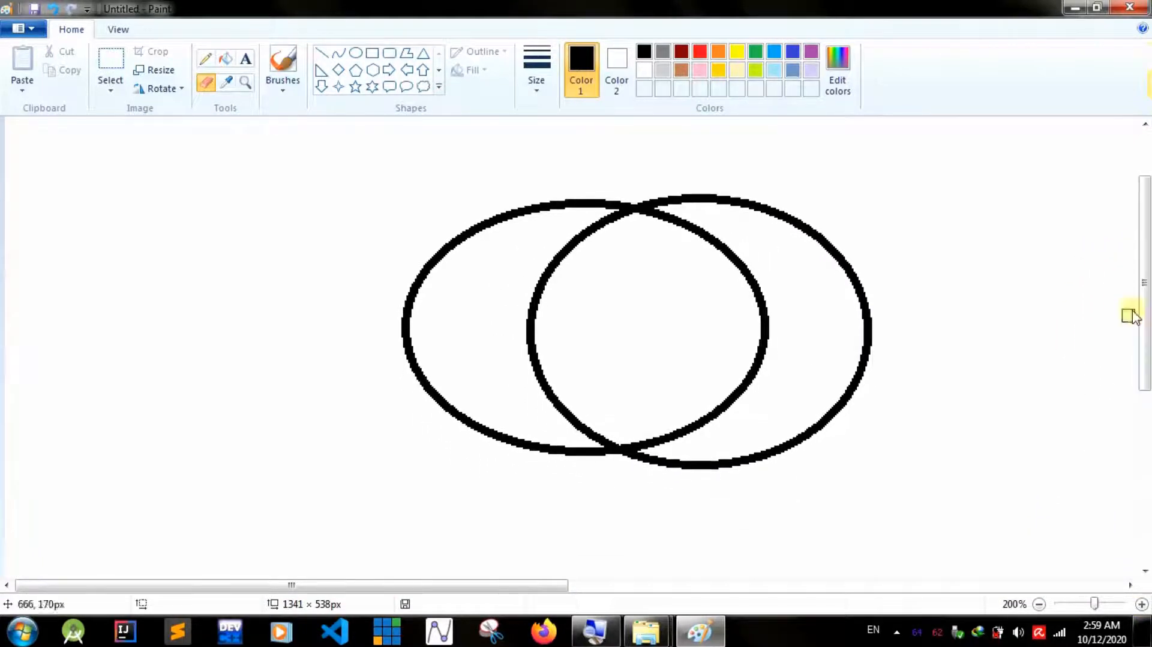
{"action": "left_click_drag", "start_coordinate": [542, 587], "coordinate": [646, 586]}
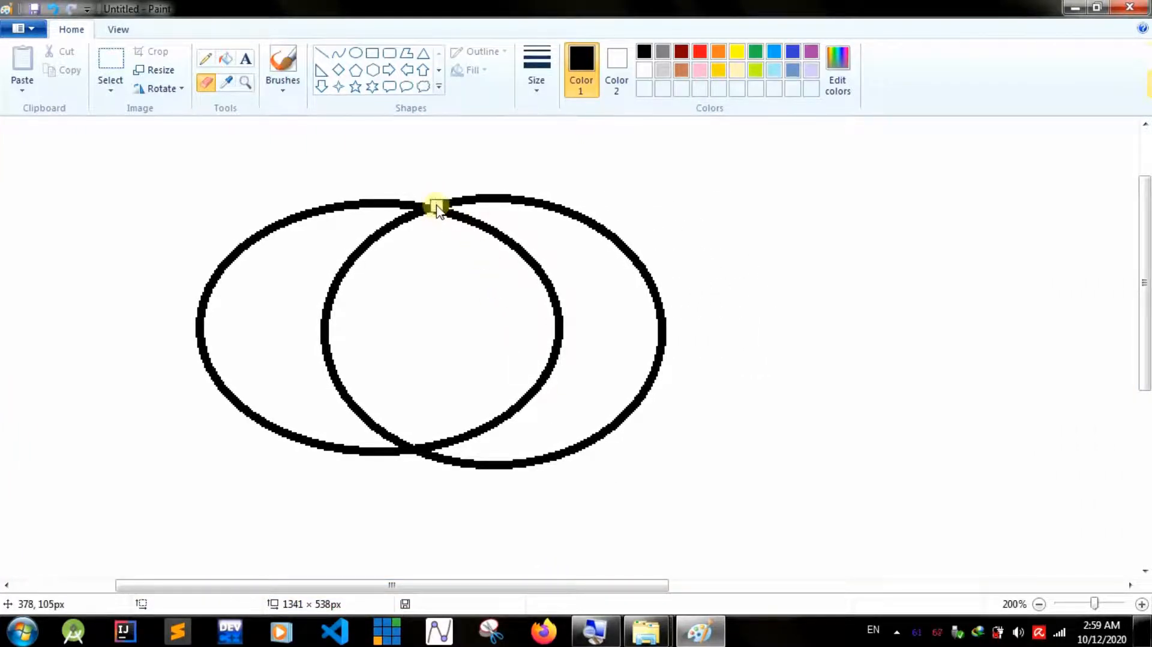
{"action": "mouse_move", "coordinate": [436, 207]}
{"action": "left_mouse_down"}
{"action": "mouse_move", "coordinate": [550, 205]}
{"action": "mouse_move", "coordinate": [619, 234]}
{"action": "mouse_move", "coordinate": [596, 226]}
{"action": "mouse_move", "coordinate": [647, 263]}
{"action": "mouse_move", "coordinate": [668, 328]}
{"action": "mouse_move", "coordinate": [631, 414]}
{"action": "mouse_move", "coordinate": [432, 463]}
{"action": "mouse_move", "coordinate": [539, 457]}
{"action": "mouse_move", "coordinate": [444, 450]}
{"action": "mouse_move", "coordinate": [463, 441]}
{"action": "mouse_move", "coordinate": [451, 431]}
{"action": "mouse_move", "coordinate": [442, 451]}
{"action": "mouse_move", "coordinate": [511, 434]}
{"action": "mouse_move", "coordinate": [513, 408]}
{"action": "mouse_move", "coordinate": [551, 370]}
{"action": "mouse_move", "coordinate": [493, 237]}
{"action": "mouse_move", "coordinate": [439, 216]}
{"action": "mouse_move", "coordinate": [498, 228]}
{"action": "mouse_move", "coordinate": [542, 264]}
{"action": "mouse_move", "coordinate": [536, 252]}
{"action": "mouse_move", "coordinate": [559, 306]}
{"action": "mouse_move", "coordinate": [552, 351]}
{"action": "mouse_move", "coordinate": [565, 313]}
{"action": "mouse_move", "coordinate": [557, 271]}
{"action": "mouse_move", "coordinate": [513, 366]}
{"action": "left_mouse_up"}
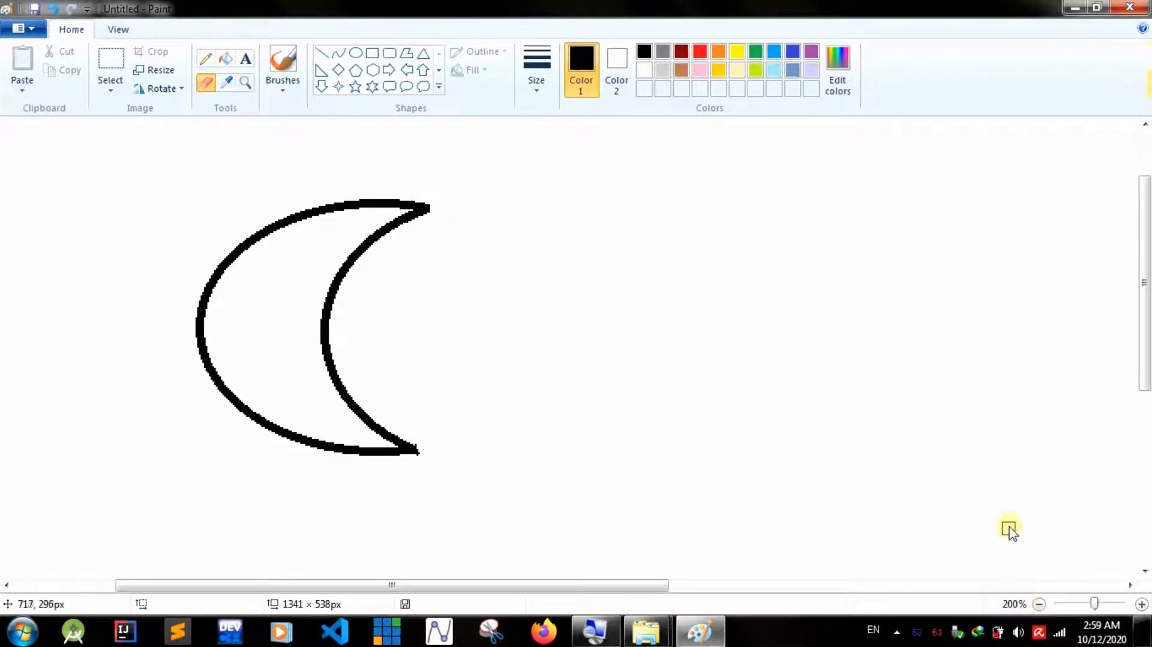
{"action": "left_click", "coordinate": [1040, 604]}
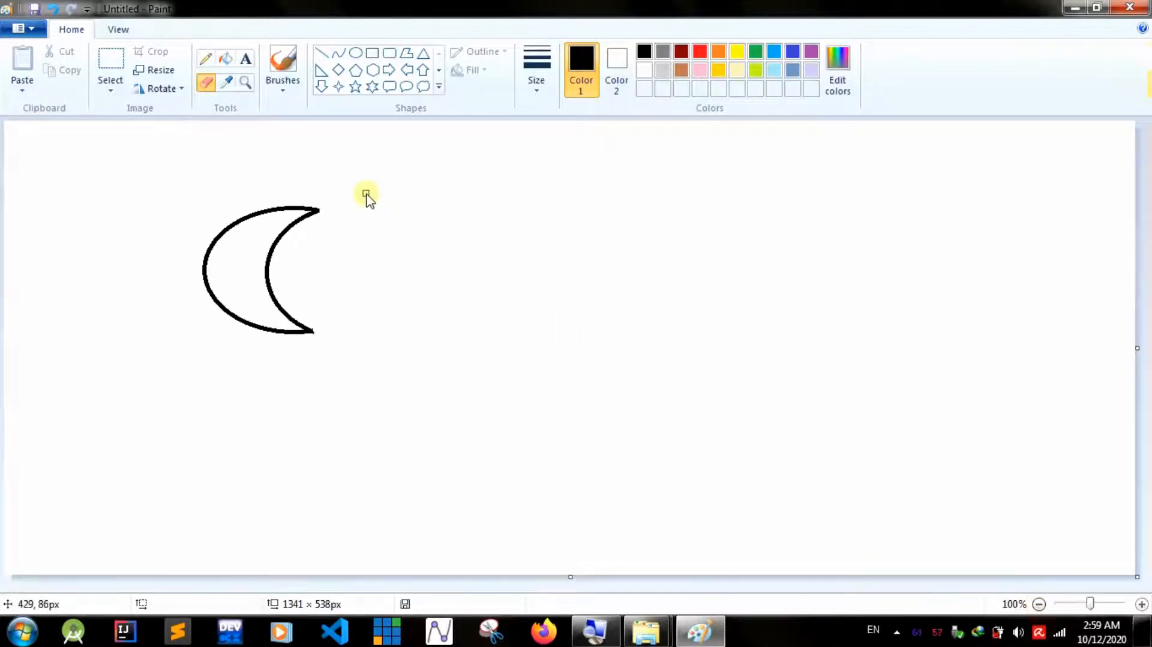
- Move the crescent to the right and slightly down using a rectangular selection of about 282 × 251 px
{"action": "left_click", "coordinate": [110, 61]}
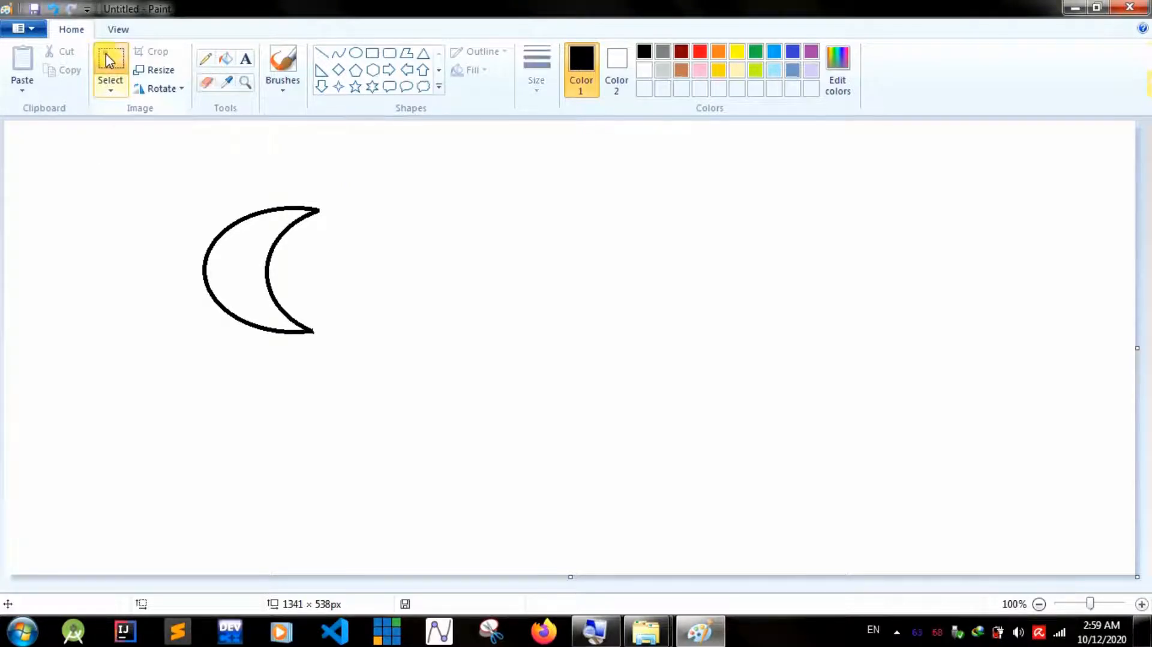
{"action": "left_click_drag", "start_coordinate": [152, 175], "coordinate": [380, 379]}
{"action": "left_click_drag", "start_coordinate": [267, 280], "coordinate": [426, 301]}
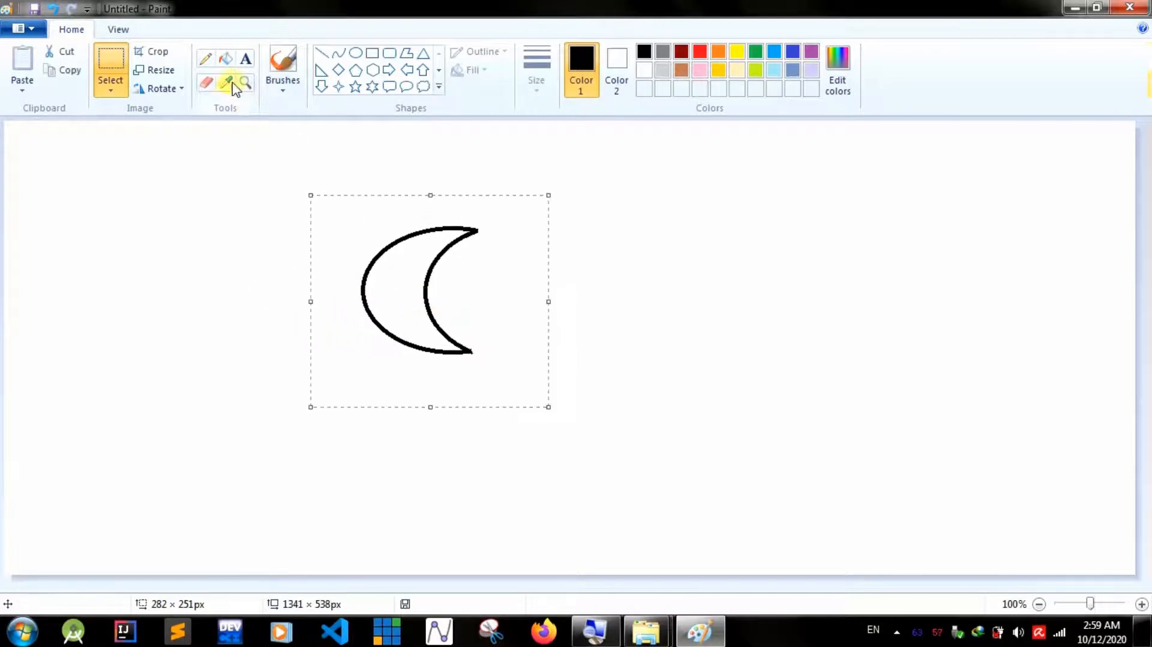
- Fill the crescent's interior with red
{"action": "left_click", "coordinate": [226, 58]}
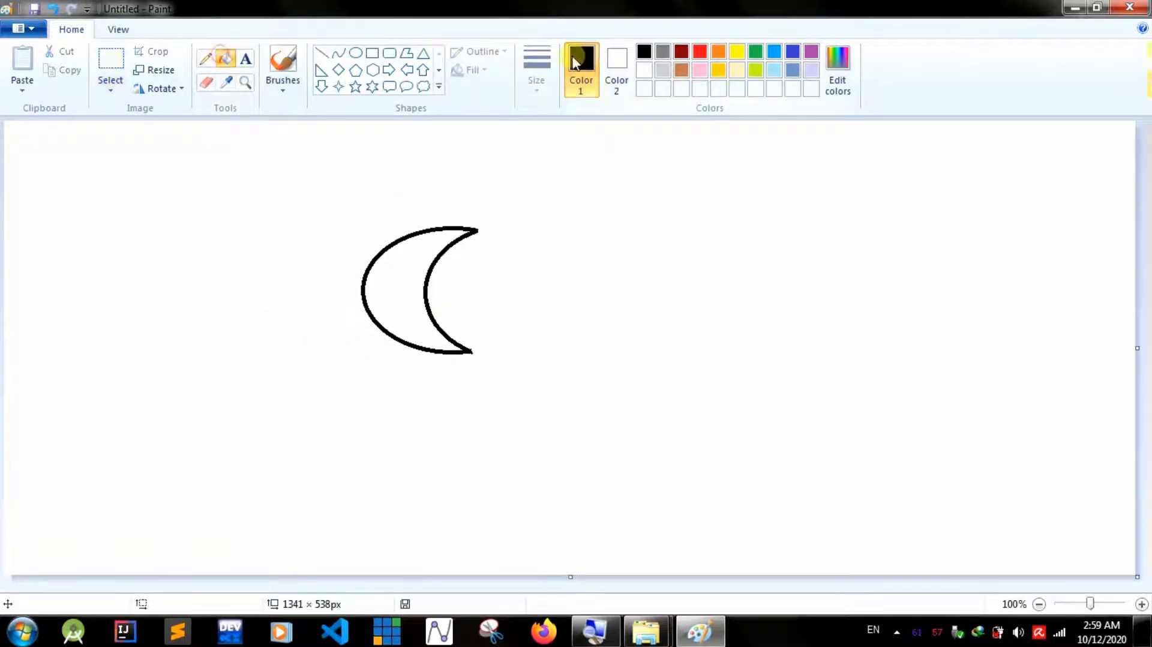
{"action": "left_click", "coordinate": [699, 52]}
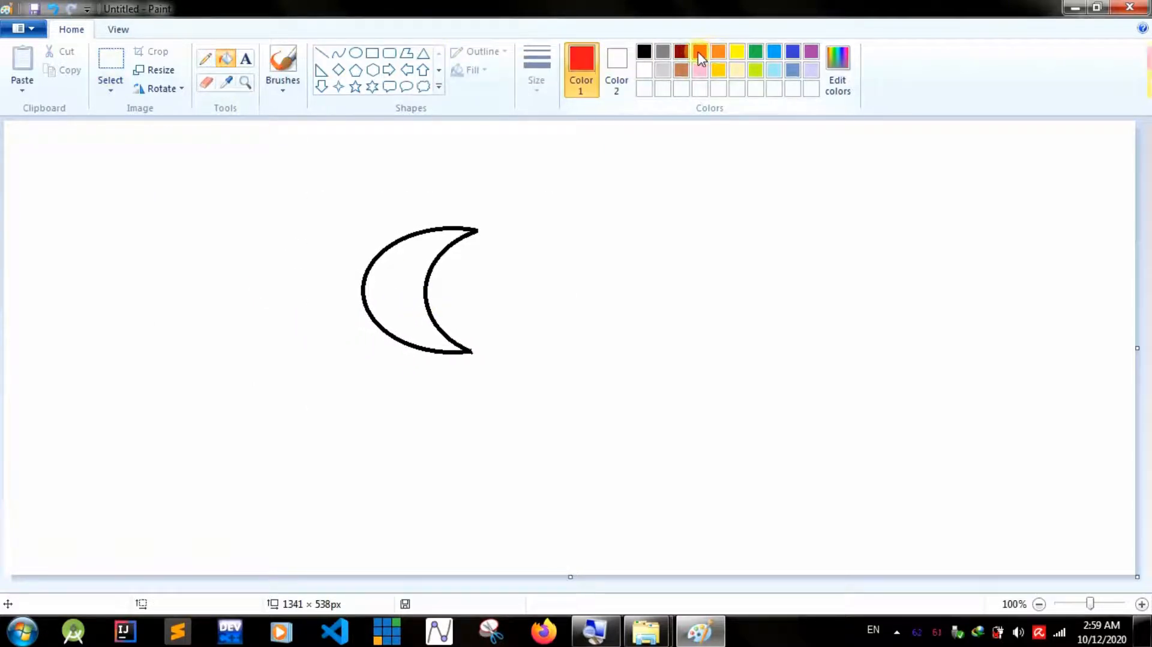
{"action": "left_click", "coordinate": [405, 275]}
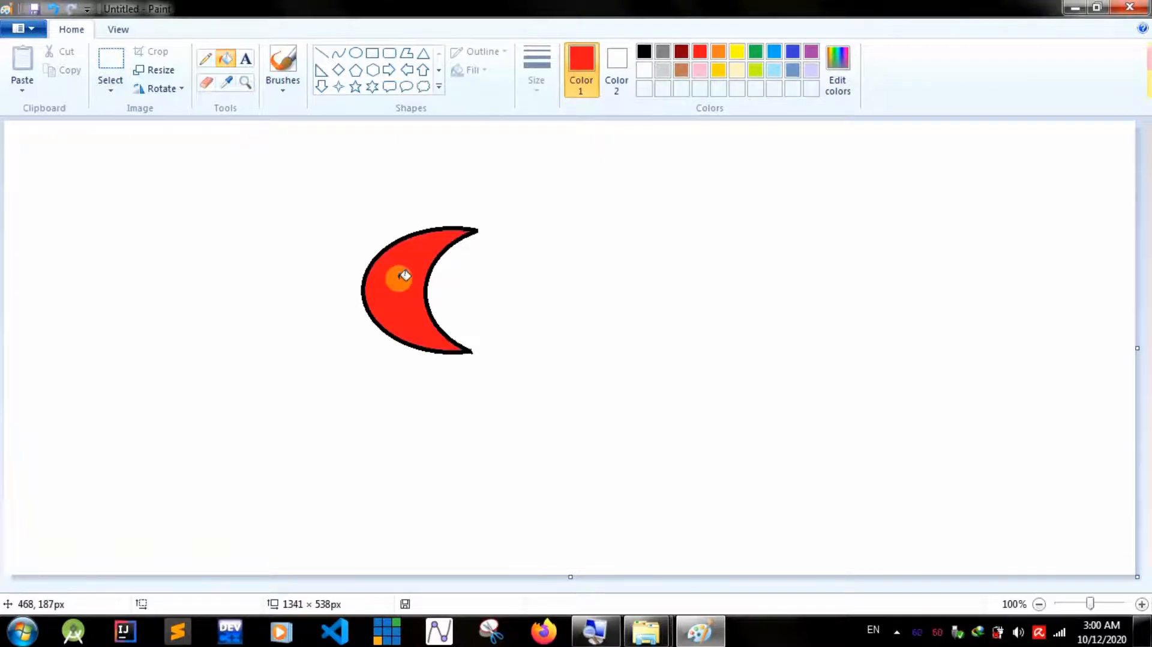
- Duplicate the red crescent by copying and pasting a rectangular selection, move the duplicate beside the original, and delete it
{"action": "left_click", "coordinate": [117, 60]}
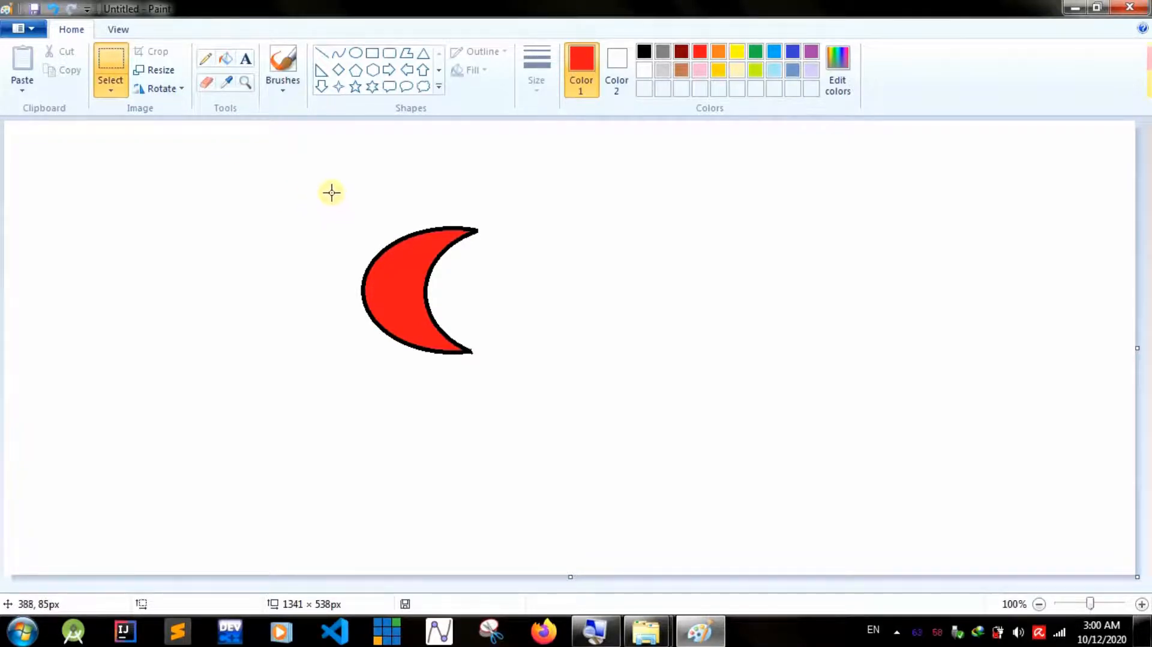
{"action": "left_click_drag", "start_coordinate": [320, 192], "coordinate": [525, 395]}
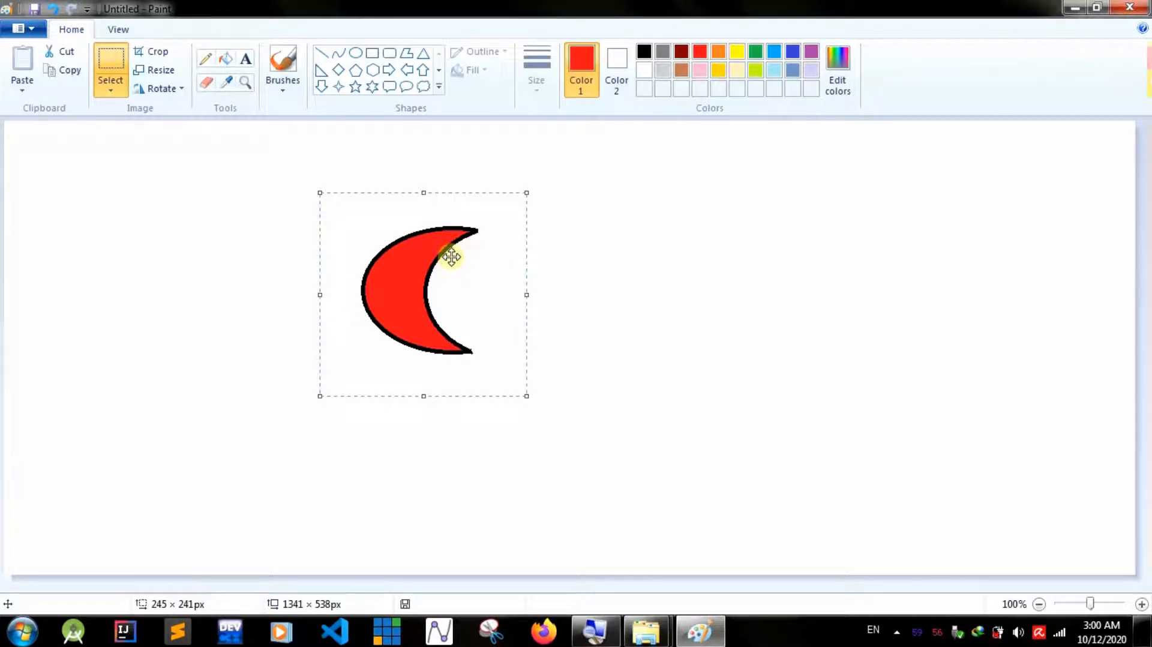
{"action": "key", "text": "ctrl+c"}
{"action": "key", "text": "ctrl+v"}
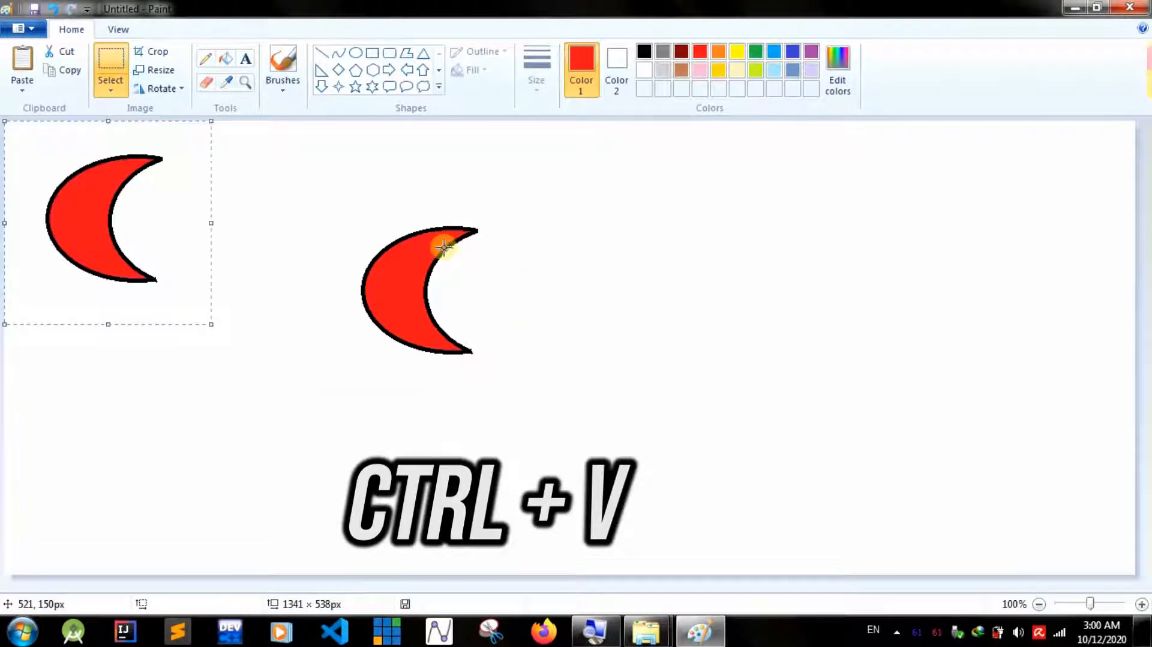
{"action": "left_click_drag", "start_coordinate": [98, 275], "coordinate": [259, 345]}
{"action": "key", "text": "Delete"}
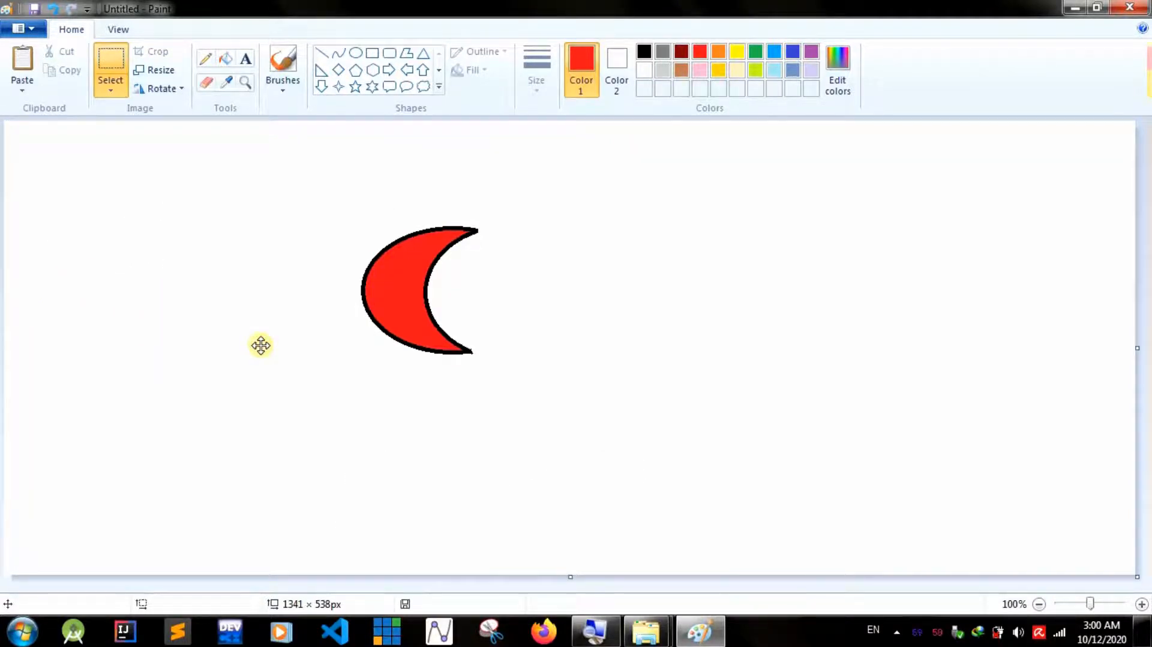
- Copy the red crescent with a rectangular selection of about 290 × 291 px, paste it, and move the duplicate to the canvas's far right
{"action": "left_click_drag", "start_coordinate": [301, 180], "coordinate": [545, 425]}
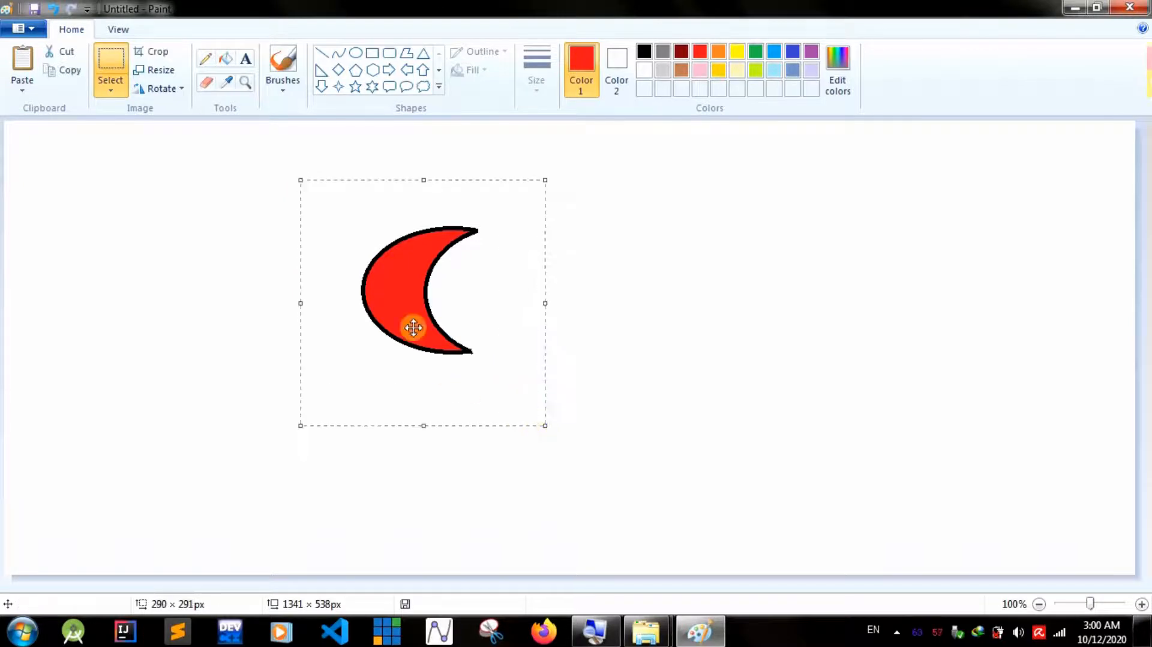
{"action": "right_click", "coordinate": [398, 287]}
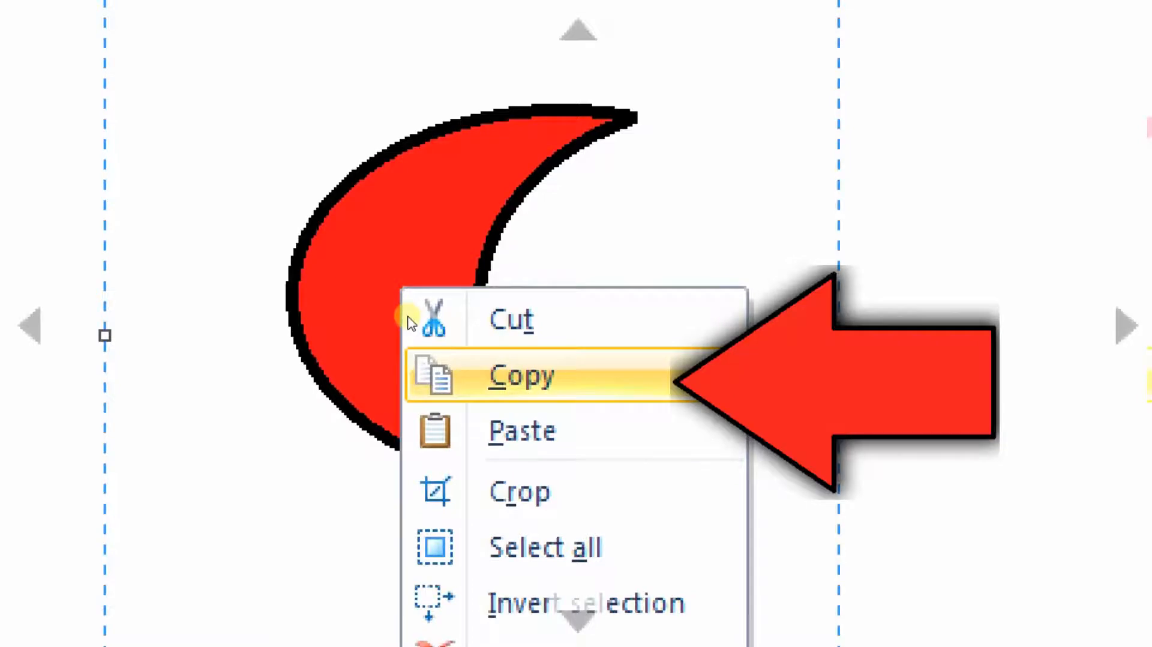
{"action": "key", "text": "Return"}
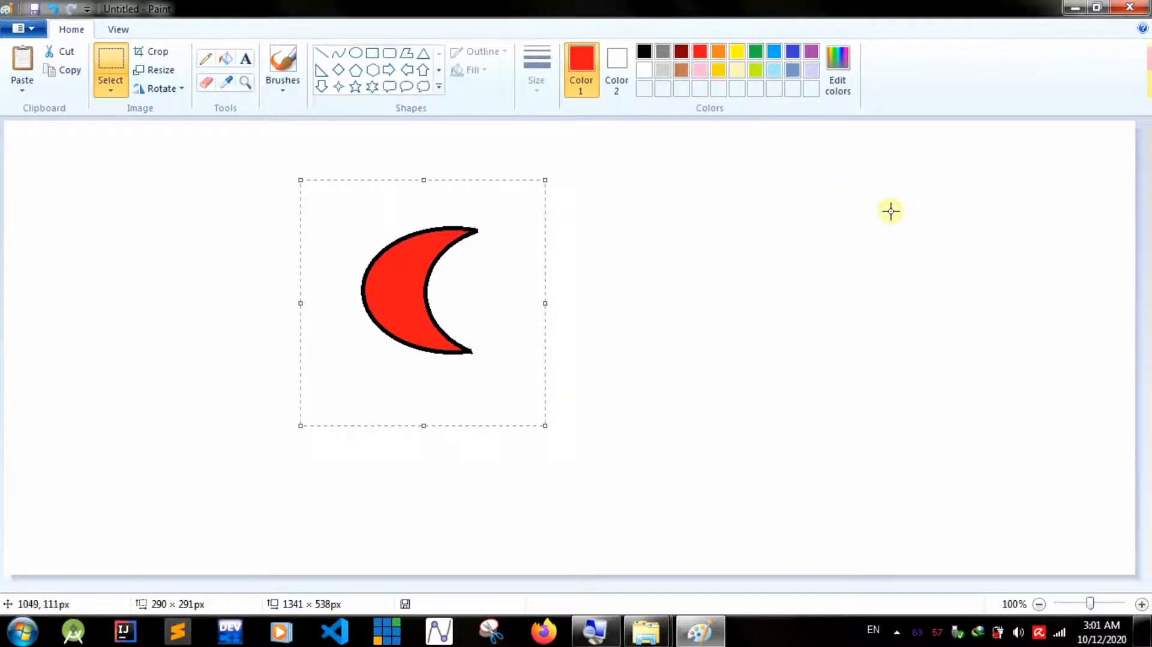
{"action": "right_click", "coordinate": [819, 191]}
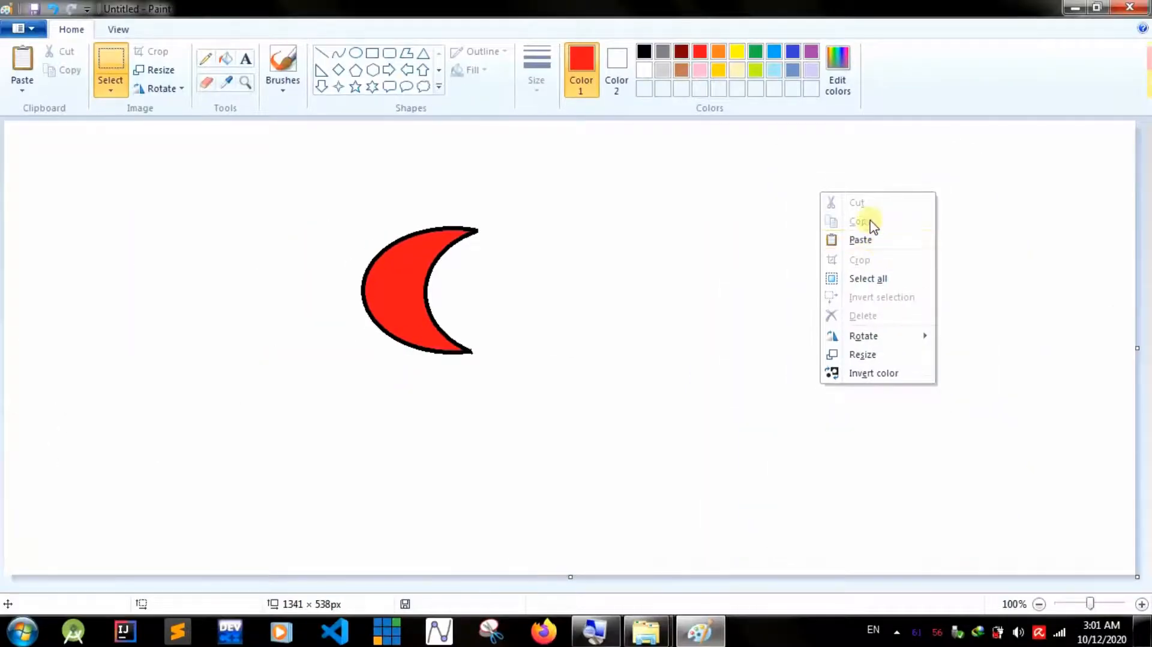
{"action": "left_click", "coordinate": [869, 239]}
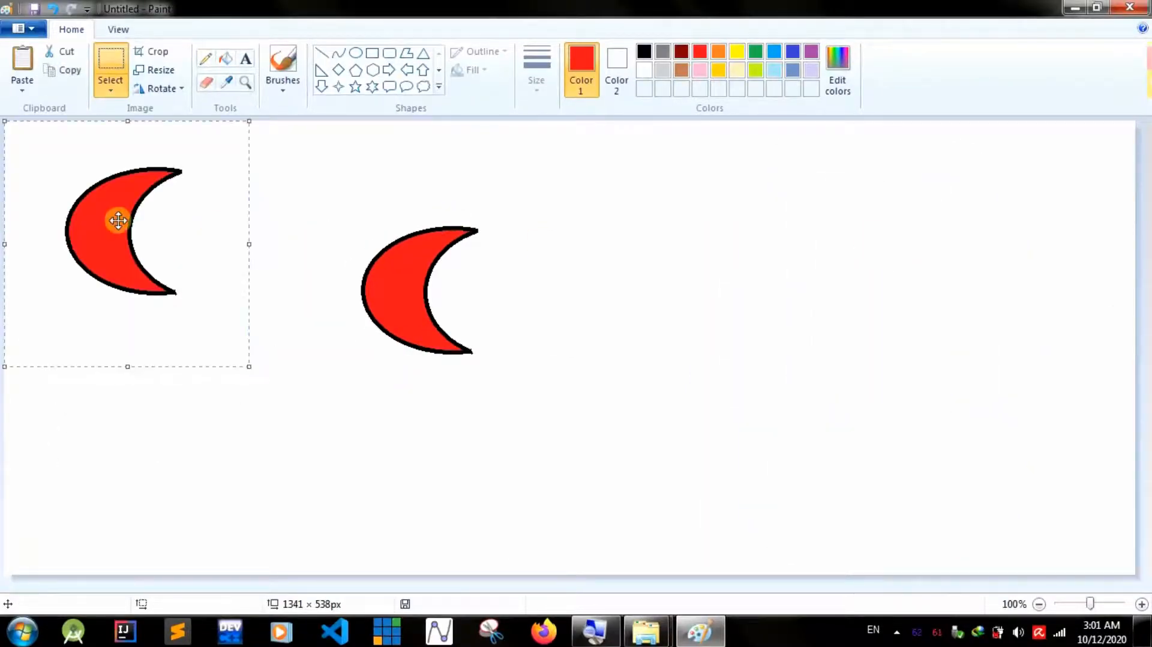
{"action": "left_click_drag", "start_coordinate": [118, 221], "coordinate": [1022, 272]}
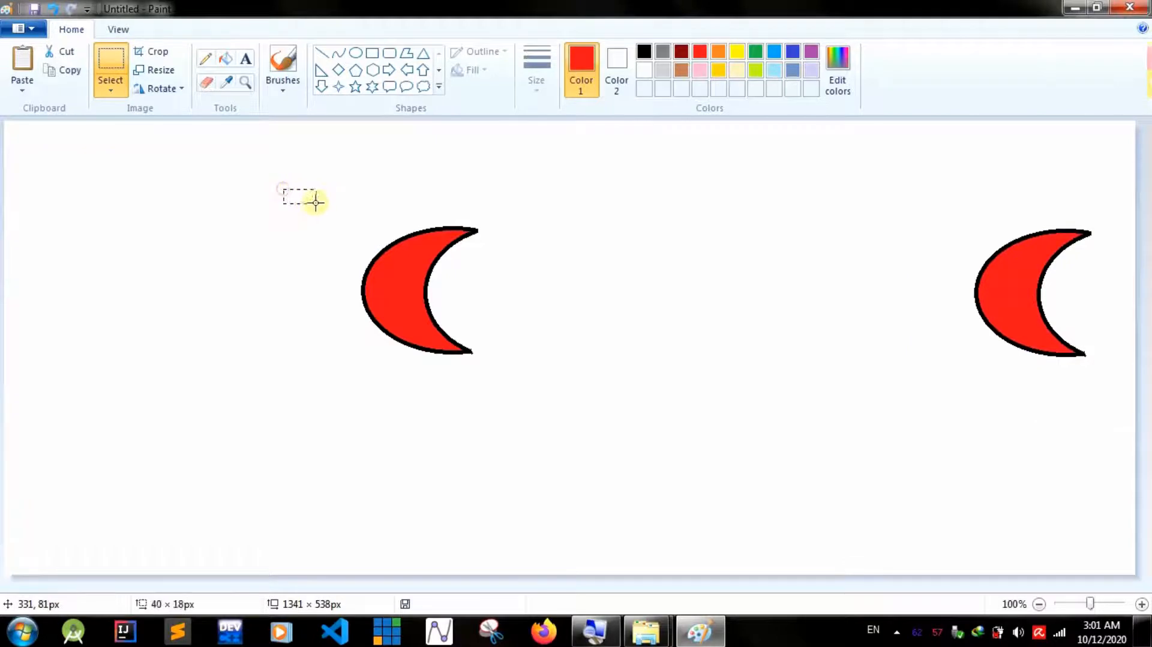
- Move the original crescent directly below the duplicate at the canvas's right edge using a selection of about 276 × 258 px
{"action": "left_click_drag", "start_coordinate": [316, 202], "coordinate": [514, 403]}
{"action": "left_click_drag", "start_coordinate": [459, 318], "coordinate": [969, 314]}
{"action": "left_click_drag", "start_coordinate": [921, 273], "coordinate": [1013, 447]}
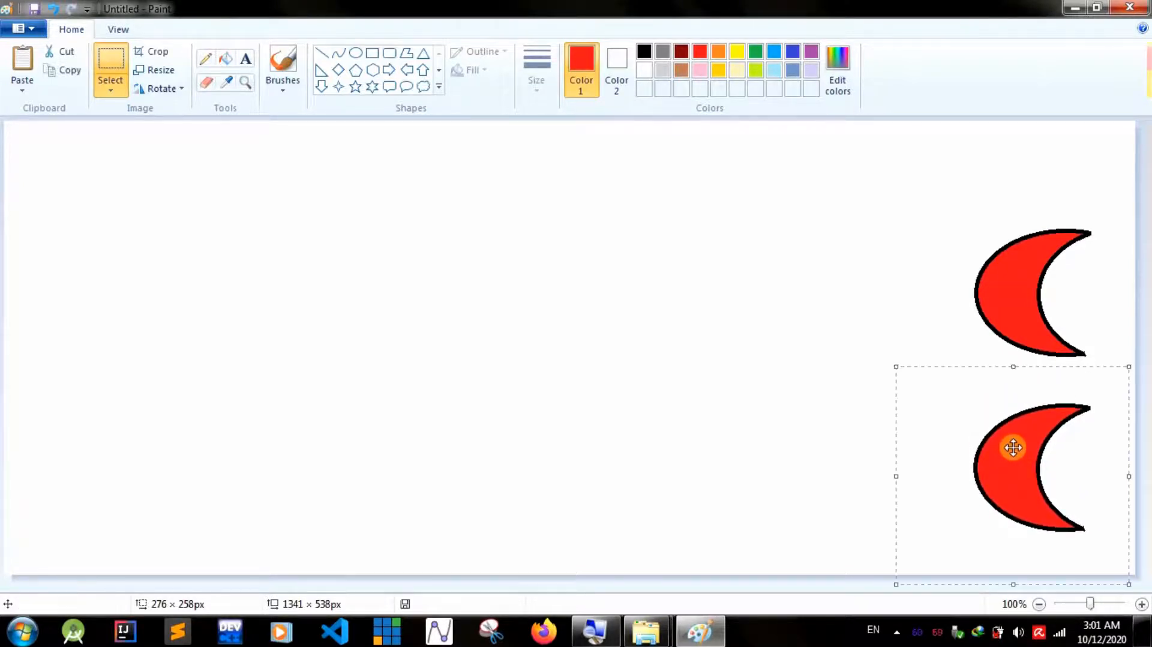
{"action": "left_click", "coordinate": [598, 284]}
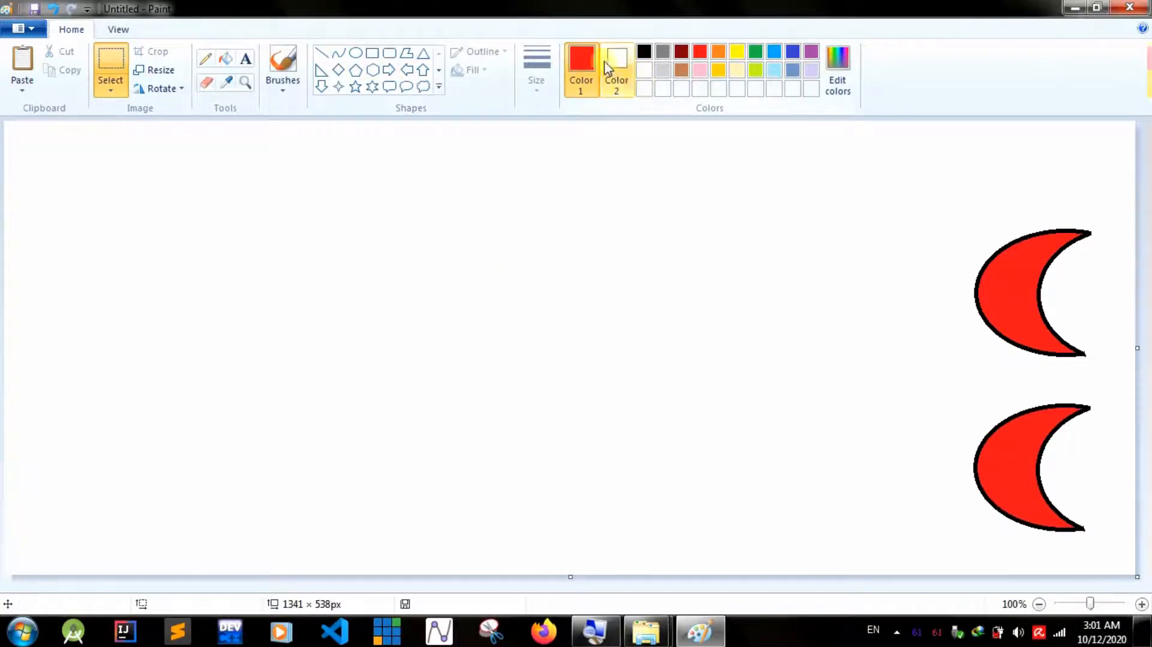
- Draw a black-outlined ellipse of about 283 × 198 px to the left of the crescents and fill it with blue
{"action": "left_click", "coordinate": [645, 54]}
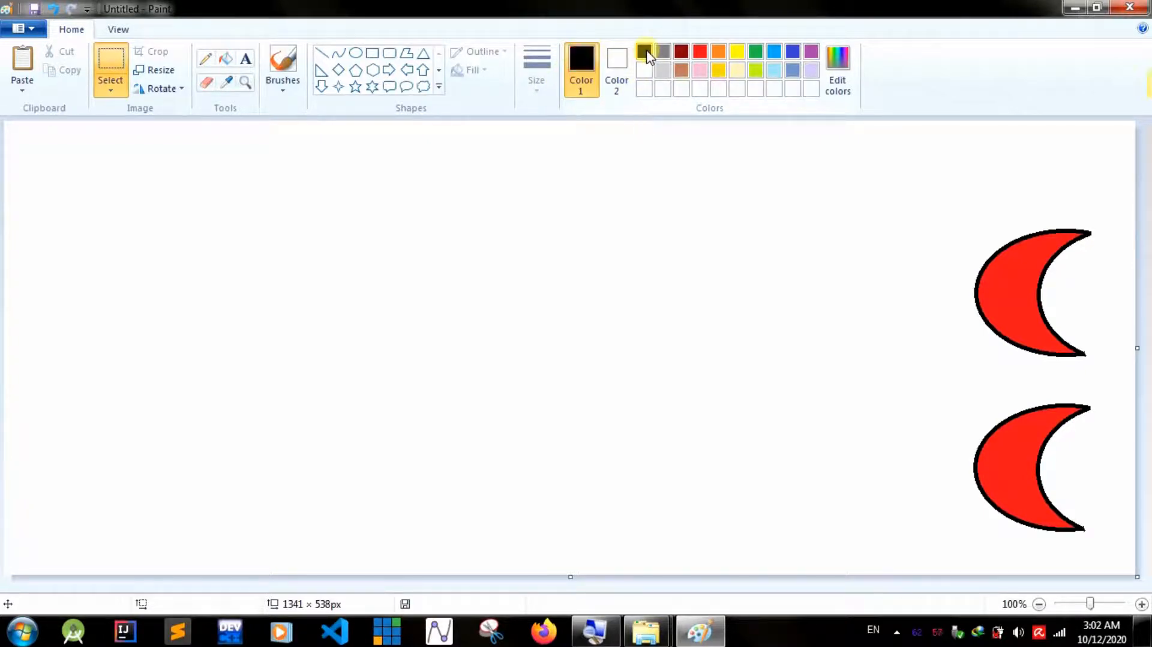
{"action": "left_click", "coordinate": [357, 54]}
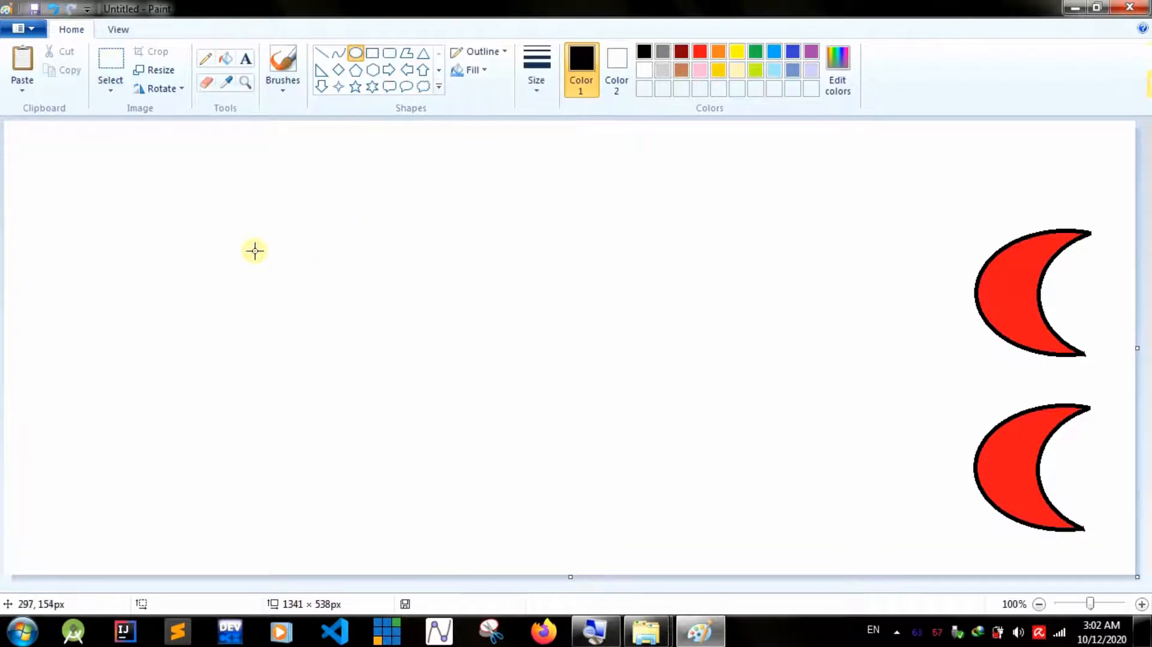
{"action": "left_click_drag", "start_coordinate": [268, 245], "coordinate": [499, 407]}
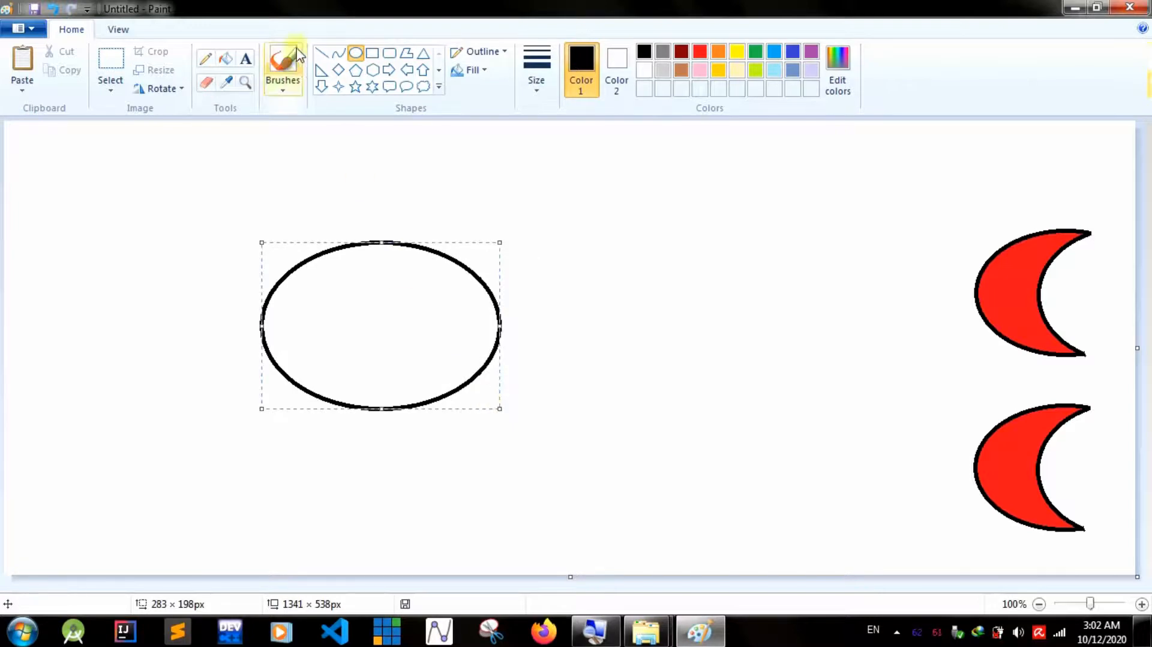
{"action": "left_click", "coordinate": [224, 61]}
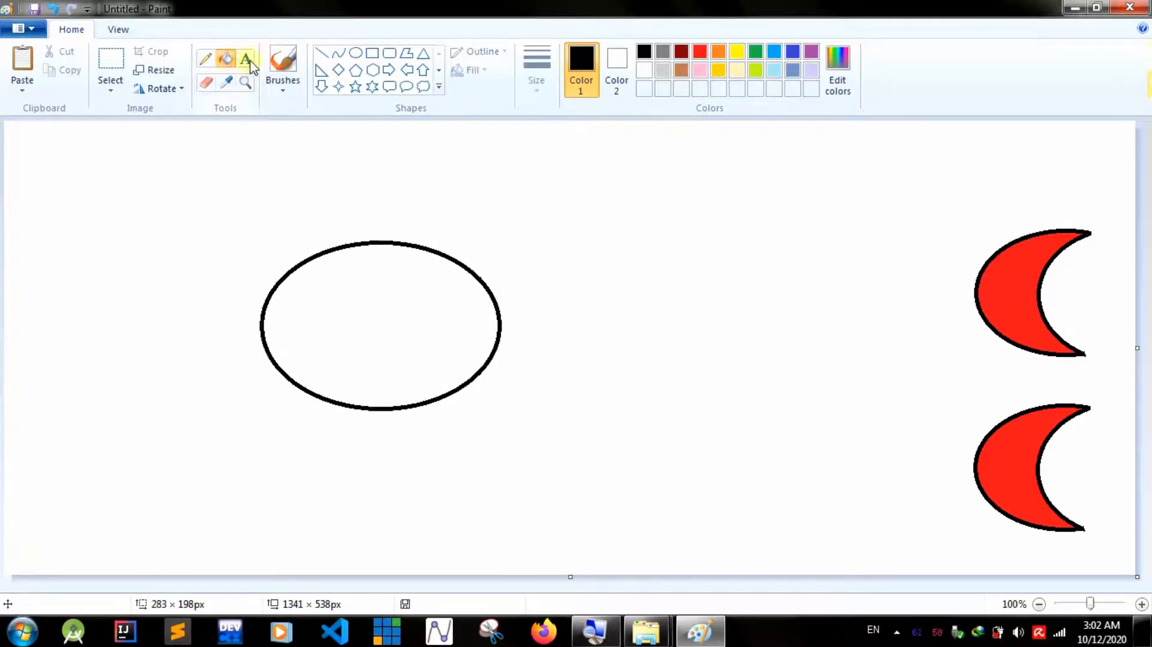
{"action": "left_click", "coordinate": [775, 52]}
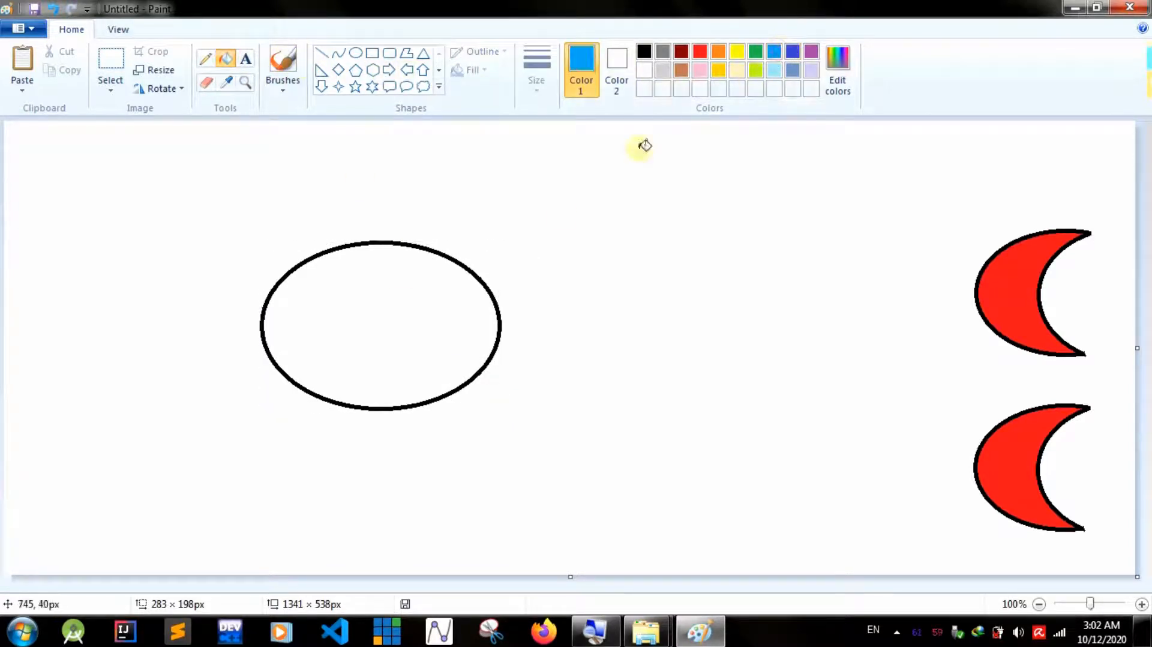
{"action": "left_click", "coordinate": [388, 310]}
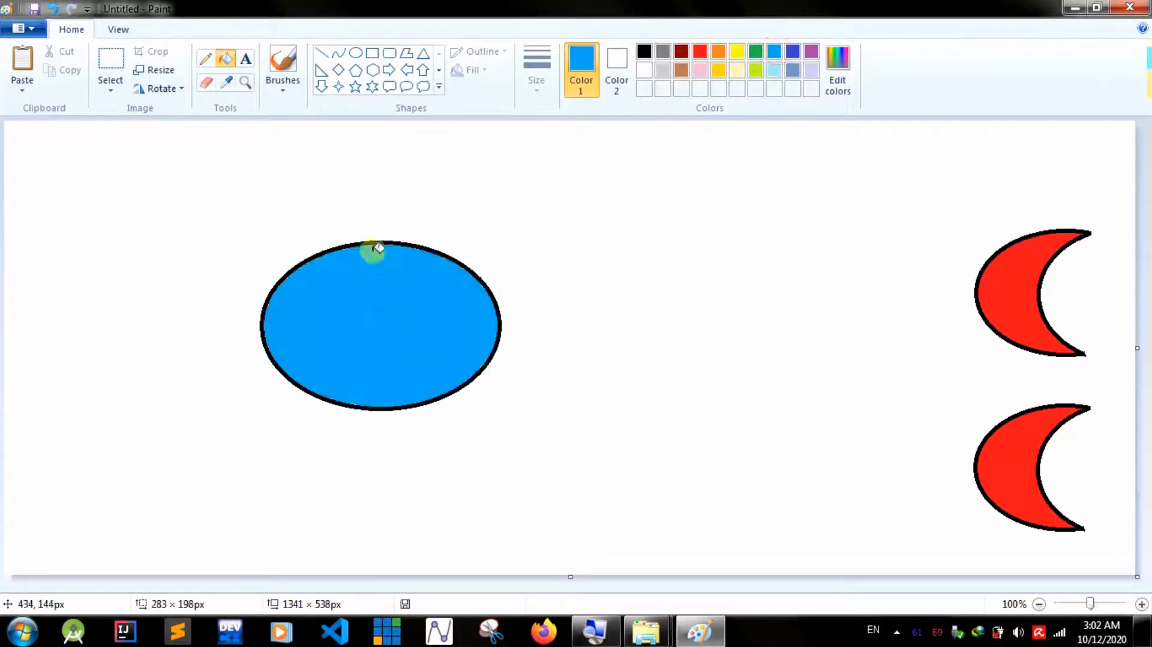
- Move the blue ellipse over the left part of the upper crescent using a selection of about 382 × 266 px, forming a fish body and tail
{"action": "left_click", "coordinate": [111, 66]}
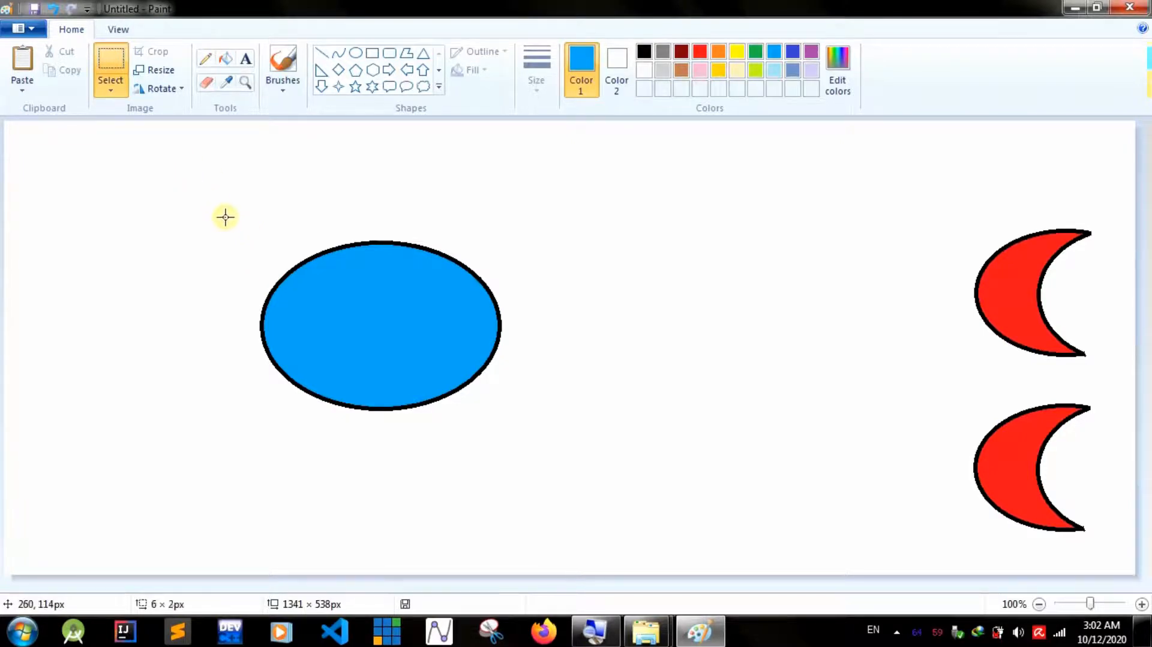
{"action": "left_click_drag", "start_coordinate": [225, 217], "coordinate": [495, 394]}
{"action": "left_click_drag", "start_coordinate": [545, 441], "coordinate": [545, 441]}
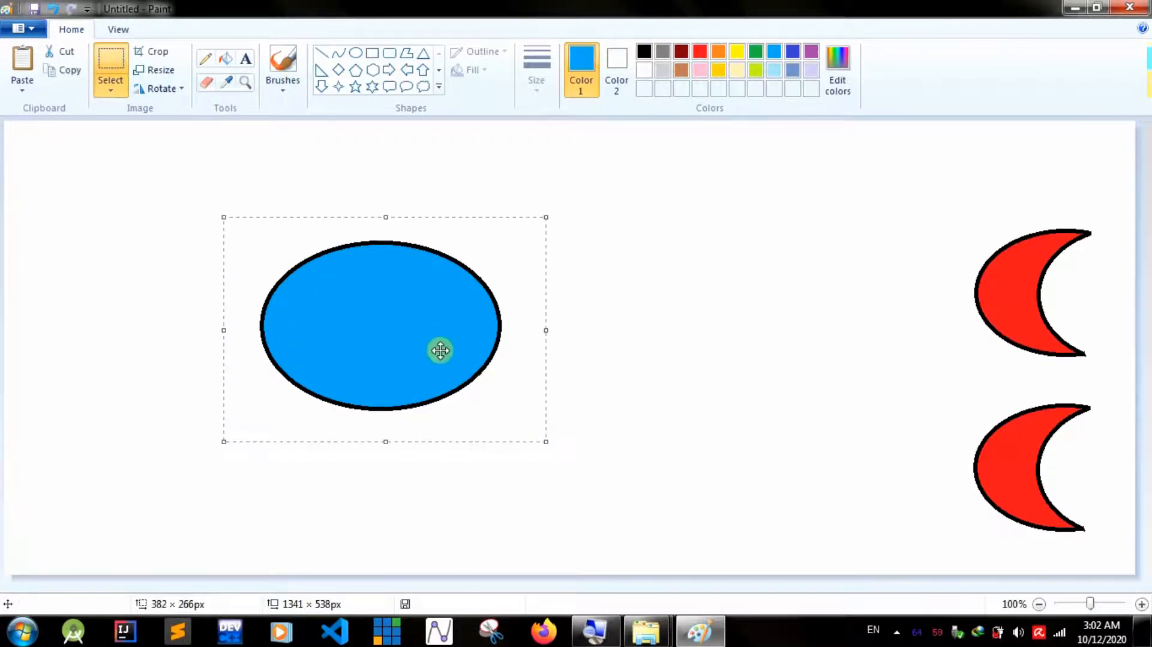
{"action": "left_click_drag", "start_coordinate": [439, 350], "coordinate": [948, 319]}
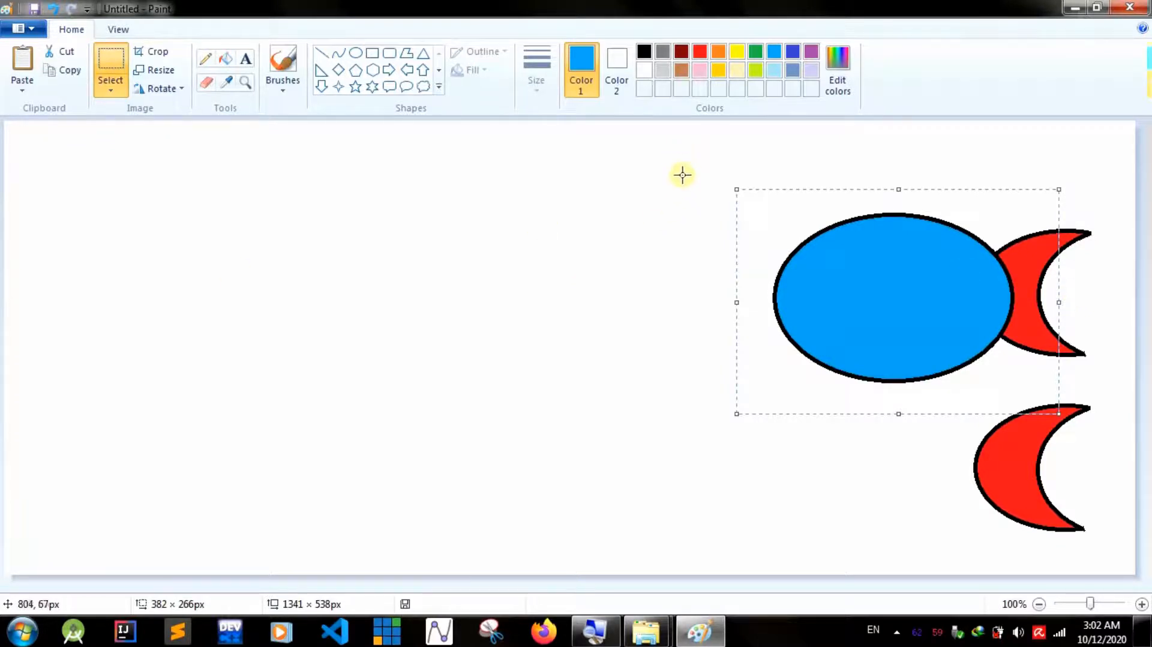
{"action": "mouse_move", "coordinate": [867, 269]}
{"action": "left_mouse_down"}
{"action": "mouse_move", "coordinate": [336, 276]}
{"action": "mouse_move", "coordinate": [599, 225]}
{"action": "mouse_move", "coordinate": [840, 219]}
{"action": "mouse_move", "coordinate": [881, 256]}
{"action": "left_mouse_up"}
- Move the joined blue body and tail left to the canvas's middle, and shift the loose lower crescent left, closer to the body
{"action": "left_click_drag", "start_coordinate": [673, 130], "coordinate": [1134, 389]}
{"action": "left_click_drag", "start_coordinate": [995, 311], "coordinate": [563, 349]}
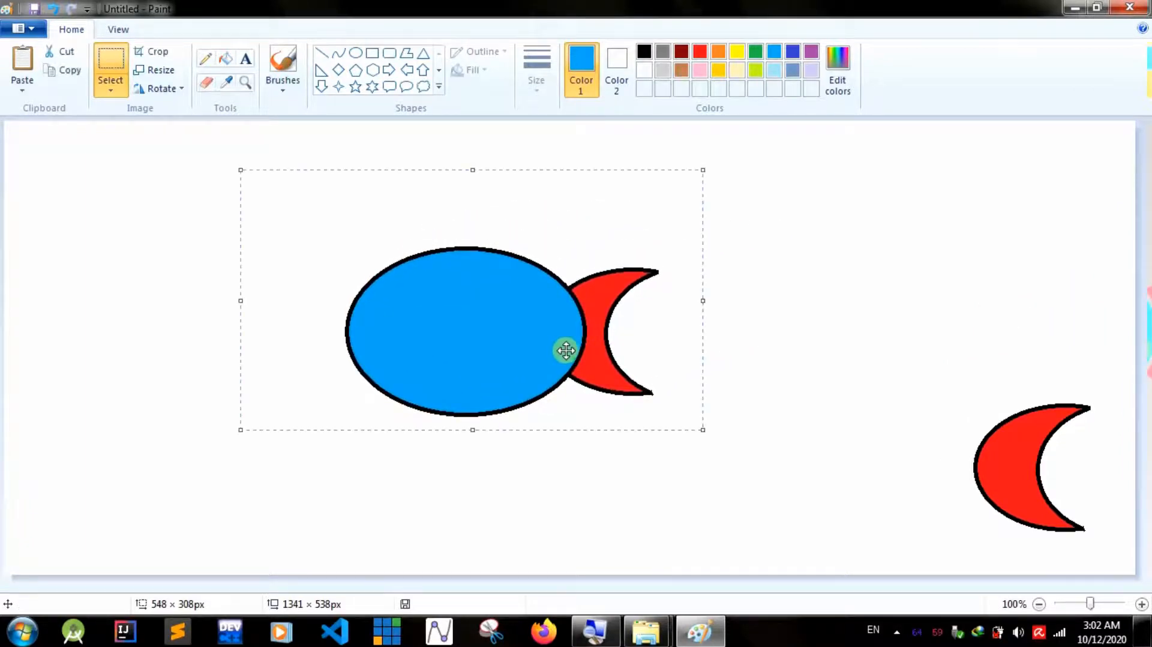
{"action": "left_click", "coordinate": [993, 346]}
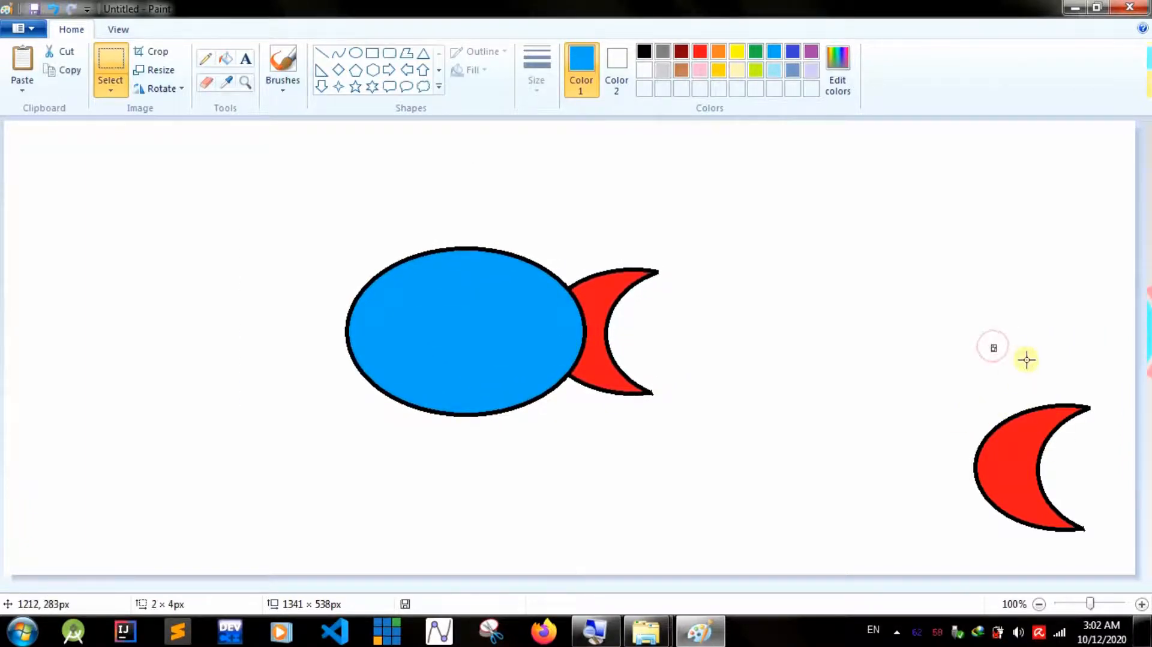
{"action": "left_click_drag", "start_coordinate": [937, 386], "coordinate": [1125, 556]}
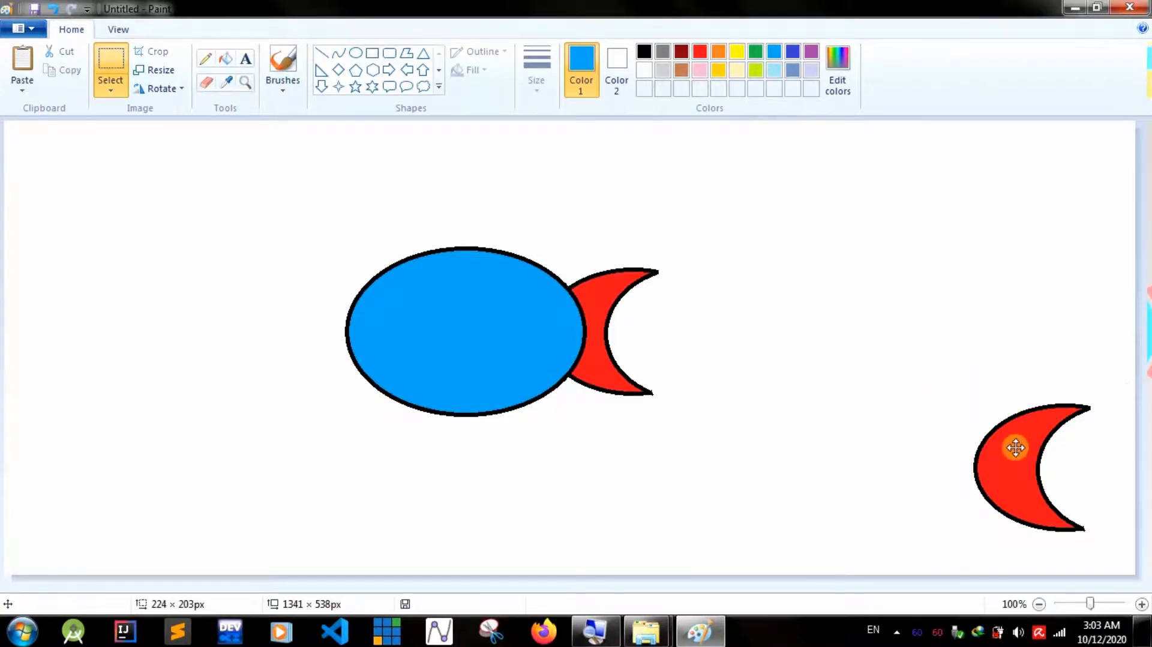
{"action": "left_click_drag", "start_coordinate": [1015, 447], "coordinate": [826, 455]}
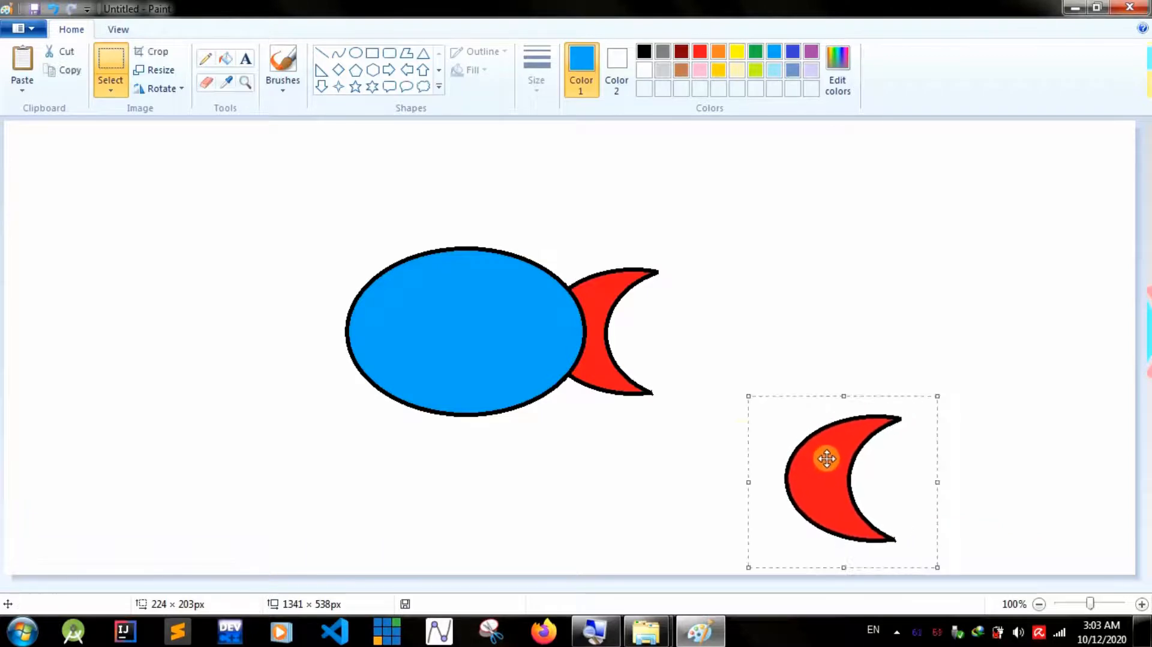
- Try placing the loose red crescent over the blue body's lower edge, and undo the move
{"action": "left_click_drag", "start_coordinate": [346, 240], "coordinate": [717, 445]}
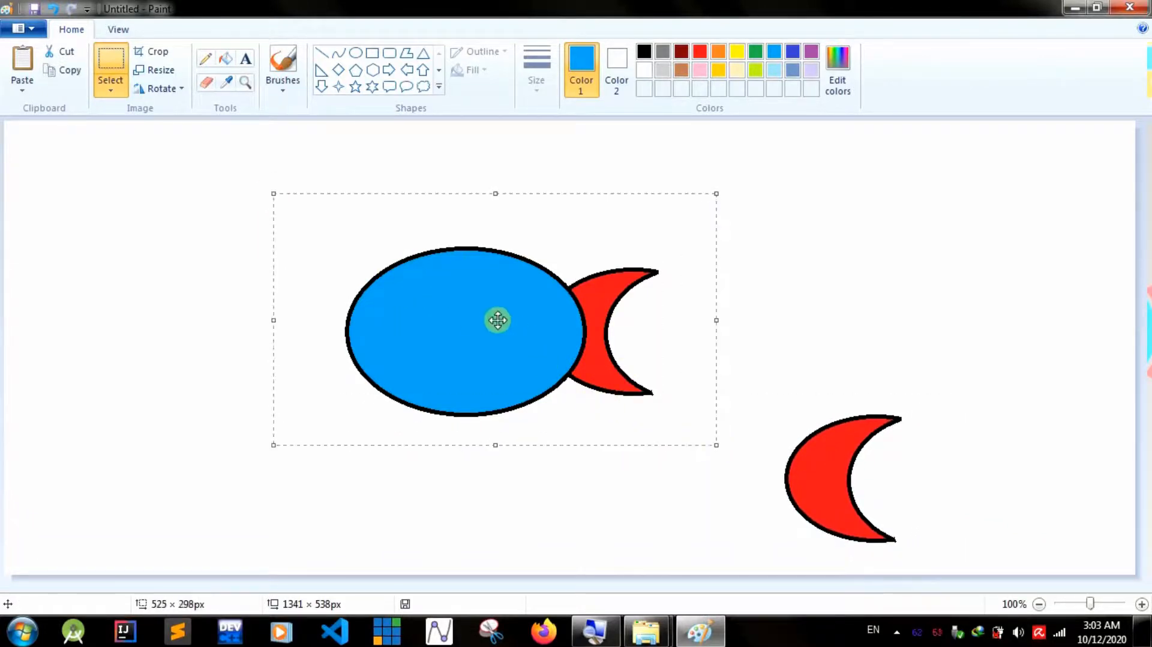
{"action": "left_click", "coordinate": [989, 329]}
{"action": "left_click_drag", "start_coordinate": [731, 379], "coordinate": [958, 564]}
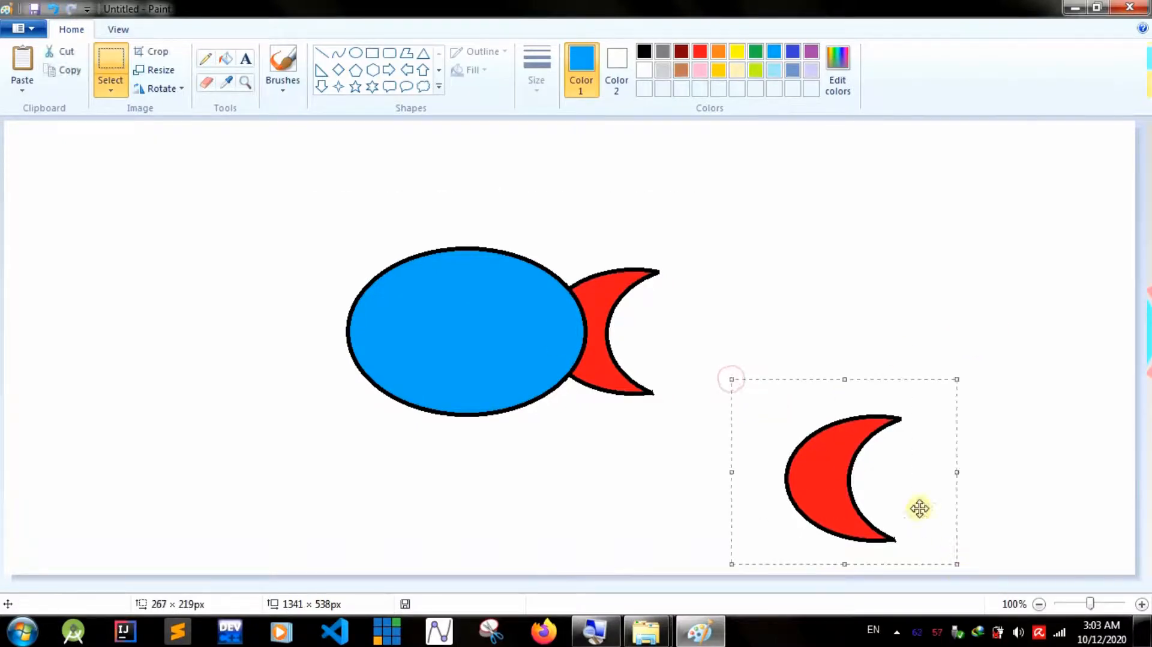
{"action": "left_click_drag", "start_coordinate": [882, 472], "coordinate": [517, 403]}
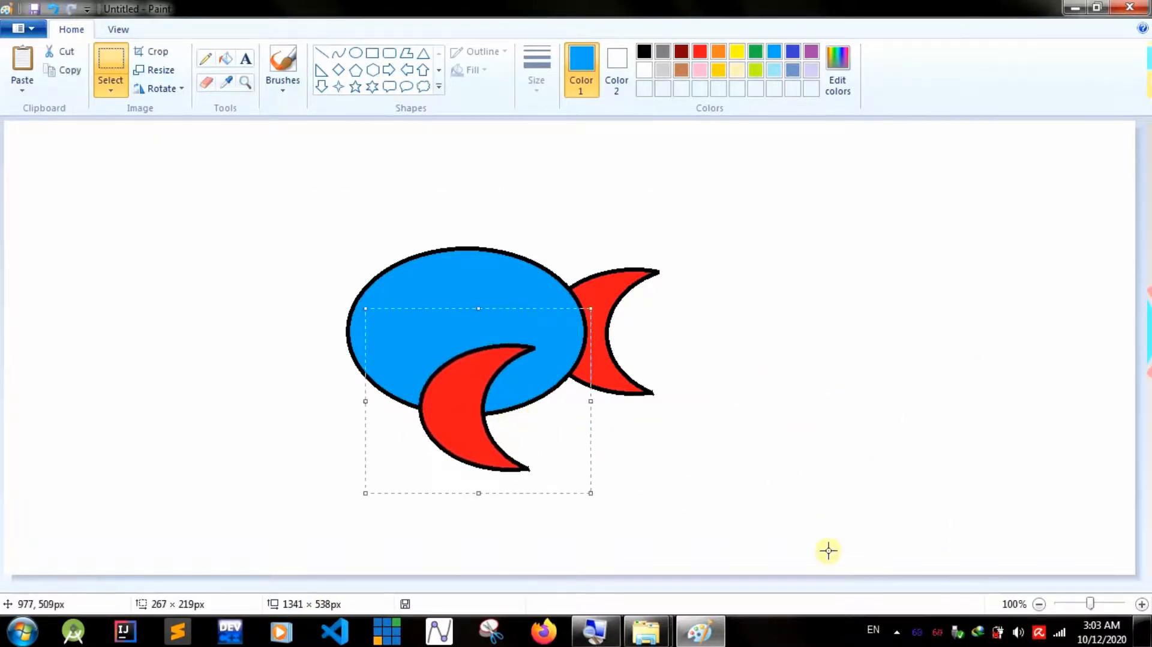
{"action": "left_click", "coordinate": [52, 9]}
- Move the blue body and tail down onto the loose crescent so that its lower tip sticks out as a bottom fin
{"action": "left_click_drag", "start_coordinate": [282, 200], "coordinate": [705, 456]}
{"action": "left_click_drag", "start_coordinate": [558, 367], "coordinate": [933, 461]}
{"action": "left_click", "coordinate": [414, 259]}
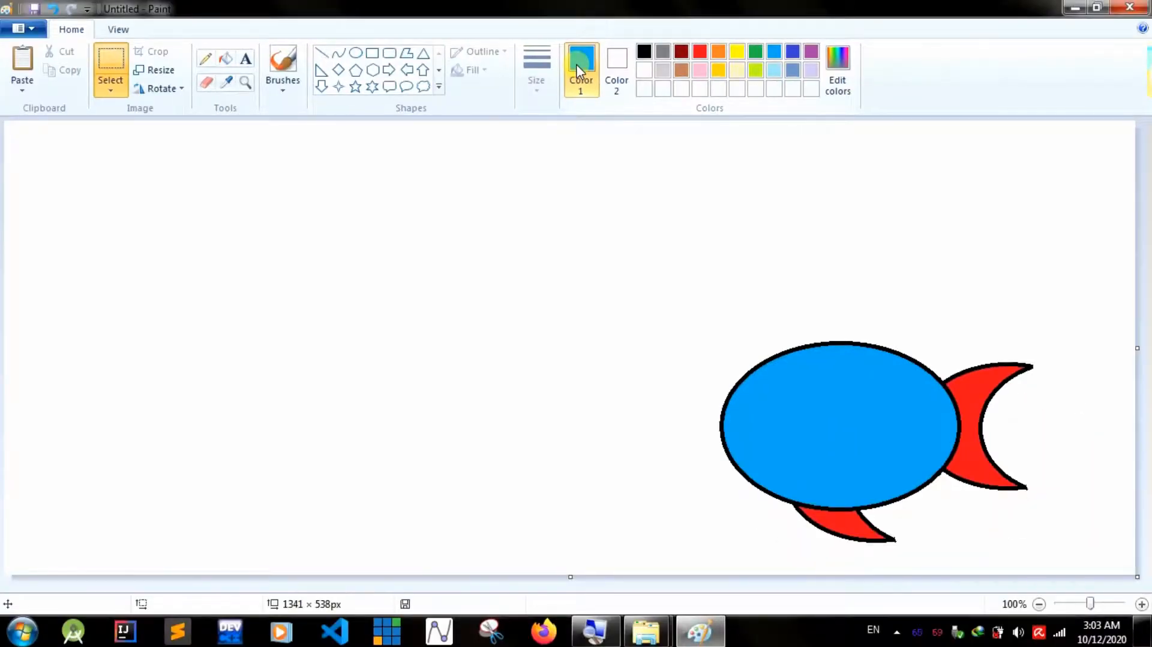
- Draw a black ellipse of about 240 × 177 px in the canvas's upper-left area
{"action": "left_click", "coordinate": [644, 53]}
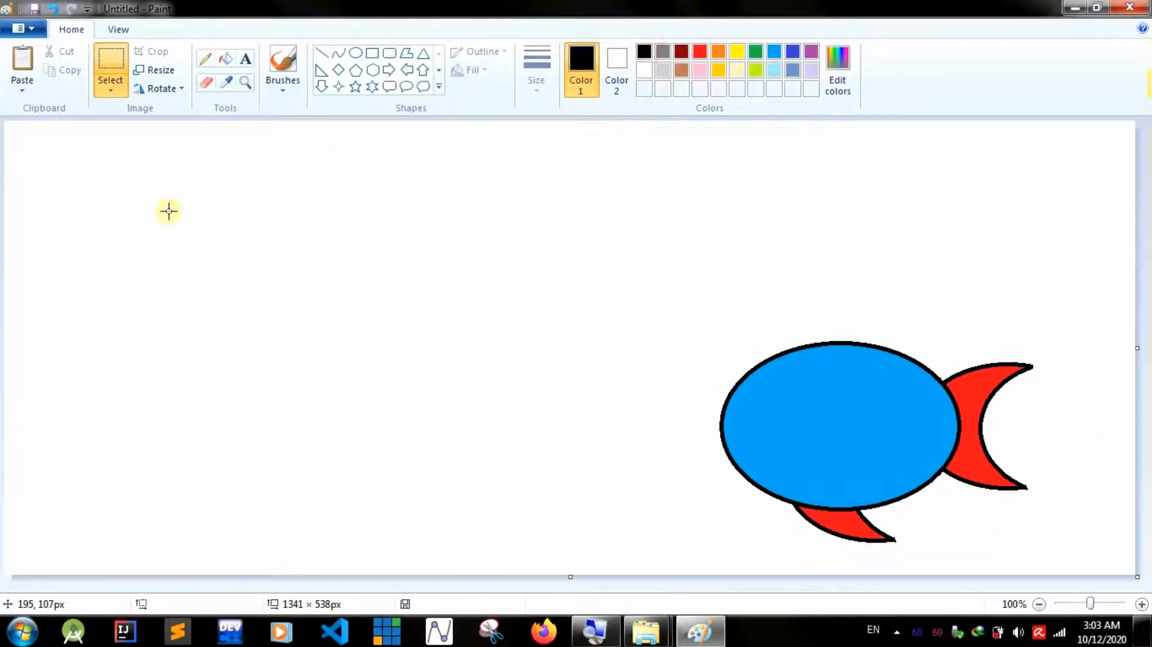
{"action": "left_click_drag", "start_coordinate": [179, 213], "coordinate": [235, 248]}
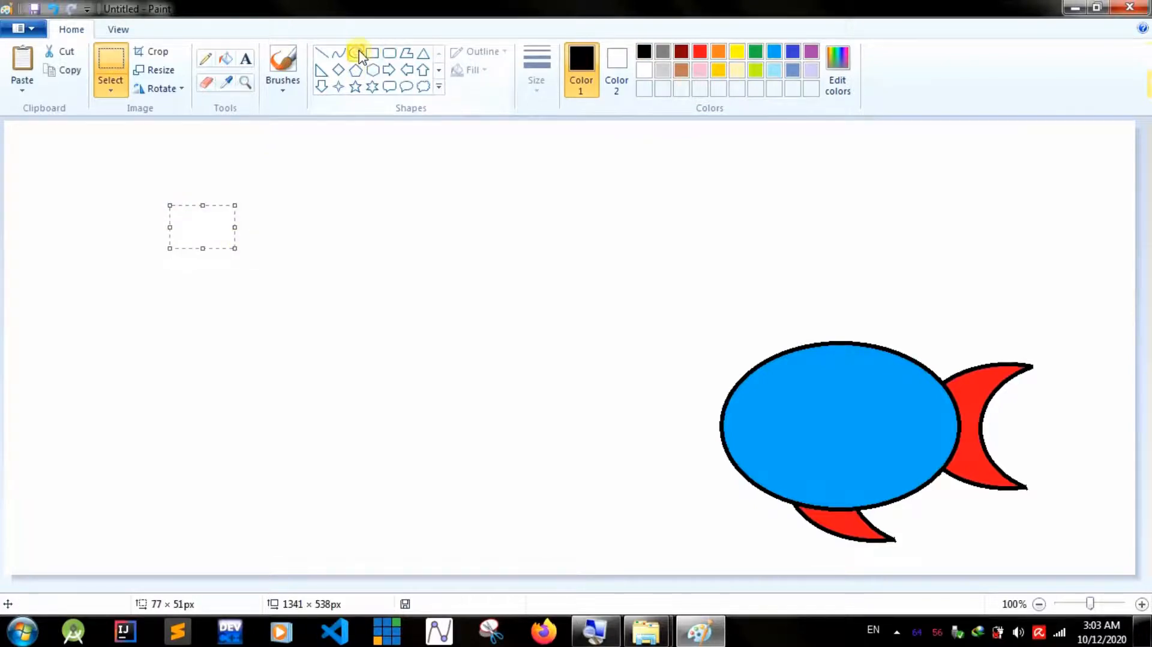
{"action": "left_click", "coordinate": [356, 53]}
{"action": "left_click_drag", "start_coordinate": [148, 189], "coordinate": [399, 358]}
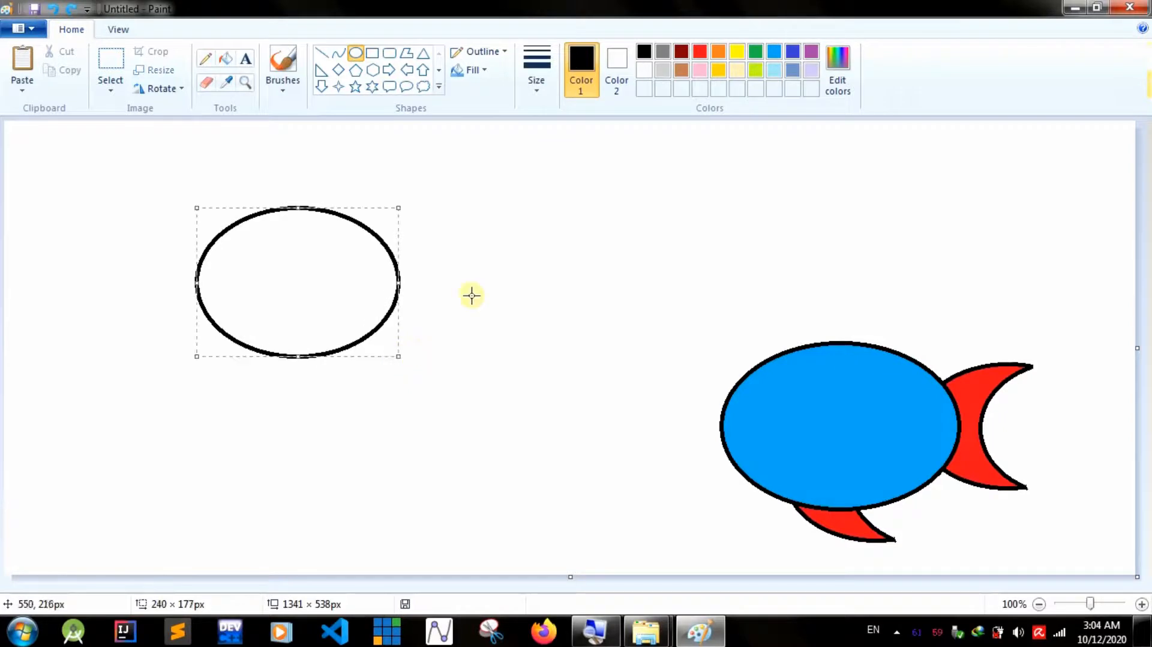
- Draw a tall ellipse overlapping the new ellipse's right part, resize it to about 154 × 265 px, and centre it vertically on that ellipse
{"action": "left_click_drag", "start_coordinate": [469, 160], "coordinate": [598, 317]}
{"action": "left_click_drag", "start_coordinate": [542, 222], "coordinate": [394, 266]}
{"action": "left_click_drag", "start_coordinate": [383, 211], "coordinate": [384, 186]}
{"action": "left_click_drag", "start_coordinate": [388, 362], "coordinate": [398, 331]}
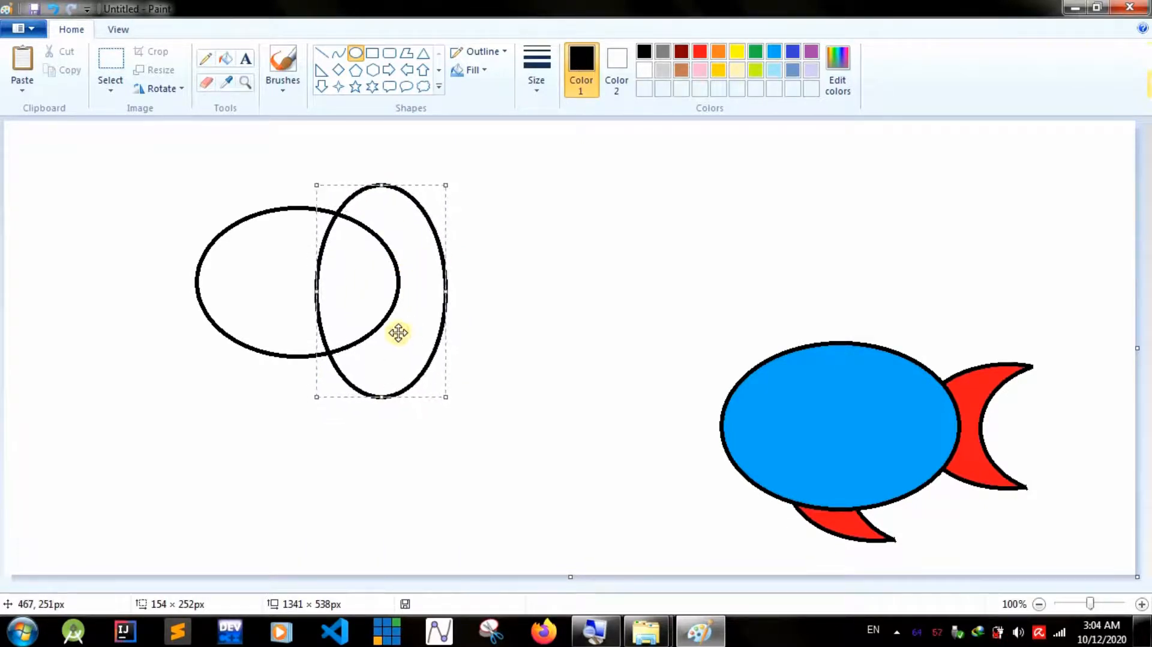
{"action": "left_click_drag", "start_coordinate": [381, 182], "coordinate": [382, 175]}
{"action": "mouse_move", "coordinate": [388, 228]}
{"action": "left_mouse_down"}
{"action": "mouse_move", "coordinate": [400, 221]}
{"action": "mouse_move", "coordinate": [331, 220]}
{"action": "mouse_move", "coordinate": [402, 224]}
{"action": "left_mouse_up"}
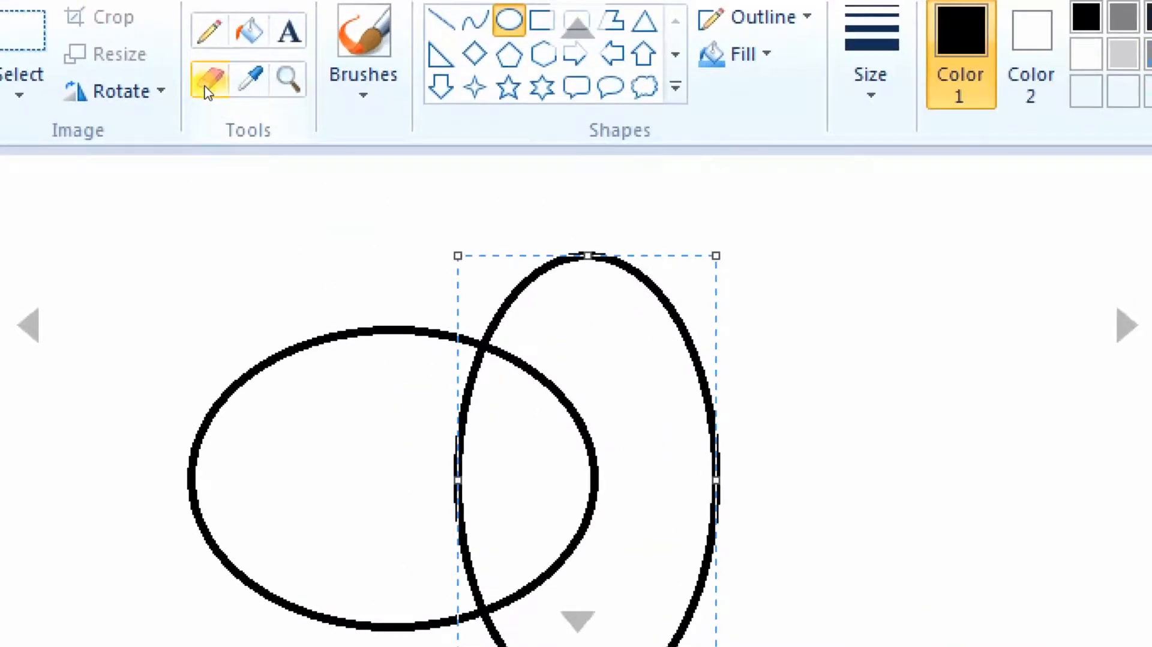
- Erase the tall ellipse's outer arc and the wide ellipse's right arc at 200% magnification, and return to 100%
{"action": "left_click", "coordinate": [207, 90]}
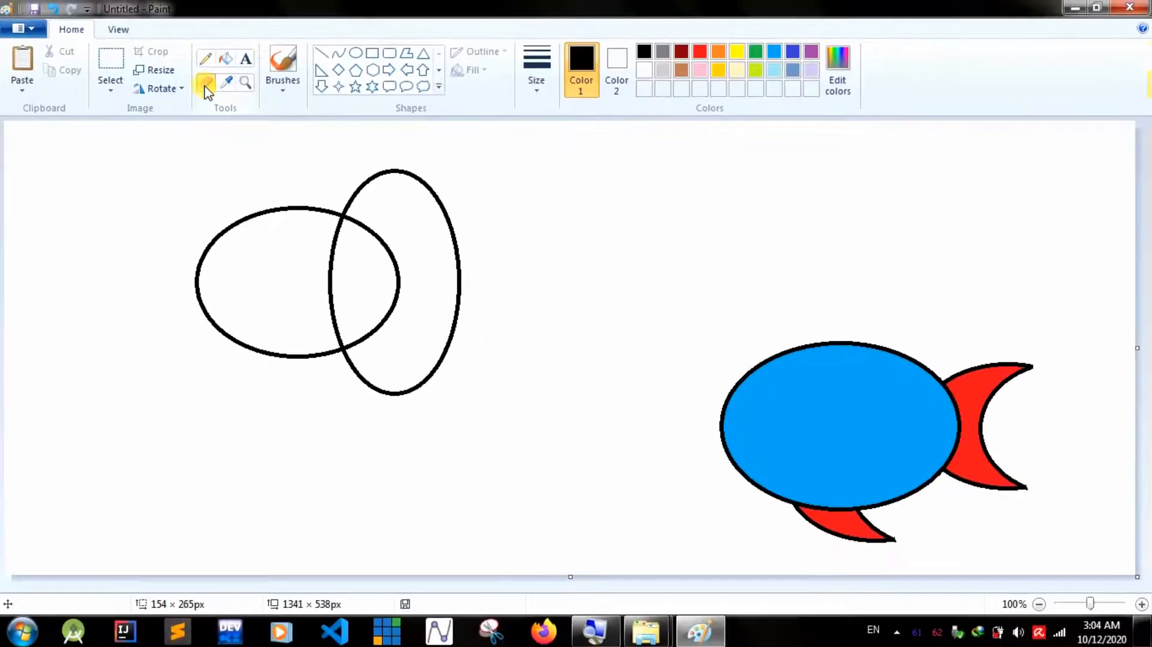
{"action": "left_click", "coordinate": [1143, 604]}
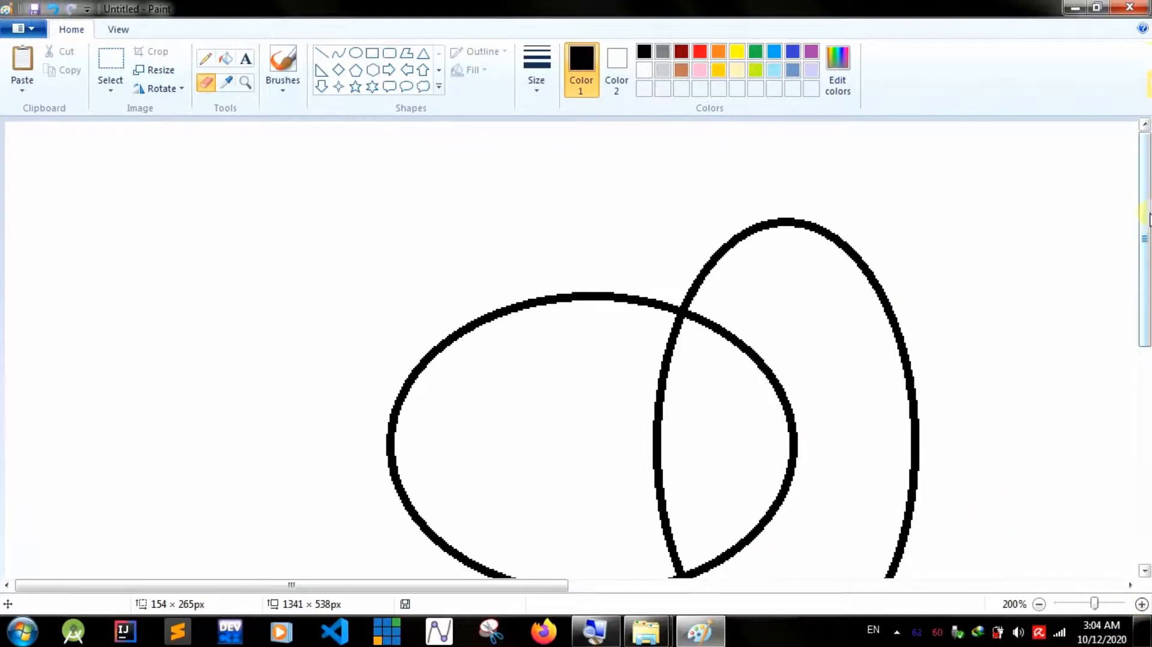
{"action": "left_click_drag", "start_coordinate": [1147, 217], "coordinate": [1147, 259]}
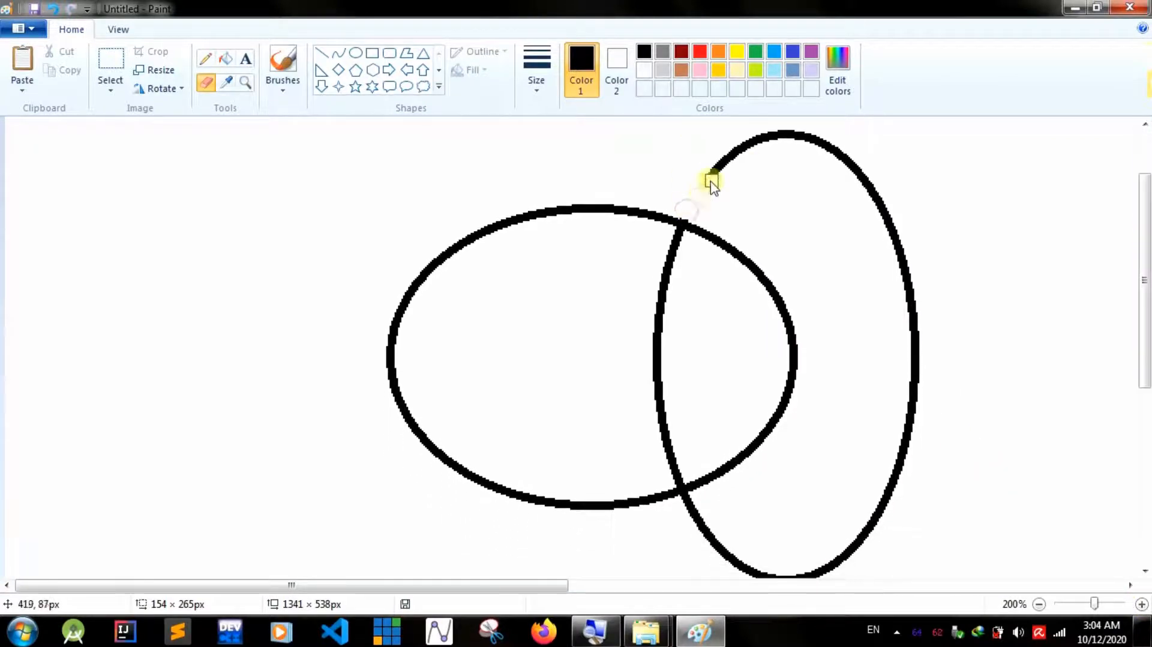
{"action": "left_click_drag", "start_coordinate": [711, 181], "coordinate": [703, 229]}
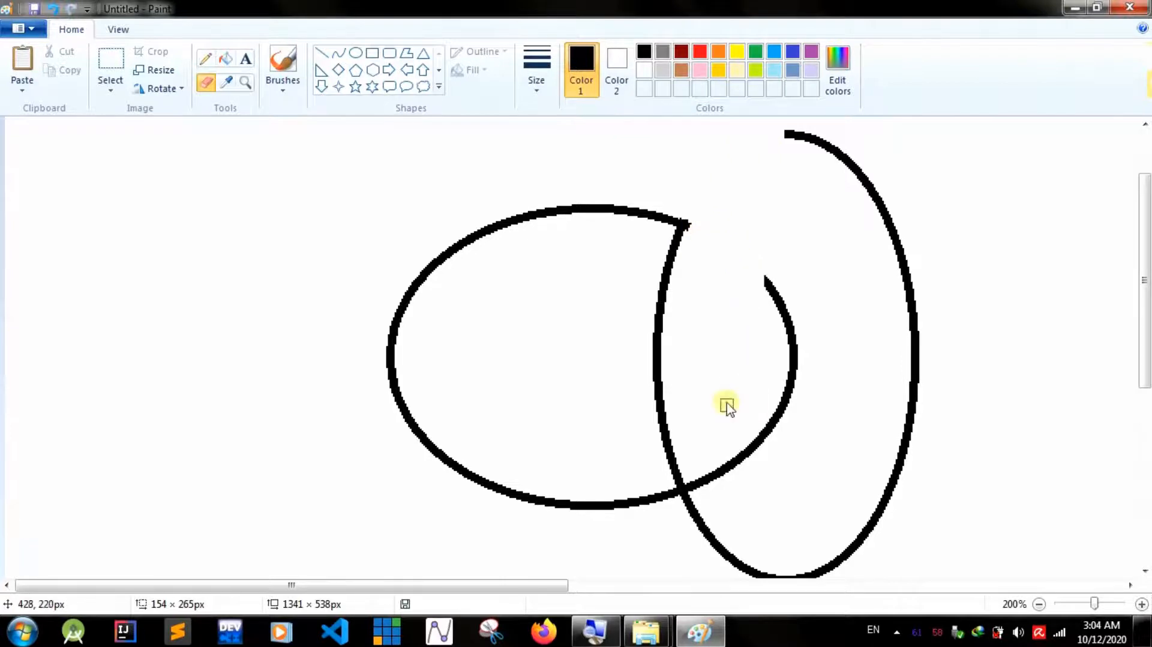
{"action": "mouse_move", "coordinate": [696, 487]}
{"action": "left_mouse_down"}
{"action": "mouse_move", "coordinate": [781, 375]}
{"action": "mouse_move", "coordinate": [694, 526]}
{"action": "mouse_move", "coordinate": [789, 516]}
{"action": "mouse_move", "coordinate": [906, 399]}
{"action": "mouse_move", "coordinate": [910, 249]}
{"action": "mouse_move", "coordinate": [884, 295]}
{"action": "mouse_move", "coordinate": [803, 228]}
{"action": "left_mouse_up"}
{"action": "left_click", "coordinate": [1039, 604]}
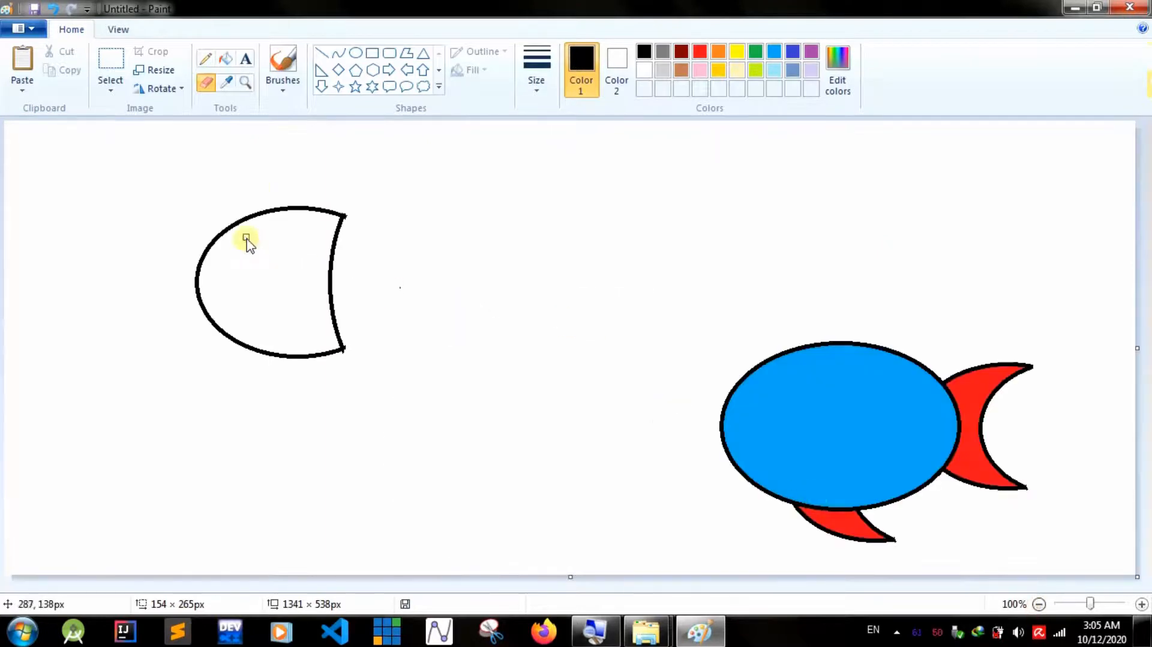
- Fill the cut ellipse with green and move it up toward the upper middle of the canvas
{"action": "left_click", "coordinate": [226, 58]}
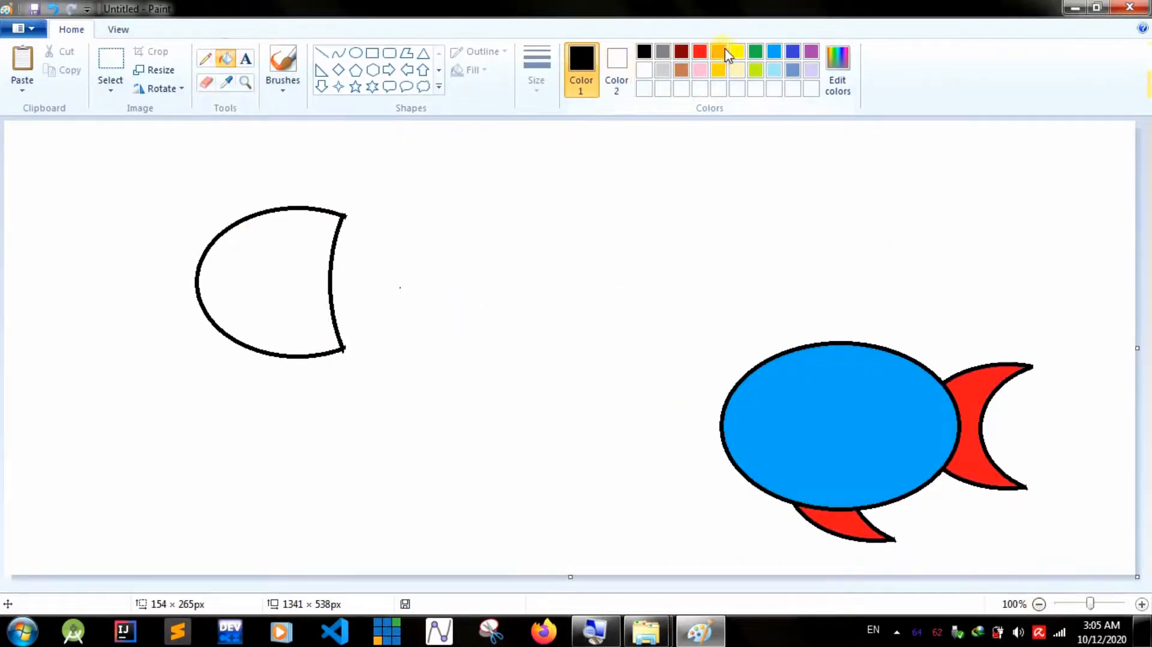
{"action": "left_click", "coordinate": [755, 52]}
{"action": "left_click", "coordinate": [310, 274]}
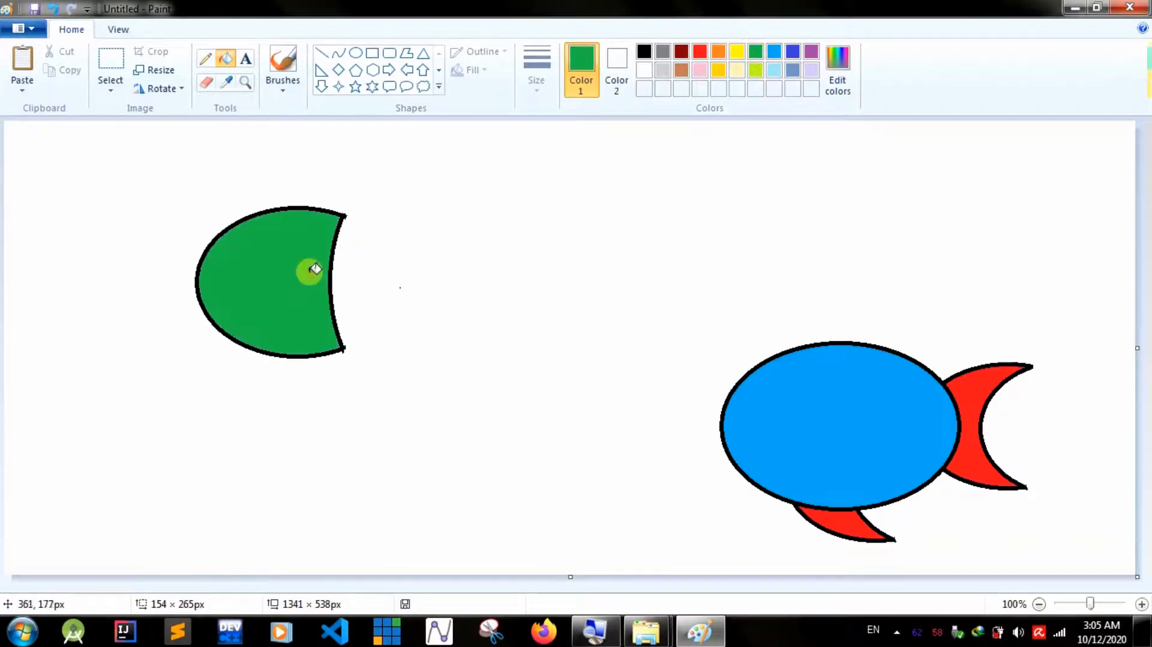
{"action": "left_click", "coordinate": [110, 58]}
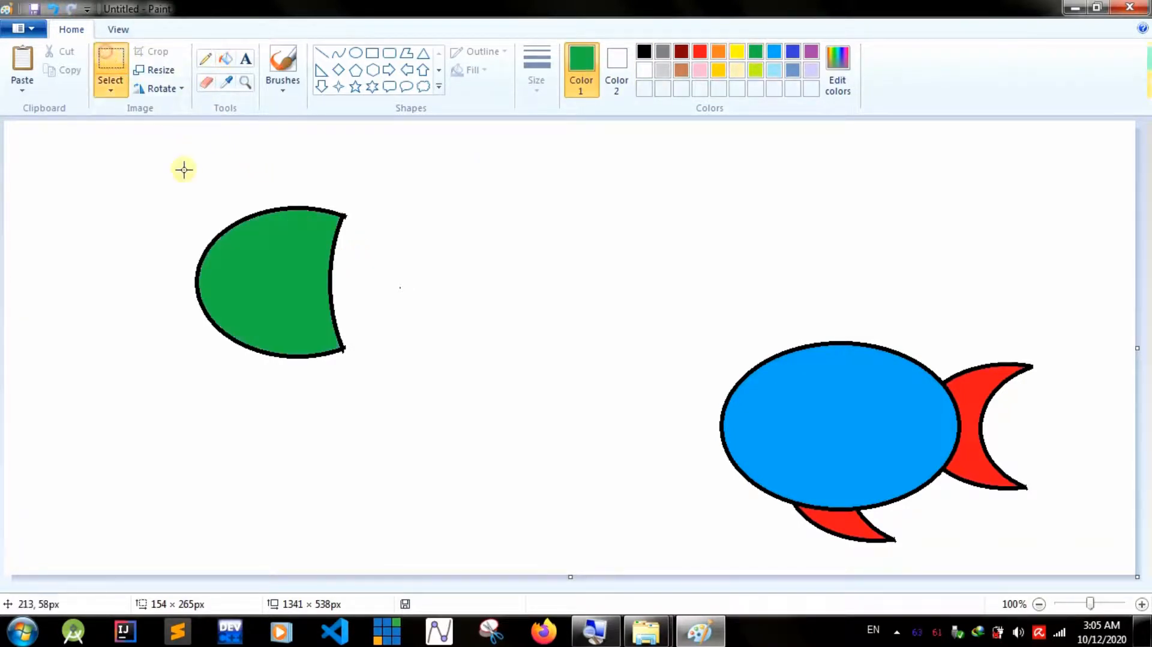
{"action": "left_click_drag", "start_coordinate": [168, 187], "coordinate": [386, 398]}
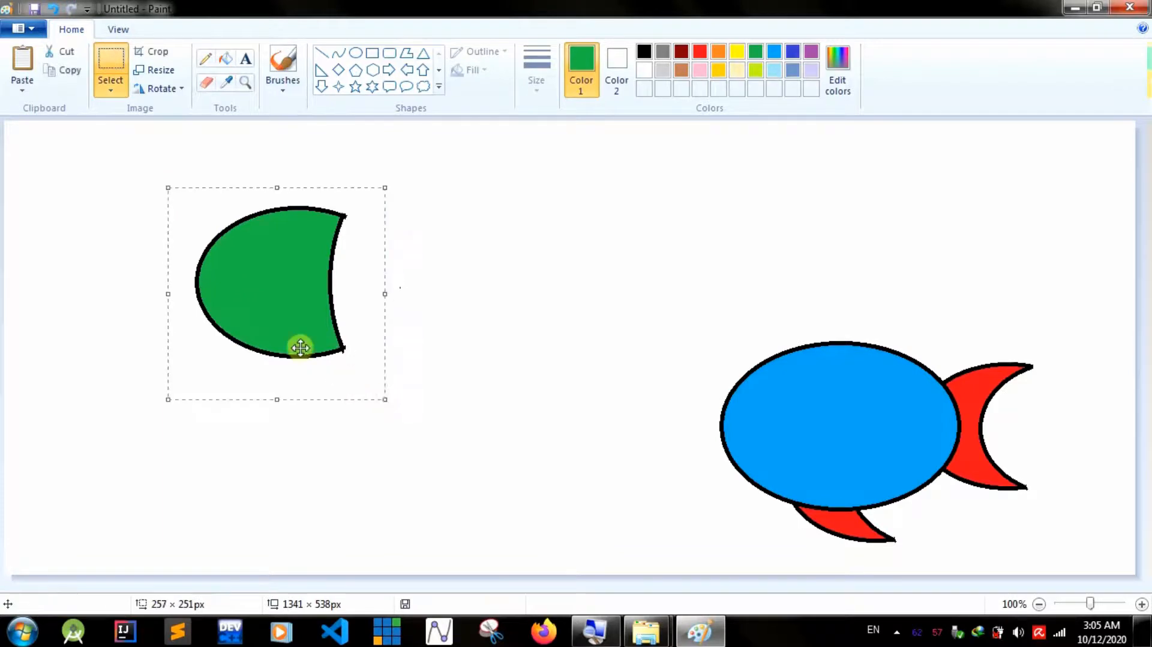
{"action": "left_click_drag", "start_coordinate": [283, 322], "coordinate": [482, 252]}
- Try to place the fish over the green shape as a top fin, and move the fish back to the canvas's lower-right area
{"action": "left_click", "coordinate": [688, 284]}
{"action": "left_click_drag", "start_coordinate": [688, 284], "coordinate": [1026, 544]}
{"action": "left_click_drag", "start_coordinate": [1088, 576], "coordinate": [1089, 576]}
{"action": "mouse_move", "coordinate": [997, 485]}
{"action": "left_mouse_down"}
{"action": "mouse_move", "coordinate": [791, 444]}
{"action": "mouse_move", "coordinate": [668, 390]}
{"action": "mouse_move", "coordinate": [619, 317]}
{"action": "mouse_move", "coordinate": [613, 347]}
{"action": "mouse_move", "coordinate": [618, 319]}
{"action": "left_mouse_up"}
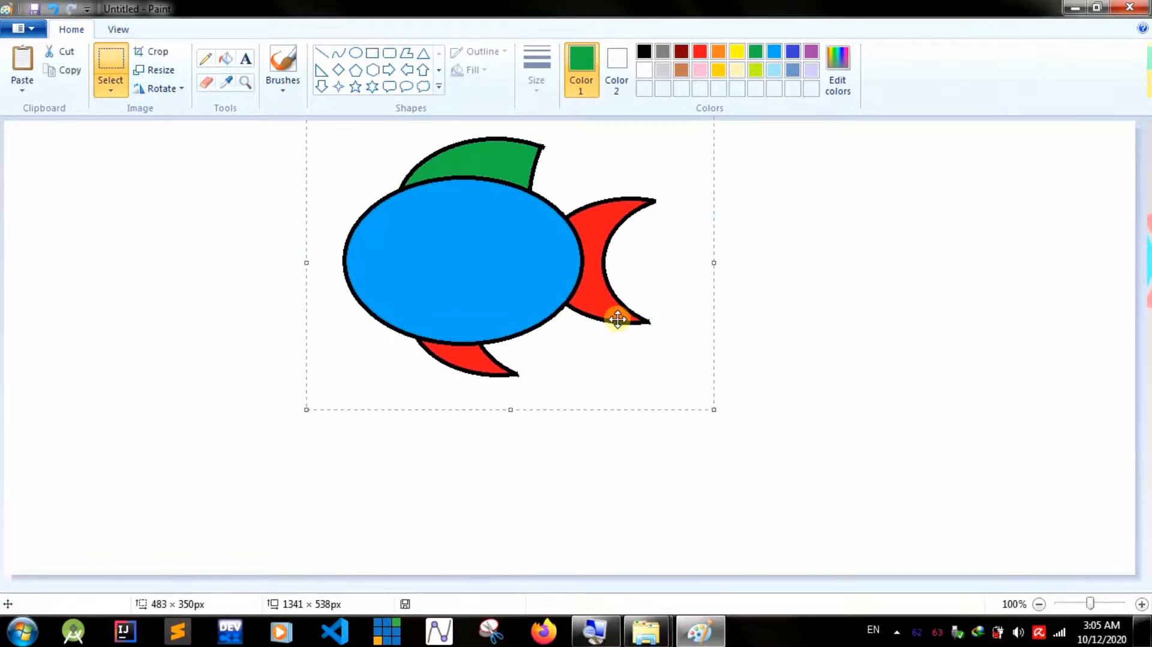
{"action": "left_click_drag", "start_coordinate": [544, 298], "coordinate": [890, 462]}
- Move the green shape slightly lower and place the fish over it so that its upper part sticks out as the top fin
{"action": "left_click_drag", "start_coordinate": [370, 125], "coordinate": [586, 307]}
{"action": "mouse_move", "coordinate": [494, 212]}
{"action": "left_mouse_down"}
{"action": "mouse_move", "coordinate": [789, 316]}
{"action": "mouse_move", "coordinate": [828, 372]}
{"action": "mouse_move", "coordinate": [529, 229]}
{"action": "mouse_move", "coordinate": [480, 226]}
{"action": "left_mouse_up"}
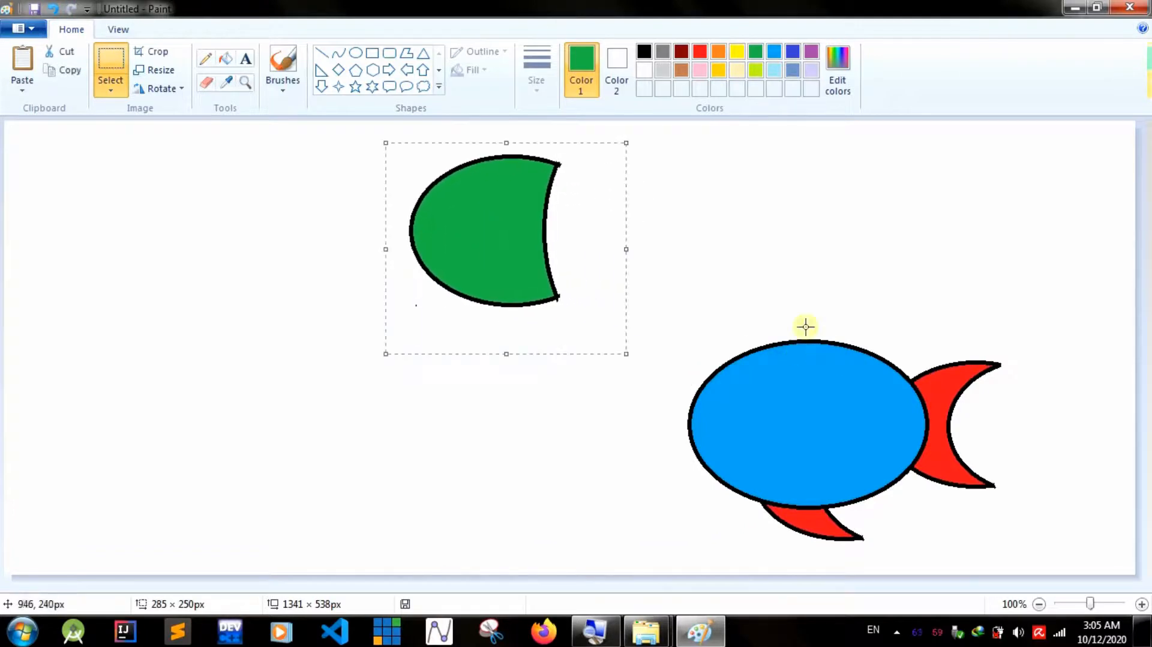
{"action": "left_click_drag", "start_coordinate": [646, 274], "coordinate": [1057, 572]}
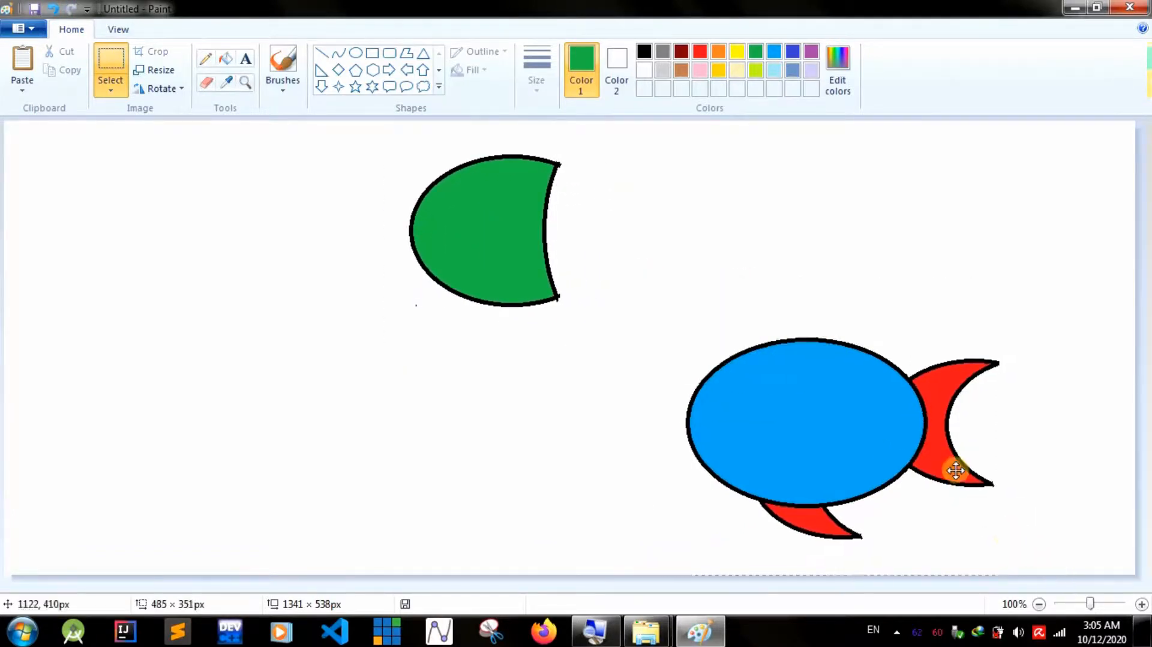
{"action": "left_click_drag", "start_coordinate": [956, 471], "coordinate": [627, 323]}
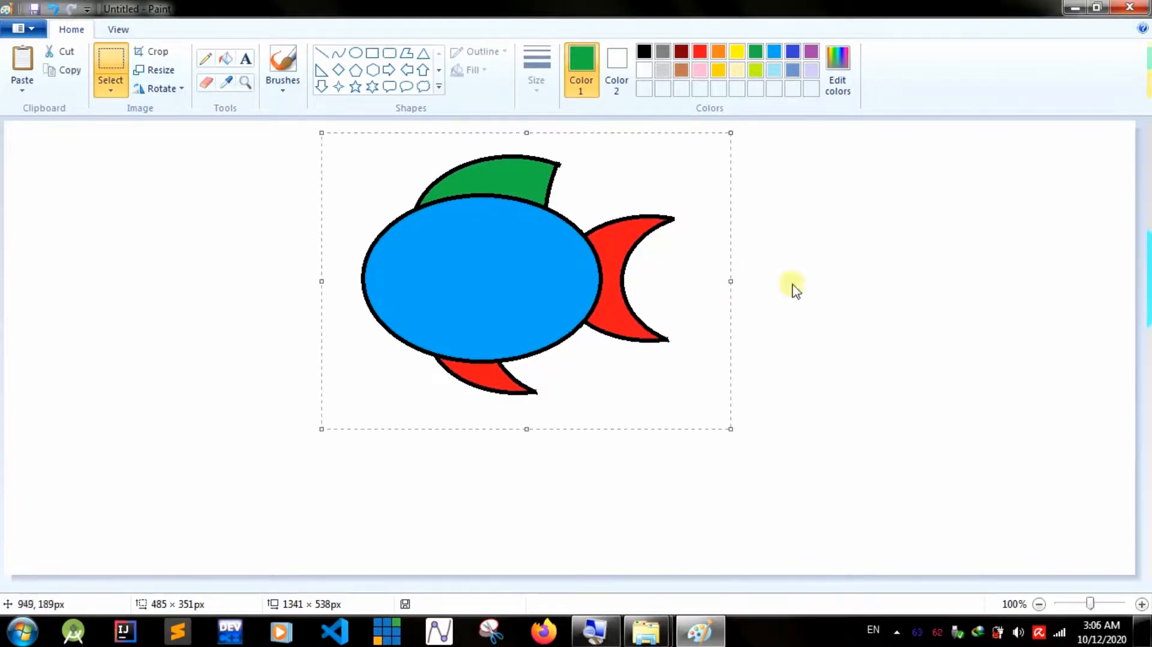
{"action": "left_click", "coordinate": [825, 271]}
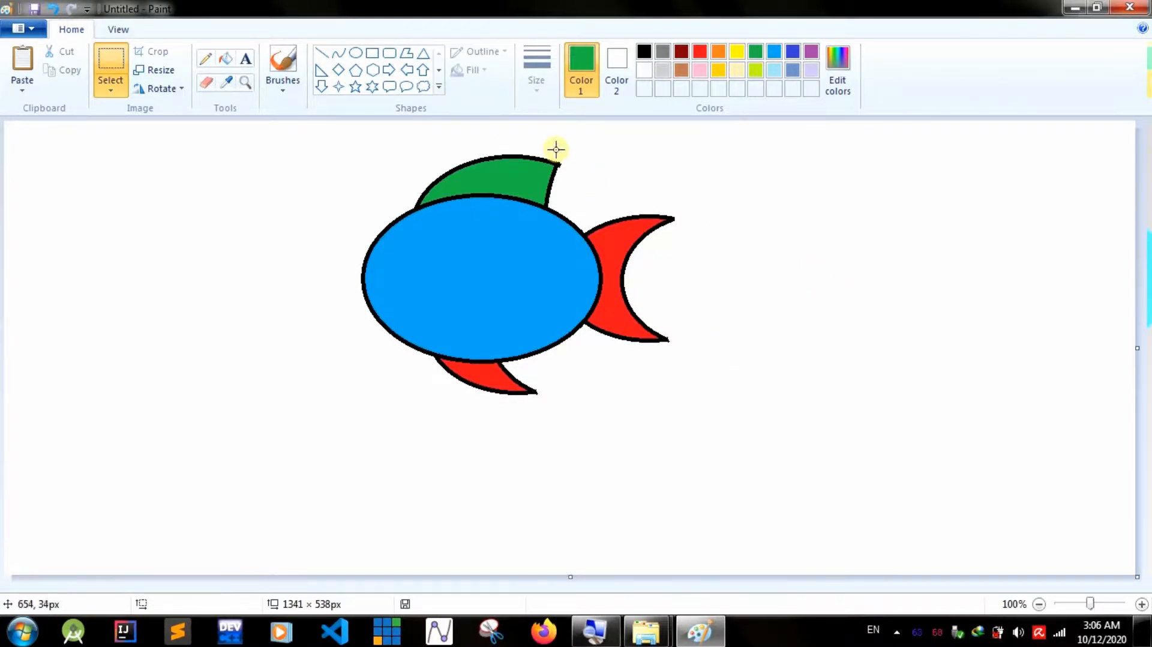
- Paint a black curved gill line across the front of the body and a smiling mouth on the head with the brush
{"action": "left_click", "coordinate": [285, 60]}
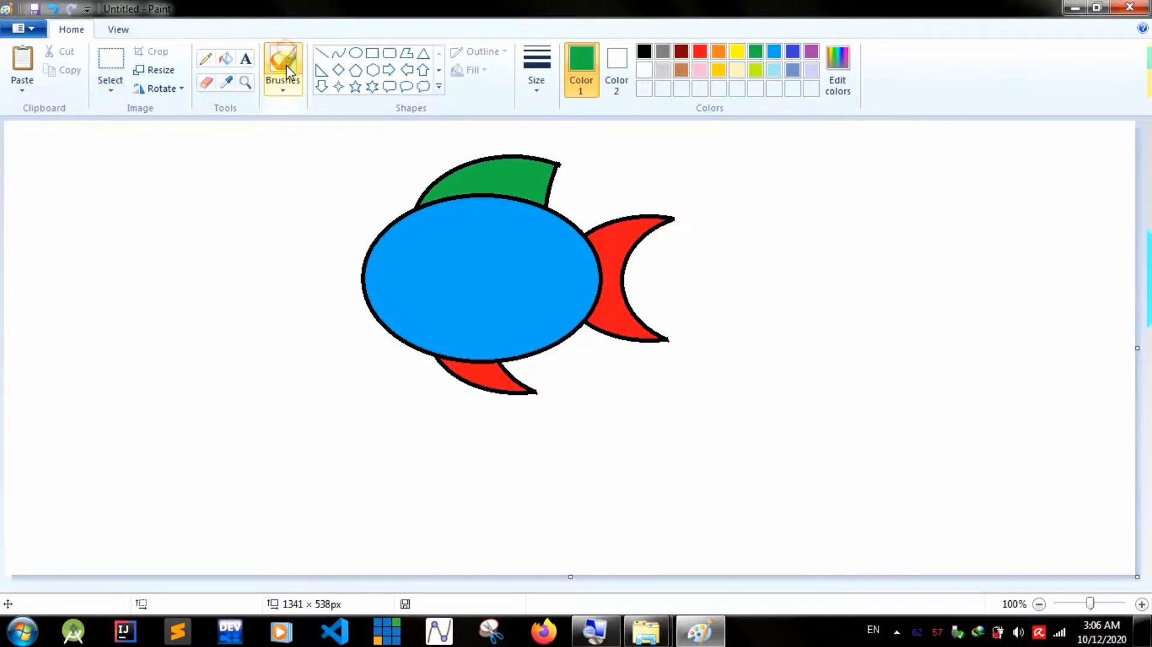
{"action": "left_click", "coordinate": [644, 52]}
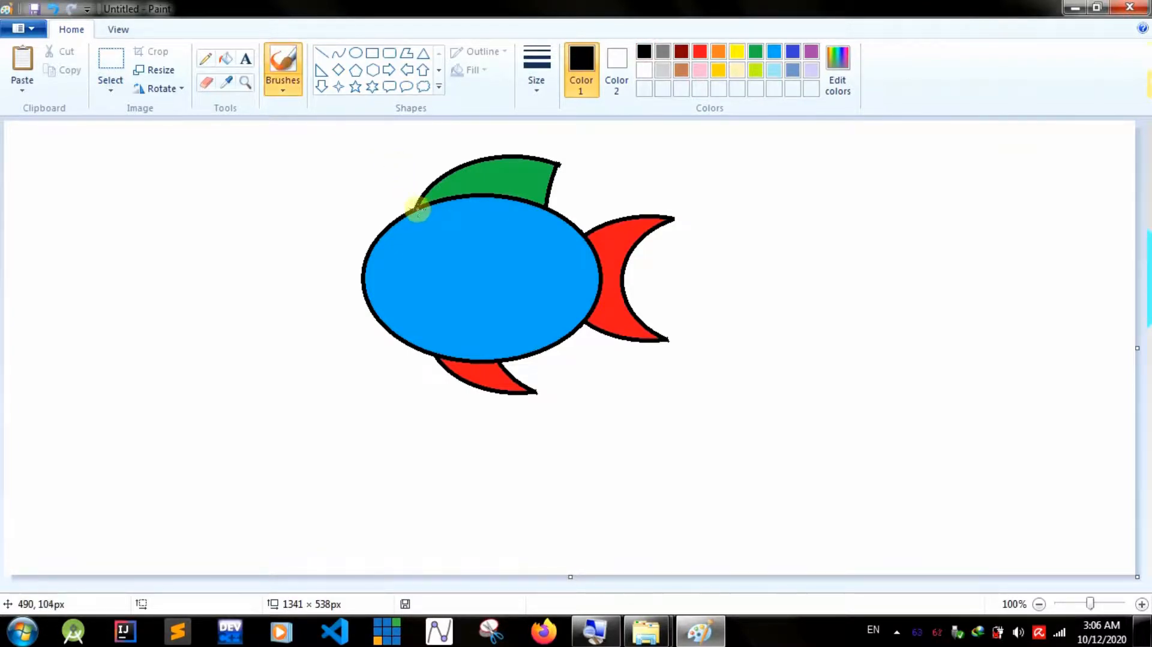
{"action": "left_click_drag", "start_coordinate": [420, 210], "coordinate": [430, 340]}
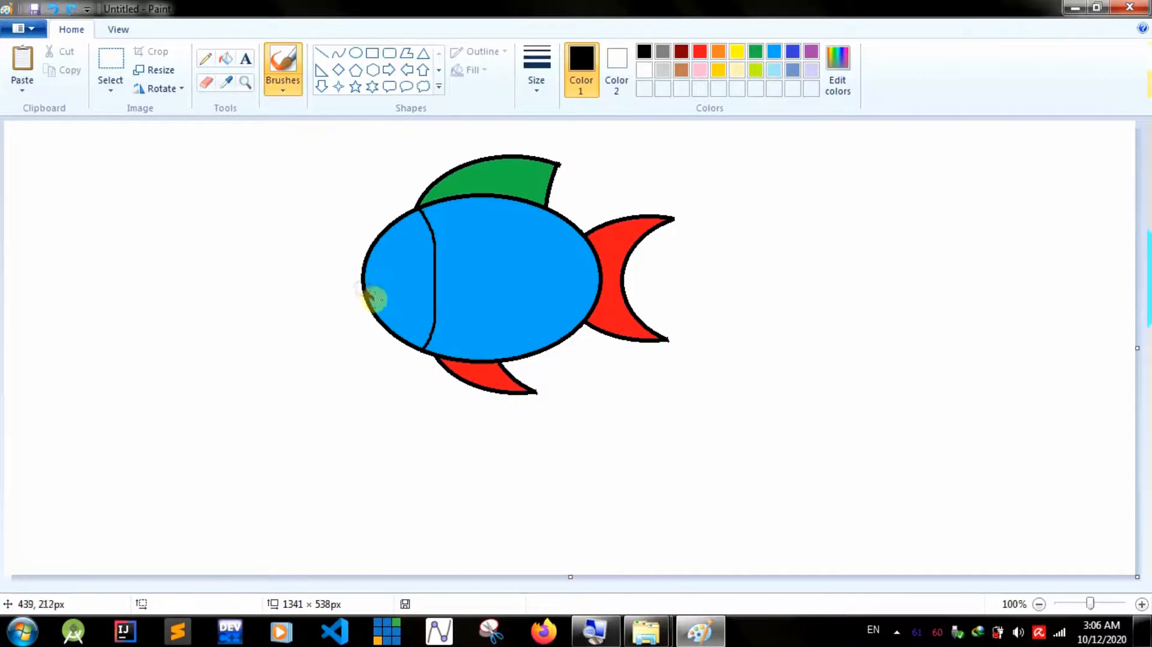
{"action": "mouse_move", "coordinate": [367, 295]}
{"action": "left_mouse_down"}
{"action": "mouse_move", "coordinate": [411, 306]}
{"action": "mouse_move", "coordinate": [415, 294]}
{"action": "left_mouse_up"}
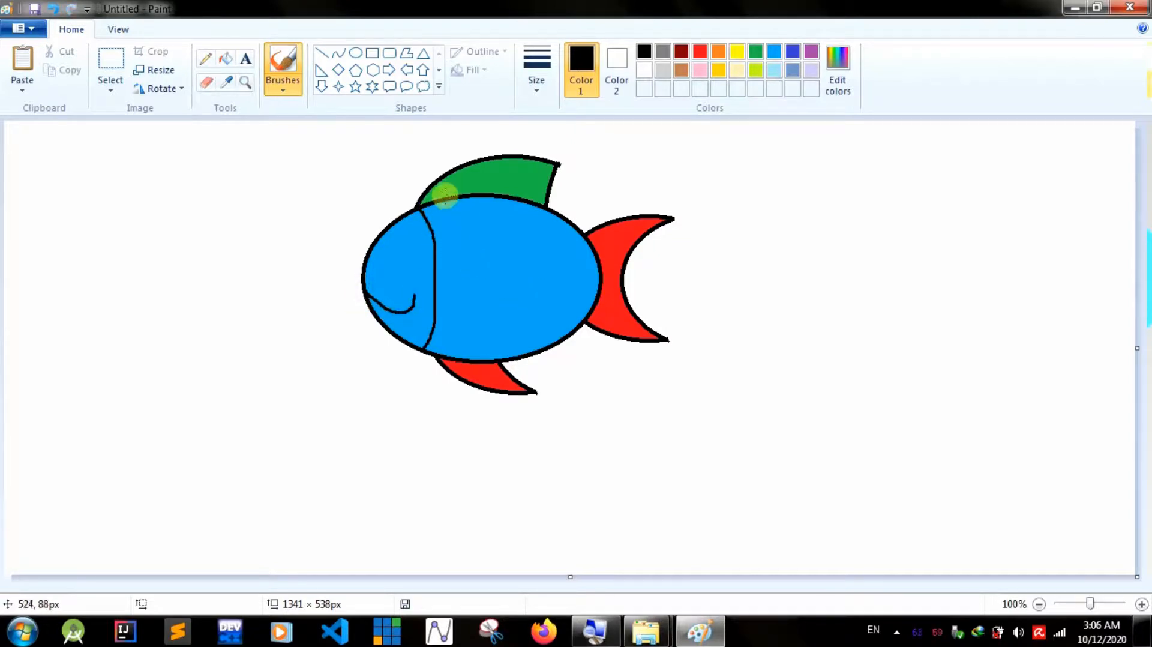
- Draw two black circles on the blank area behind the tail, about 39 × 37 px and about 16 × 17 px
{"action": "left_click", "coordinate": [356, 53]}
{"action": "mouse_move", "coordinate": [379, 245]}
{"action": "left_mouse_down"}
{"action": "mouse_move", "coordinate": [399, 265]}
{"action": "mouse_move", "coordinate": [397, 255]}
{"action": "left_mouse_up"}
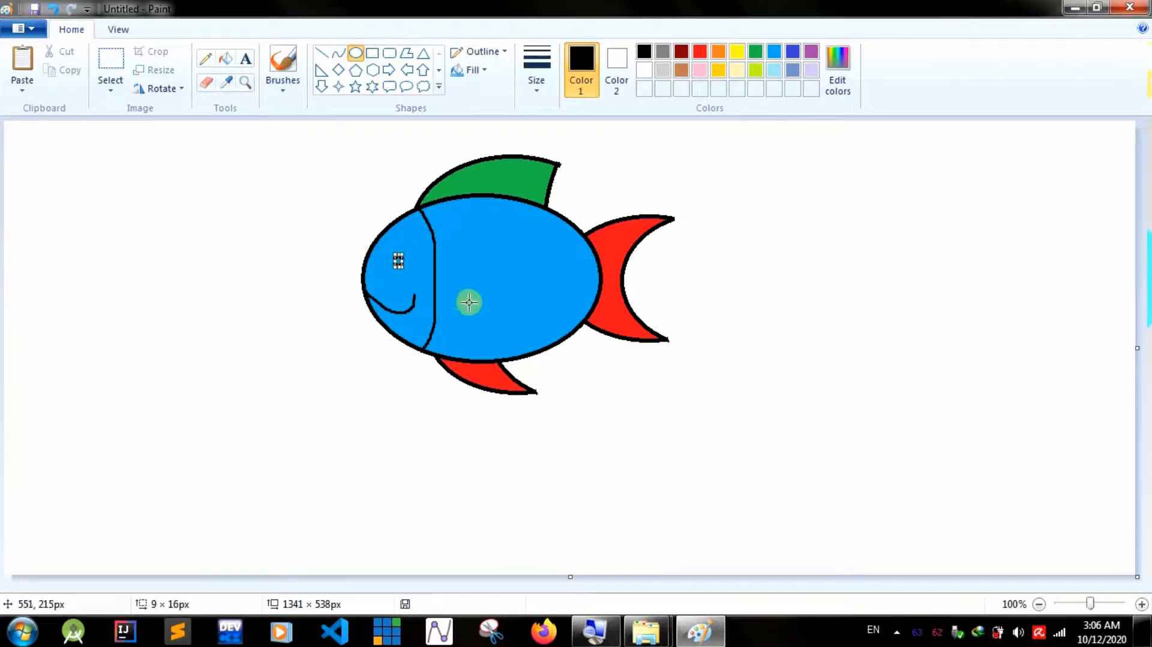
{"action": "key", "text": "ctrl+z"}
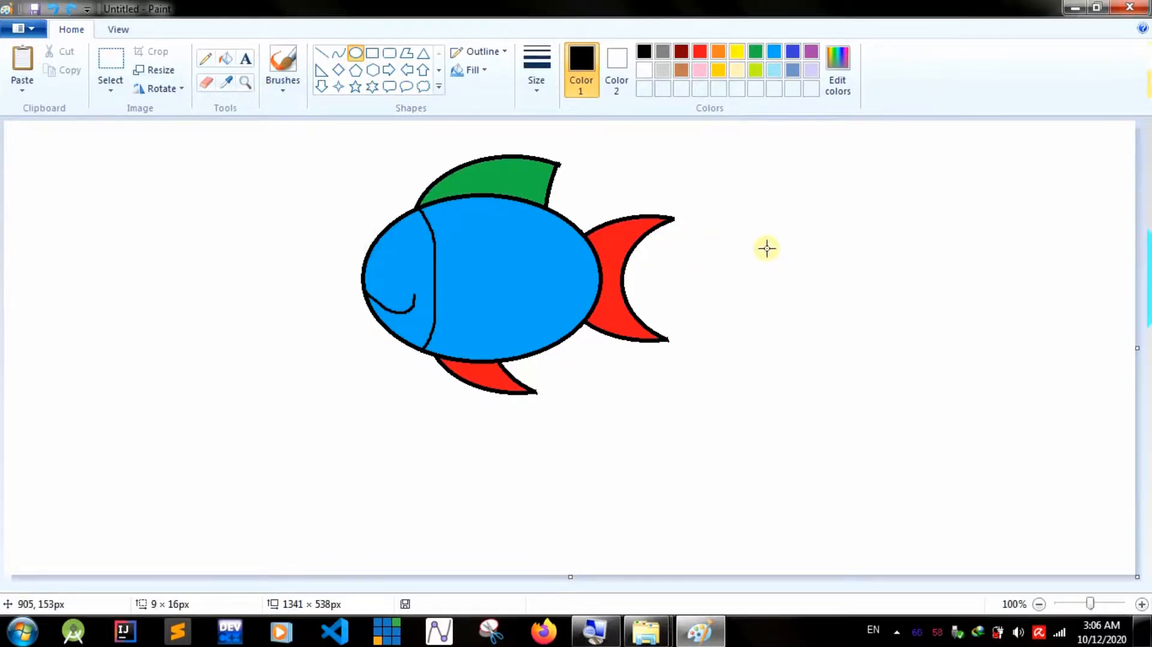
{"action": "left_click_drag", "start_coordinate": [768, 243], "coordinate": [798, 271]}
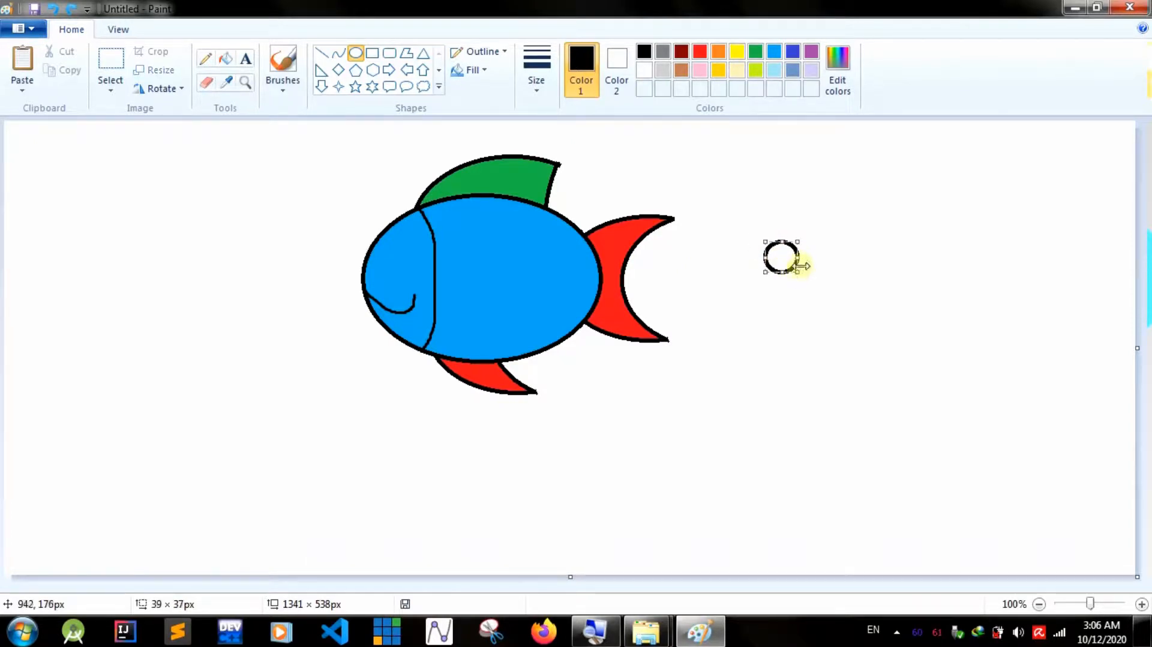
{"action": "left_click", "coordinate": [830, 255]}
{"action": "left_click_drag", "start_coordinate": [838, 258], "coordinate": [843, 264]}
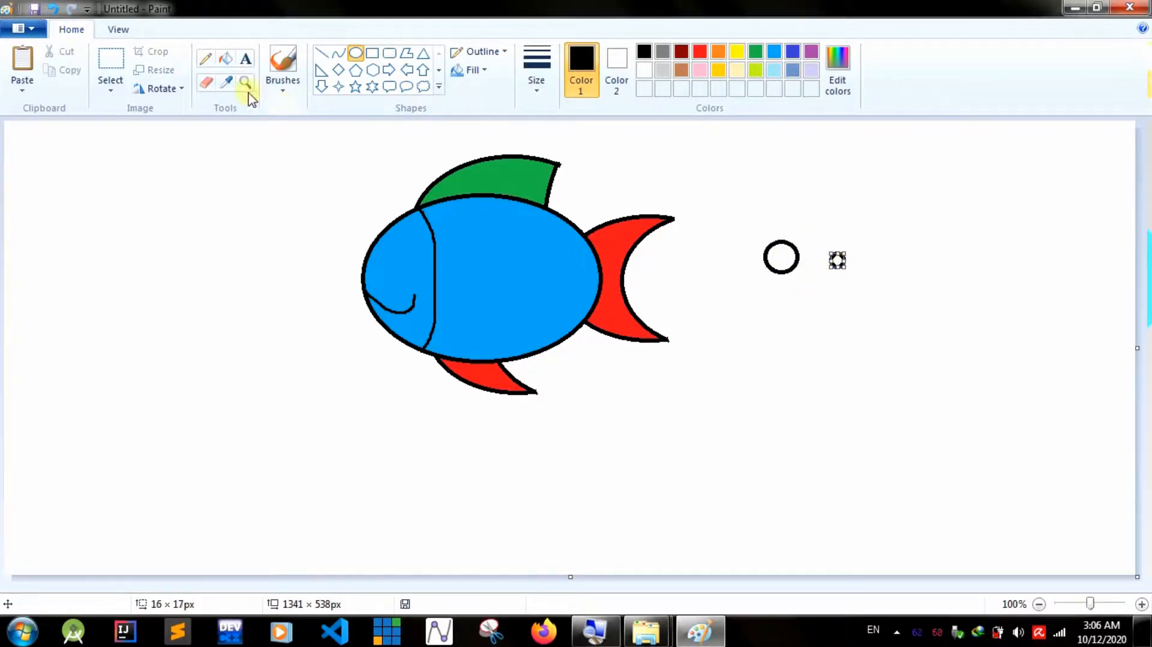
- Move the larger circle onto the fish's head above the mouth and the smaller circle inside it, forming the eye and pupil
{"action": "left_click", "coordinate": [101, 58]}
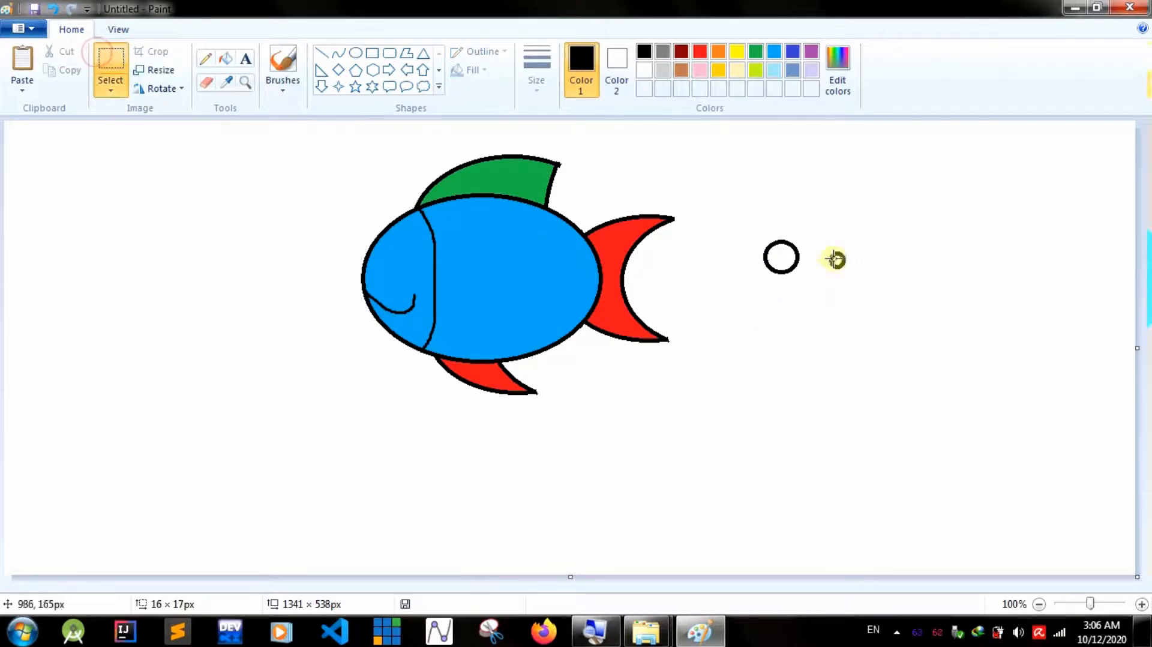
{"action": "left_click_drag", "start_coordinate": [805, 238], "coordinate": [872, 283]}
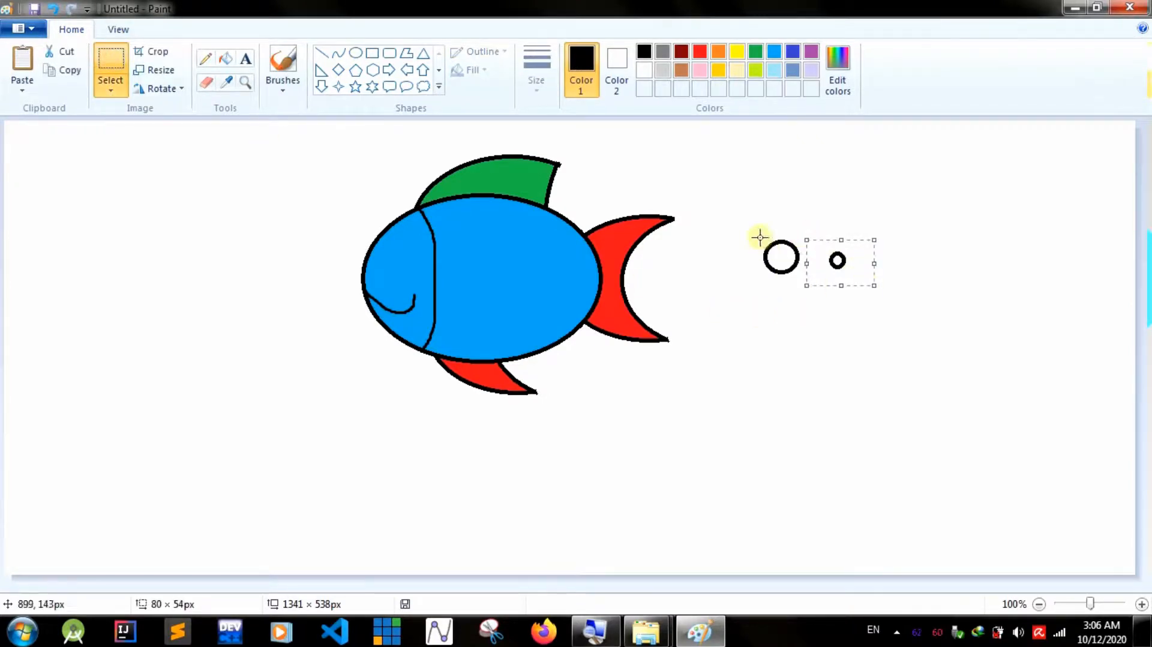
{"action": "left_click_drag", "start_coordinate": [746, 214], "coordinate": [807, 292]}
{"action": "left_click_drag", "start_coordinate": [790, 271], "coordinate": [409, 267]}
{"action": "left_click_drag", "start_coordinate": [812, 232], "coordinate": [882, 293]}
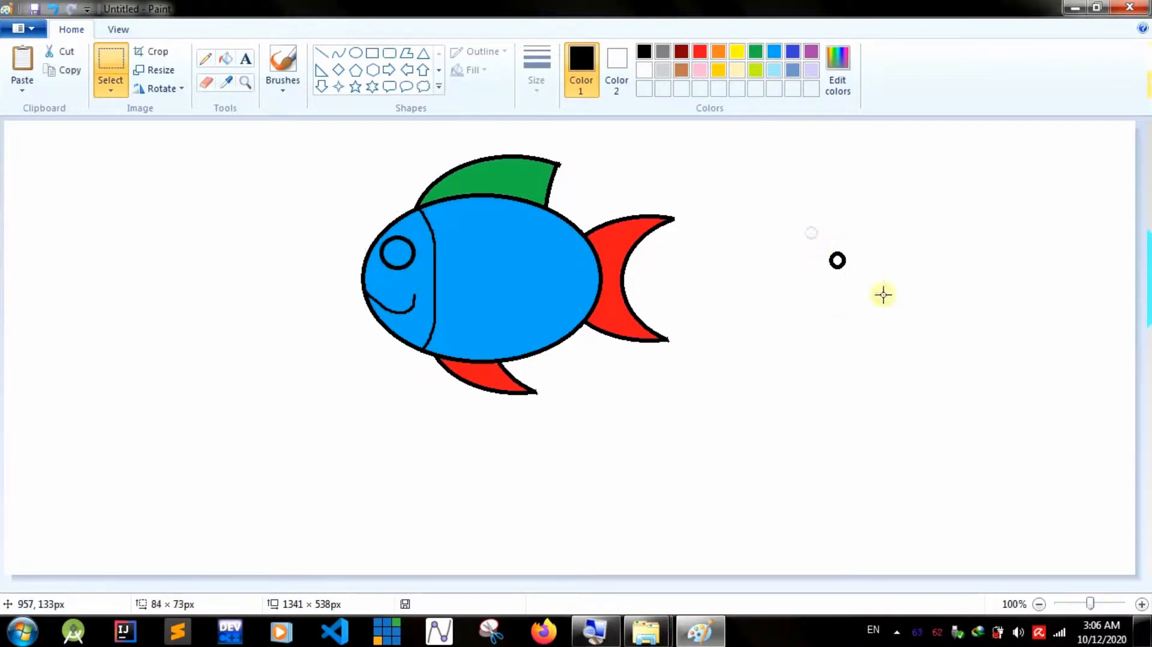
{"action": "left_click_drag", "start_coordinate": [836, 261], "coordinate": [413, 257]}
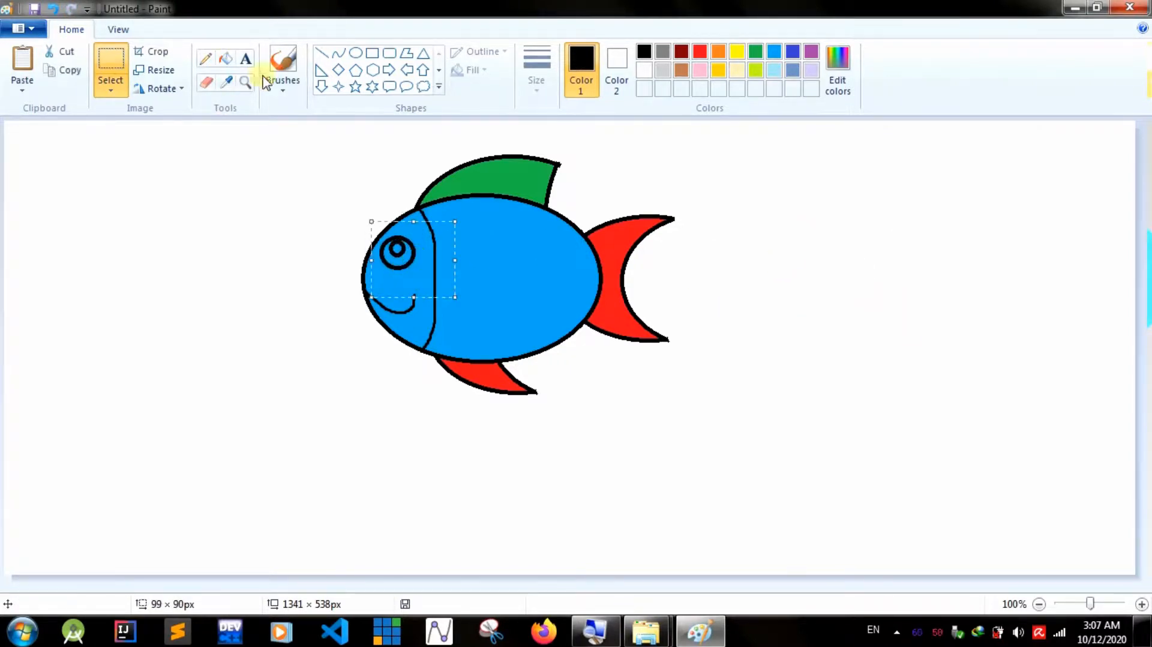
- Fill the eye's outer ring with white and the pupil with black
{"action": "left_click", "coordinate": [225, 59]}
{"action": "left_click", "coordinate": [644, 69]}
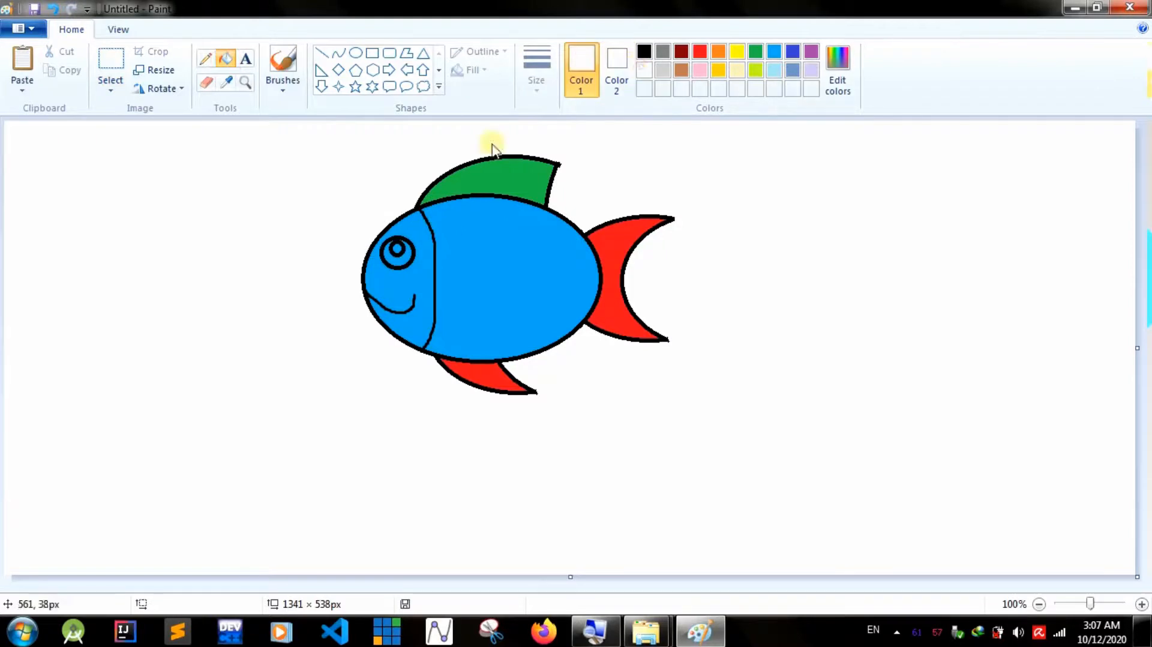
{"action": "left_click", "coordinate": [410, 257]}
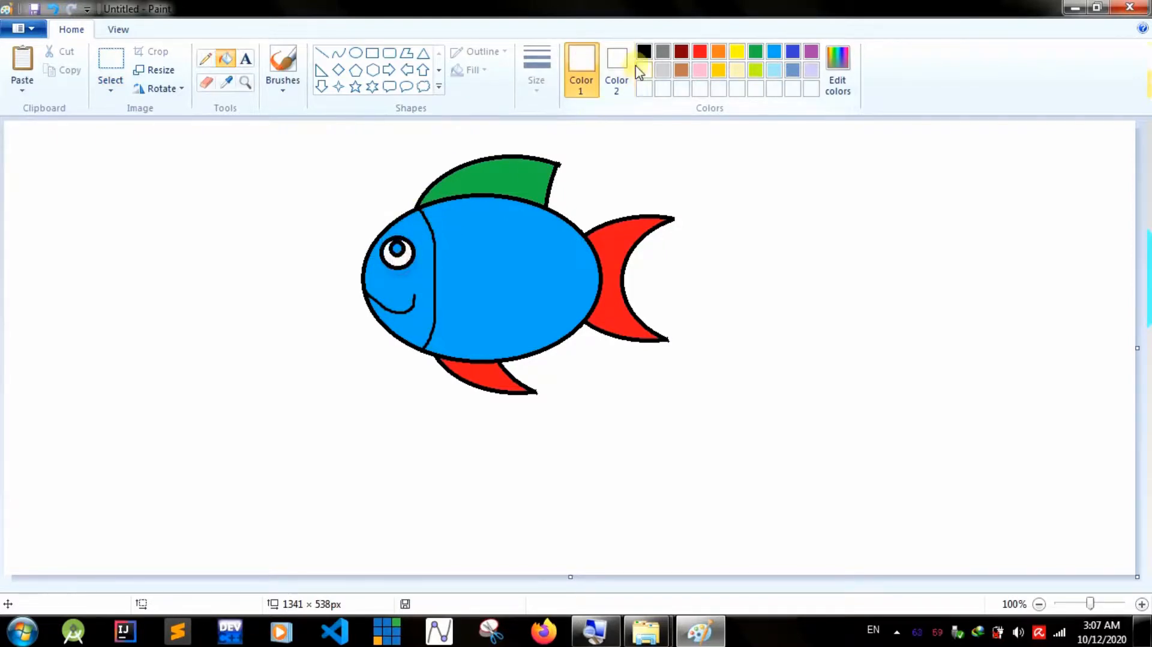
{"action": "left_click", "coordinate": [644, 52]}
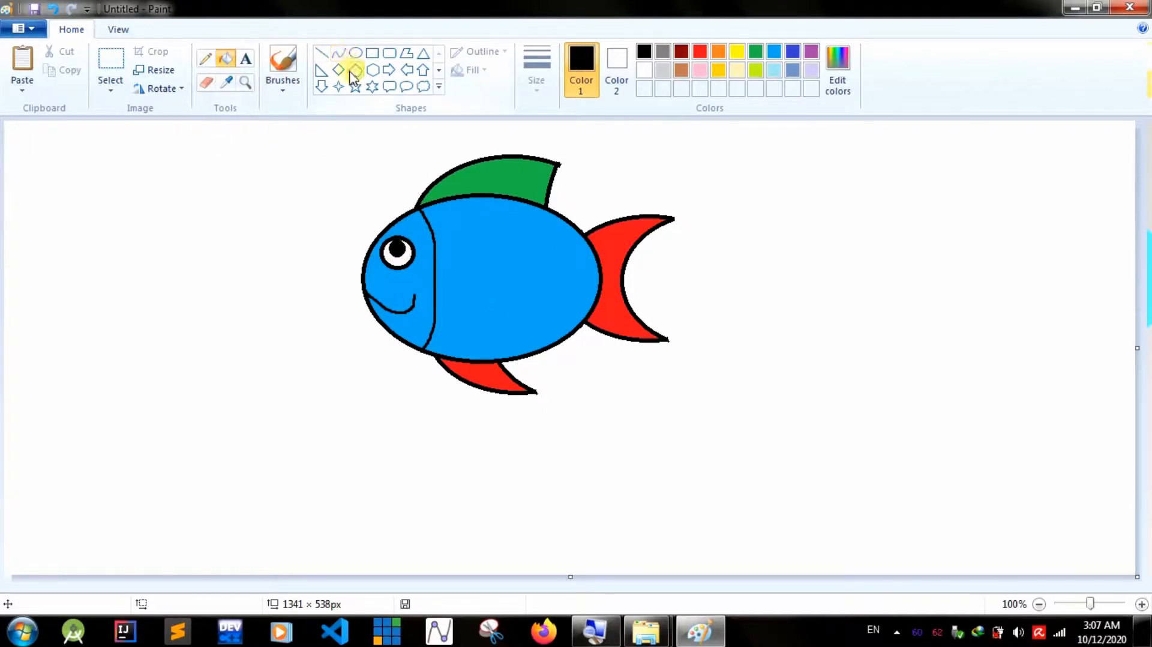
- Paint a small black side fin with short ray lines on the body, just behind the gill line
{"action": "left_click", "coordinate": [282, 66]}
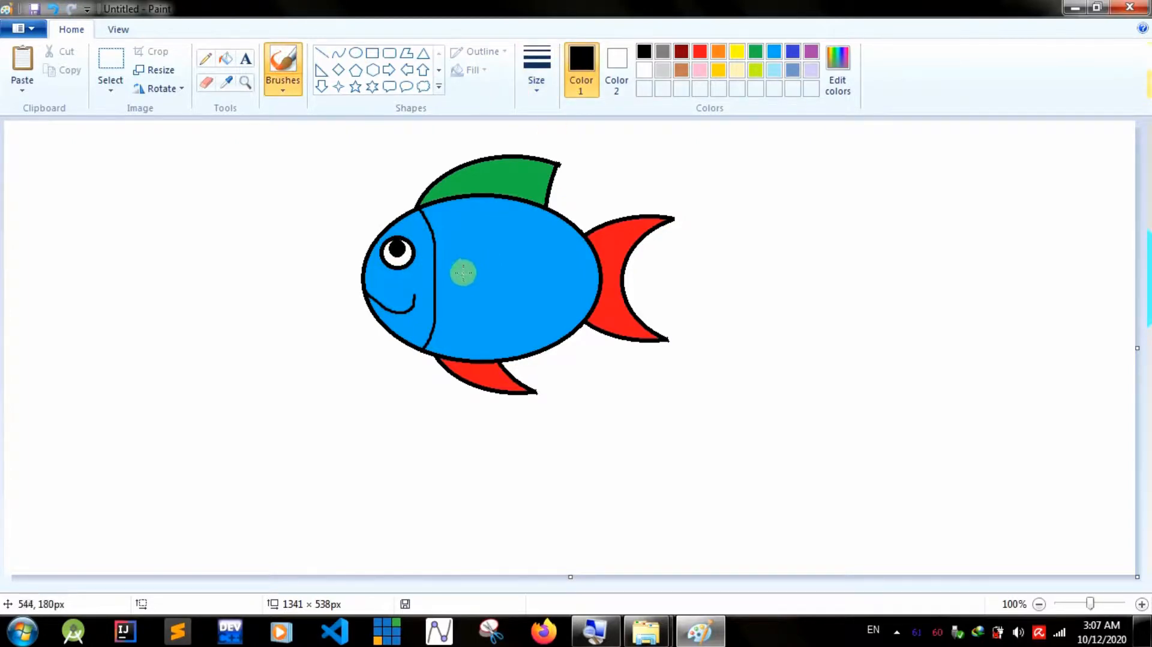
{"action": "mouse_move", "coordinate": [455, 274]}
{"action": "left_mouse_down"}
{"action": "mouse_move", "coordinate": [490, 252]}
{"action": "mouse_move", "coordinate": [491, 307]}
{"action": "left_mouse_up"}
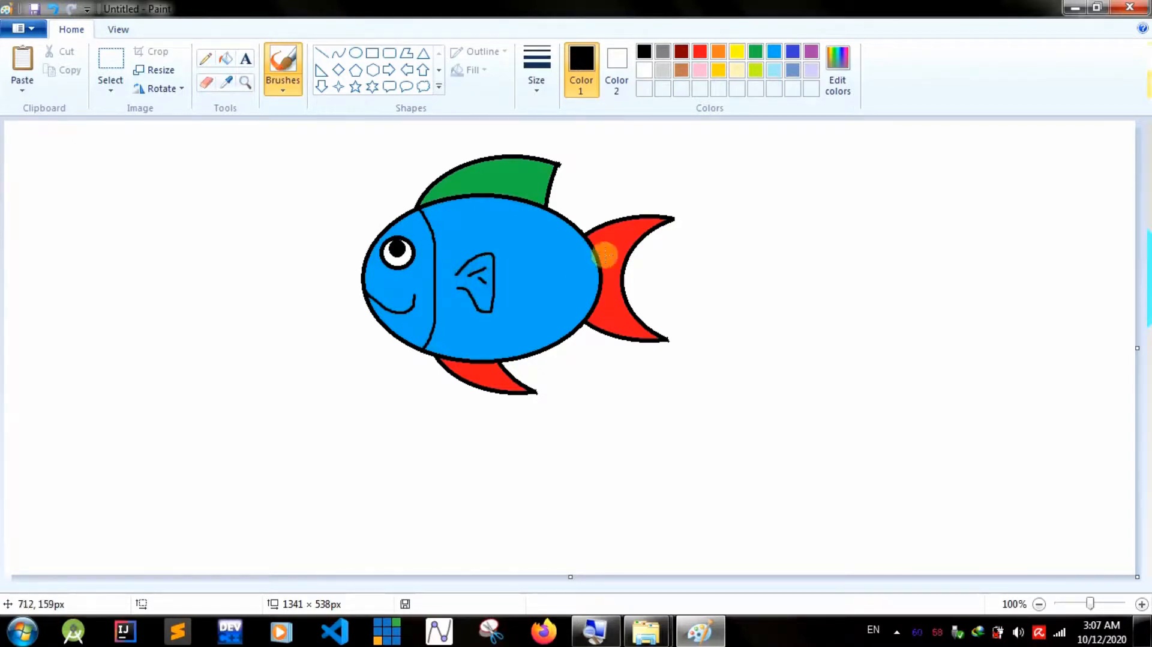
{"action": "mouse_move", "coordinate": [475, 277]}
{"action": "left_mouse_down"}
{"action": "mouse_move", "coordinate": [487, 277]}
{"action": "mouse_move", "coordinate": [486, 290]}
{"action": "left_mouse_up"}
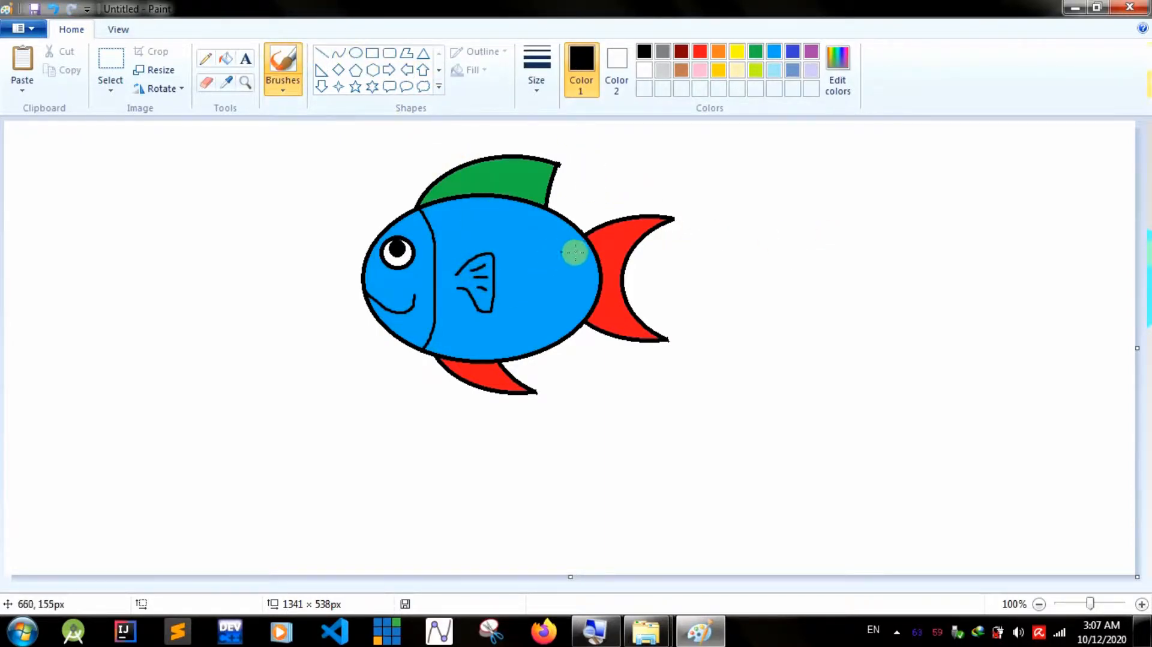
- Paint small curved black scale marks over the fish's body, mainly between the side fin and the tail
{"action": "mouse_move", "coordinate": [569, 261]}
{"action": "left_mouse_down"}
{"action": "mouse_move", "coordinate": [573, 298]}
{"action": "mouse_move", "coordinate": [544, 326]}
{"action": "left_mouse_up"}
{"action": "mouse_move", "coordinate": [550, 282]}
{"action": "left_mouse_down"}
{"action": "mouse_move", "coordinate": [552, 294]}
{"action": "mouse_move", "coordinate": [548, 263]}
{"action": "left_mouse_up"}
{"action": "left_click_drag", "start_coordinate": [546, 226], "coordinate": [523, 266]}
{"action": "mouse_move", "coordinate": [524, 281]}
{"action": "left_mouse_down"}
{"action": "mouse_move", "coordinate": [526, 323]}
{"action": "mouse_move", "coordinate": [509, 342]}
{"action": "mouse_move", "coordinate": [508, 303]}
{"action": "left_mouse_up"}
{"action": "left_click_drag", "start_coordinate": [509, 256], "coordinate": [511, 265]}
{"action": "left_click_drag", "start_coordinate": [502, 226], "coordinate": [509, 212]}
{"action": "left_click_drag", "start_coordinate": [447, 336], "coordinate": [448, 345]}
{"action": "left_click_drag", "start_coordinate": [461, 338], "coordinate": [481, 348]}
{"action": "left_click_drag", "start_coordinate": [451, 309], "coordinate": [453, 318]}
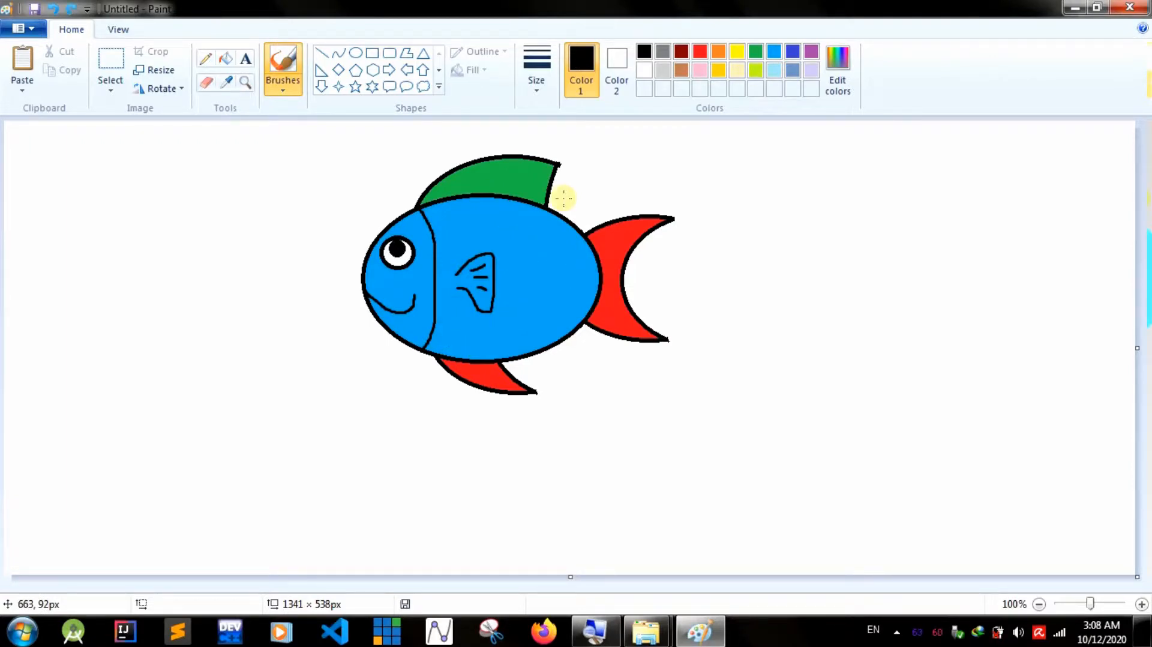
- Redo the undone scale strokes on the rear half of the body
{"action": "key", "text": "ctrl+y"}
{"action": "key", "text": "ctrl+y"}
{"action": "key", "text": "ctrl+y"}
{"action": "key", "text": "ctrl+y"}
{"action": "key", "text": "ctrl+y"}
{"action": "key", "text": "ctrl+y"}
{"action": "key", "text": "ctrl+y"}
{"action": "key", "text": "ctrl+y"}
{"action": "key", "text": "ctrl+y"}
{"action": "key", "text": "ctrl+y"}
{"action": "key", "text": "ctrl+y"}
{"action": "key", "text": "ctrl+y"}
{"action": "key", "text": "ctrl+y"}
{"action": "key", "text": "ctrl+y"}
{"action": "key", "text": "ctrl+y"}
{"action": "key", "text": "ctrl+y"}
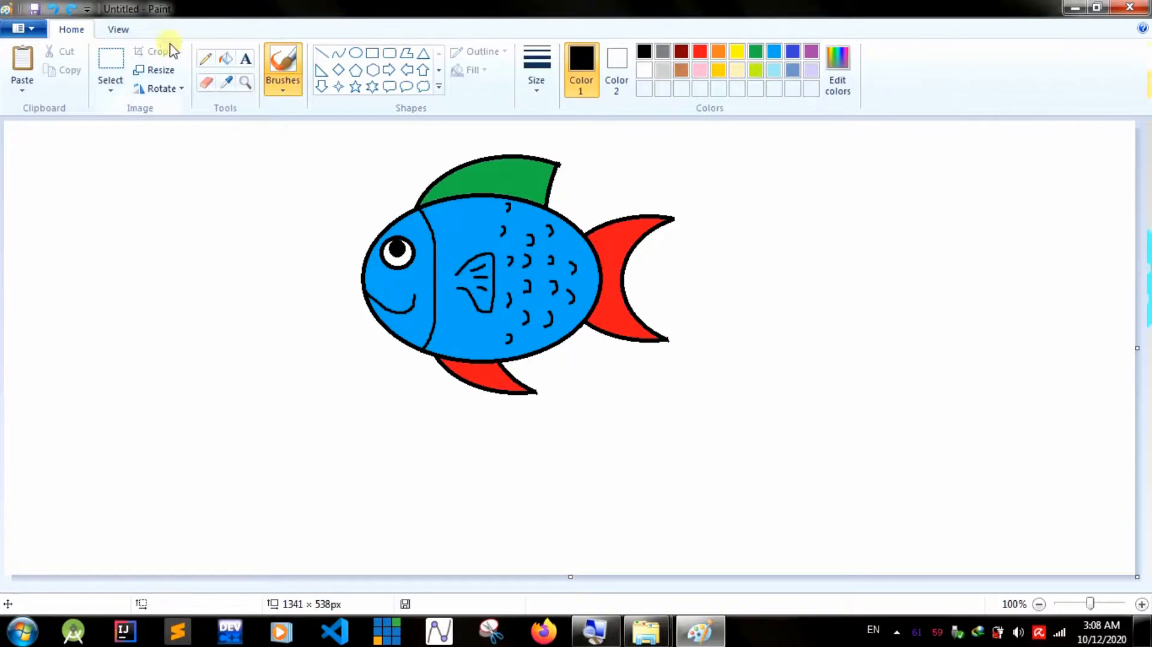
- Select the whole fish and move it to the lower-right corner of the canvas
{"action": "left_click", "coordinate": [110, 59]}
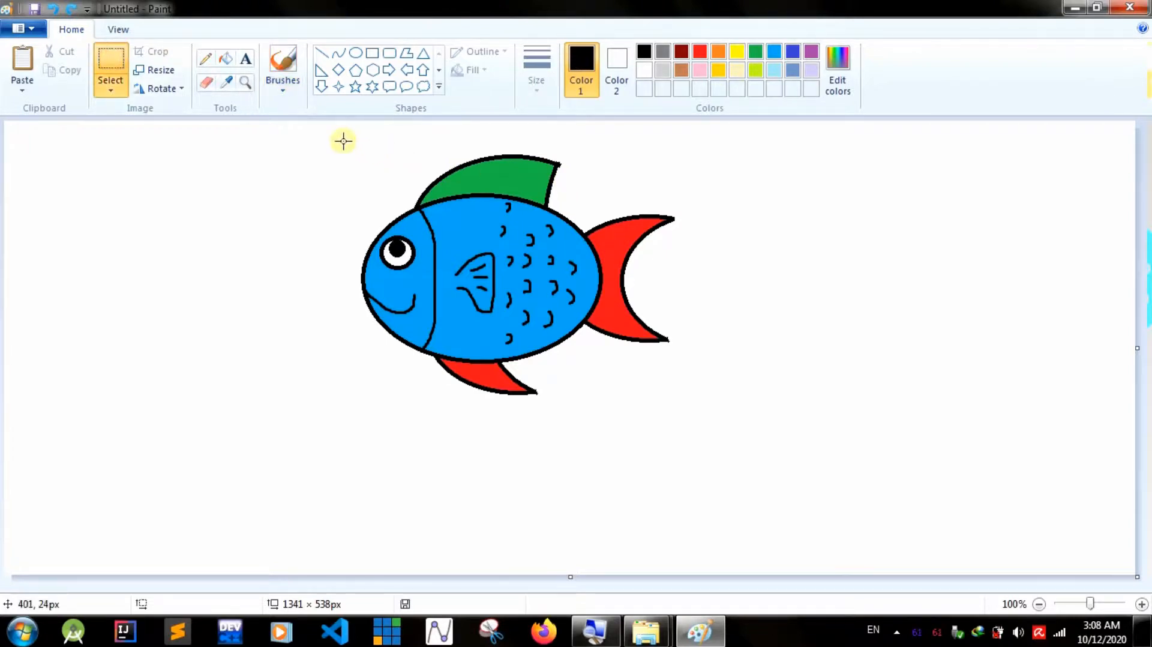
{"action": "left_click_drag", "start_coordinate": [329, 142], "coordinate": [707, 423]}
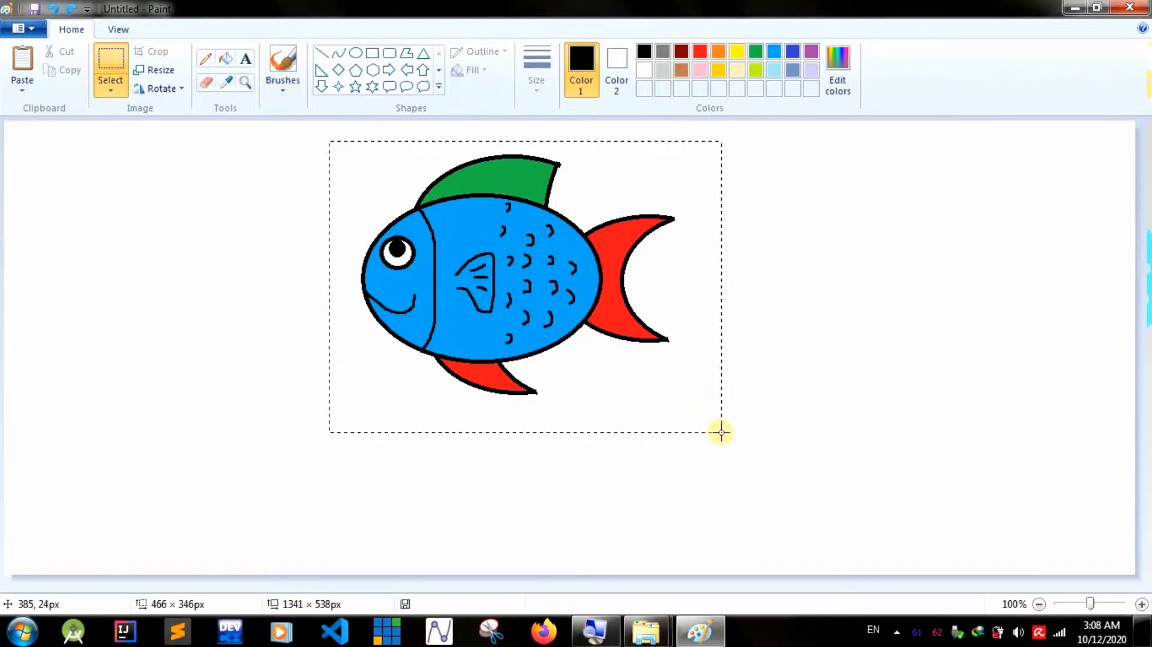
{"action": "left_click_drag", "start_coordinate": [585, 321], "coordinate": [1012, 462]}
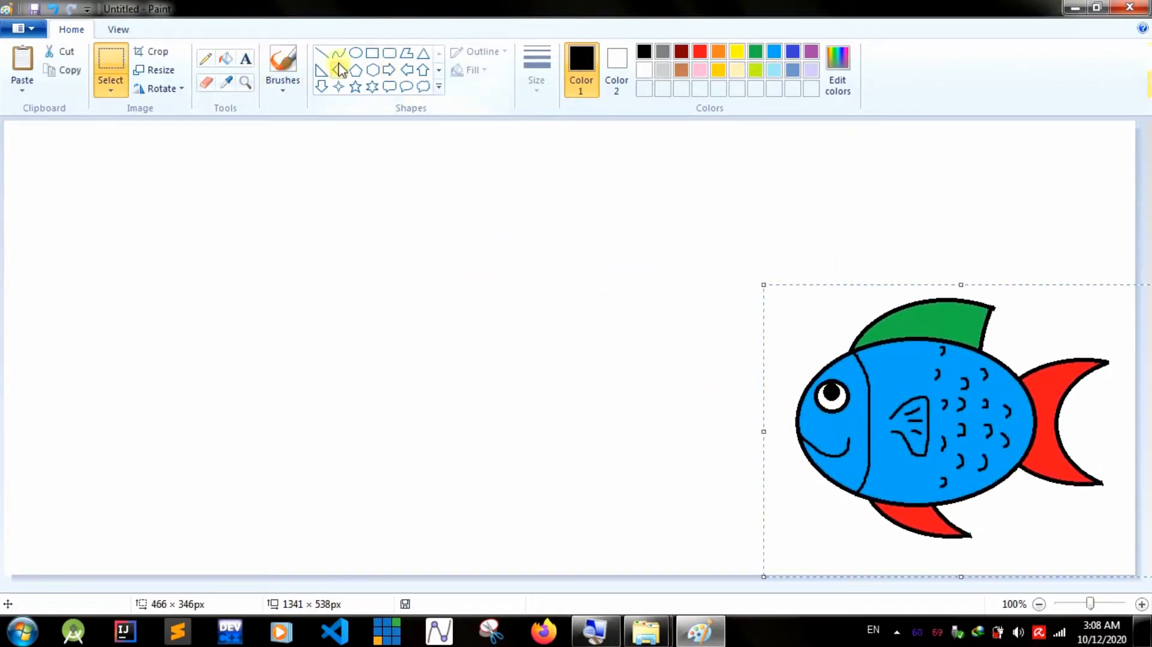
- Draw a black rounded rectangle of about 744 × 486 px on the empty canvas in front of the fish, and switch to the Eraser
{"action": "left_click", "coordinate": [390, 54]}
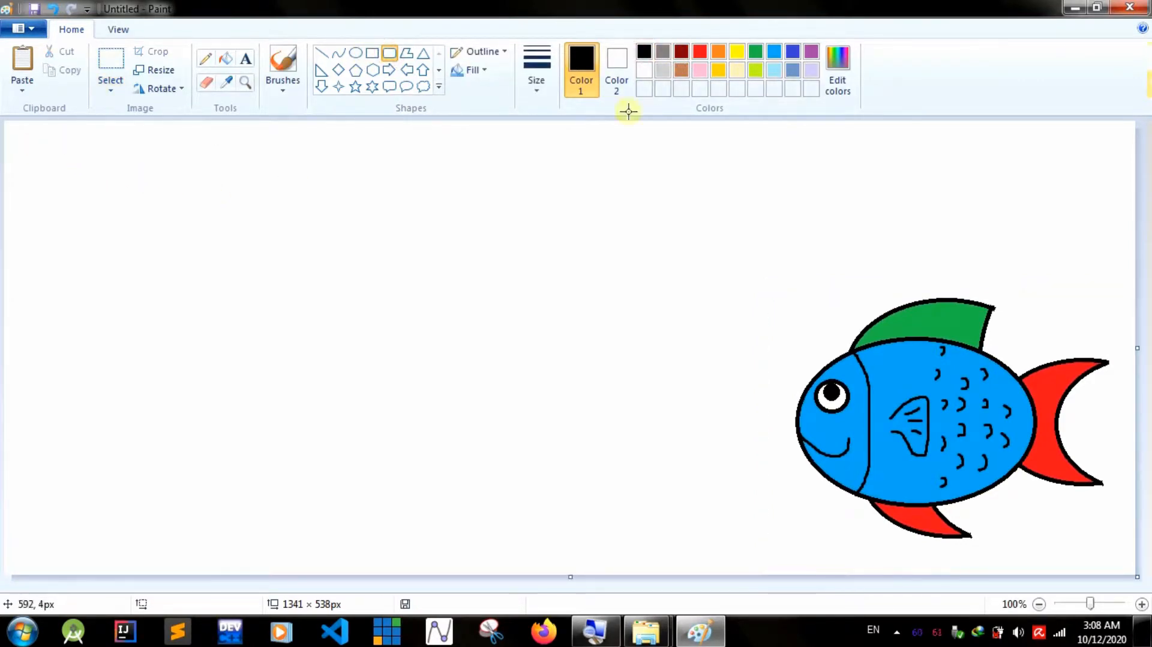
{"action": "left_click_drag", "start_coordinate": [30, 144], "coordinate": [655, 553]}
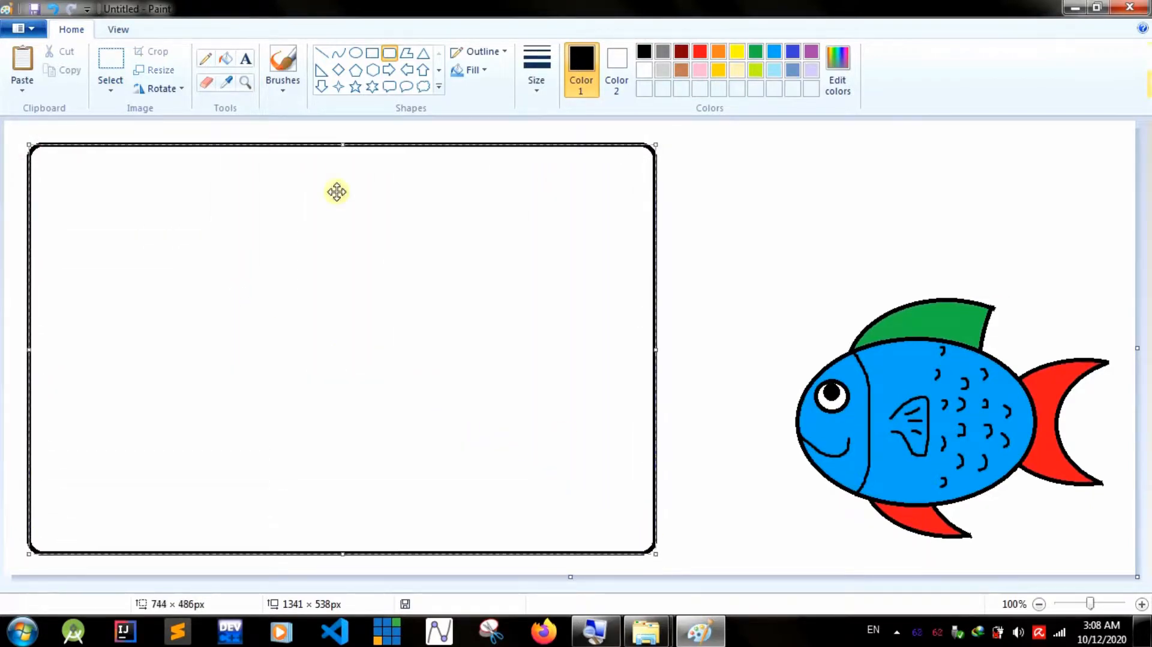
{"action": "left_click", "coordinate": [96, 60]}
{"action": "left_click", "coordinate": [206, 82]}
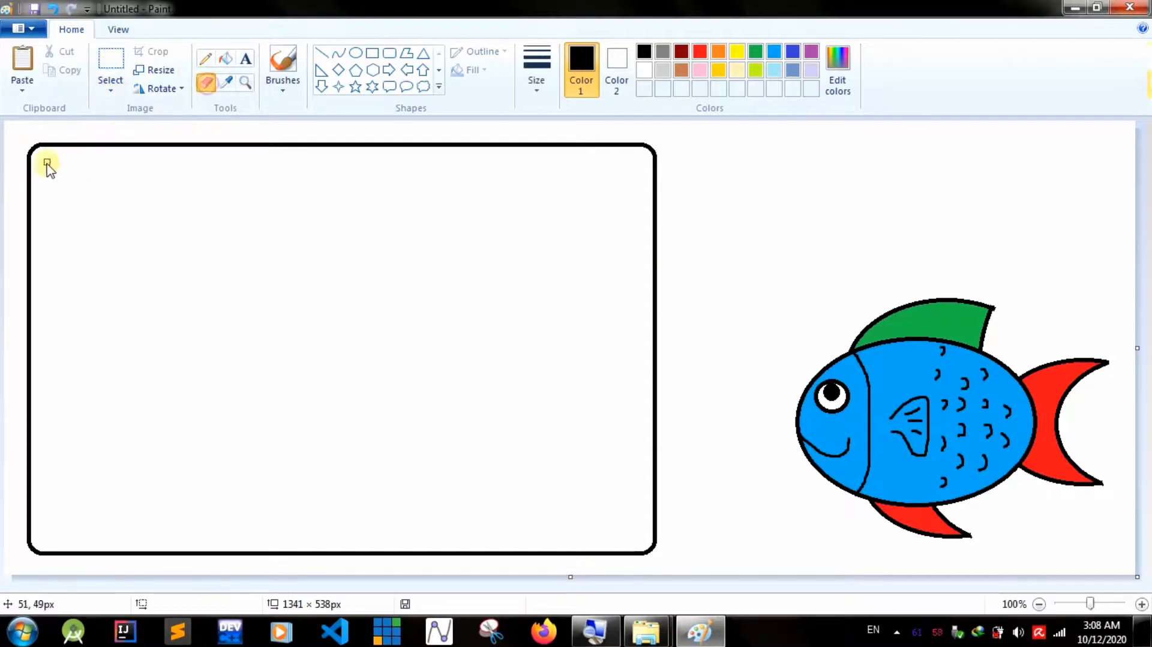
- Erase the rounded rectangle's top edge and upper corners, and draw a turquoise-blue water line about 745 px wide between its side walls
{"action": "left_click_drag", "start_coordinate": [28, 167], "coordinate": [34, 150]}
{"action": "mouse_move", "coordinate": [115, 145]}
{"action": "left_mouse_down"}
{"action": "mouse_move", "coordinate": [571, 143]}
{"action": "mouse_move", "coordinate": [498, 146]}
{"action": "mouse_move", "coordinate": [549, 150]}
{"action": "left_mouse_up"}
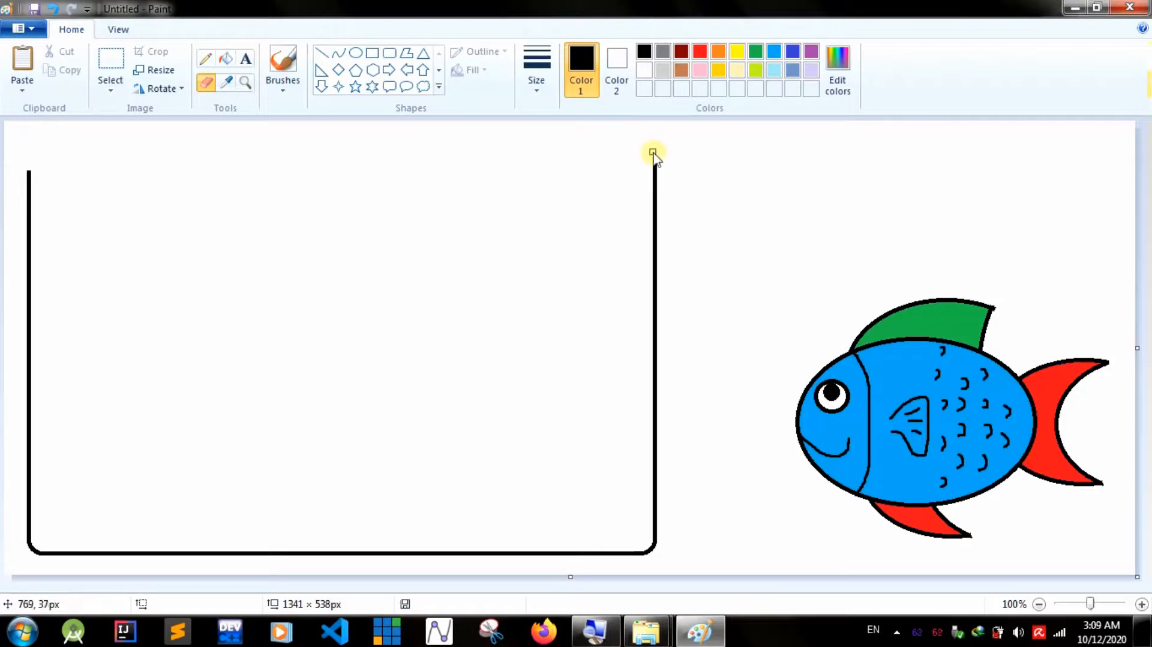
{"action": "left_click", "coordinate": [321, 53]}
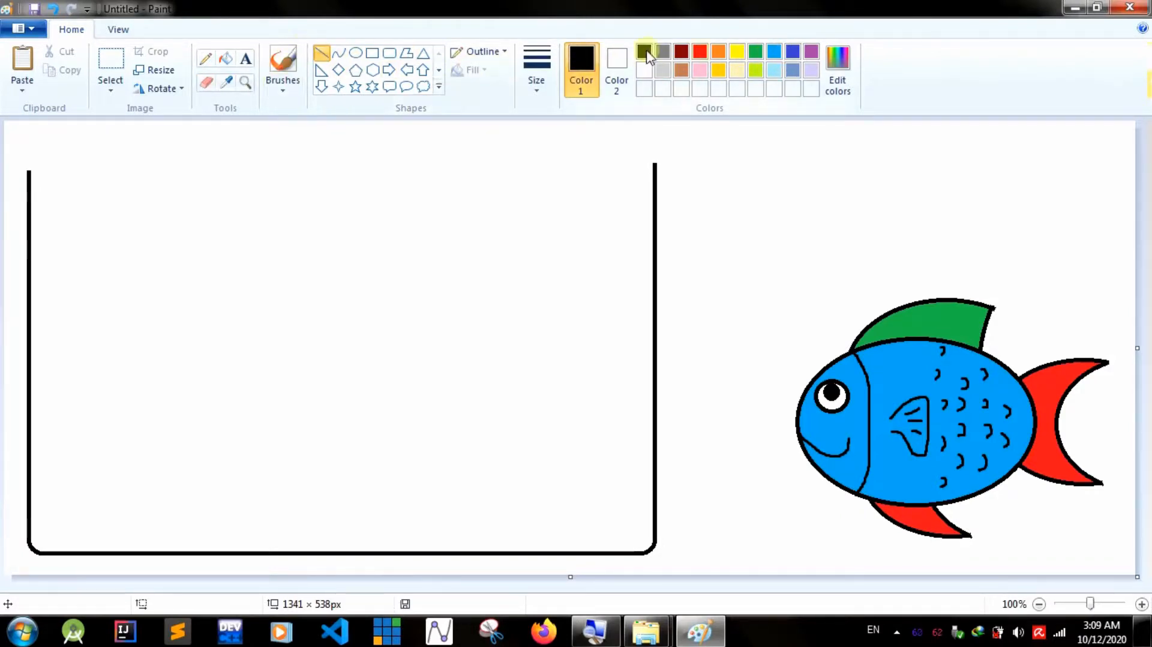
{"action": "left_click", "coordinate": [774, 52]}
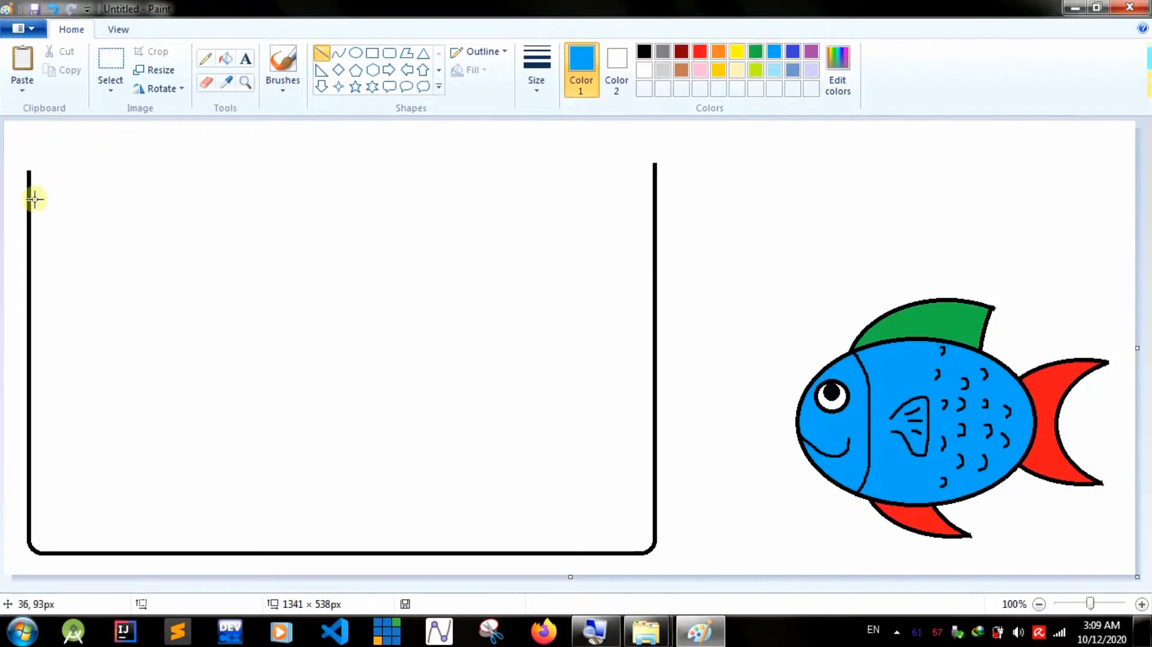
{"action": "left_click_drag", "start_coordinate": [28, 193], "coordinate": [656, 187]}
- Fill the tank area below the water line with light turquoise
{"action": "left_click", "coordinate": [225, 60]}
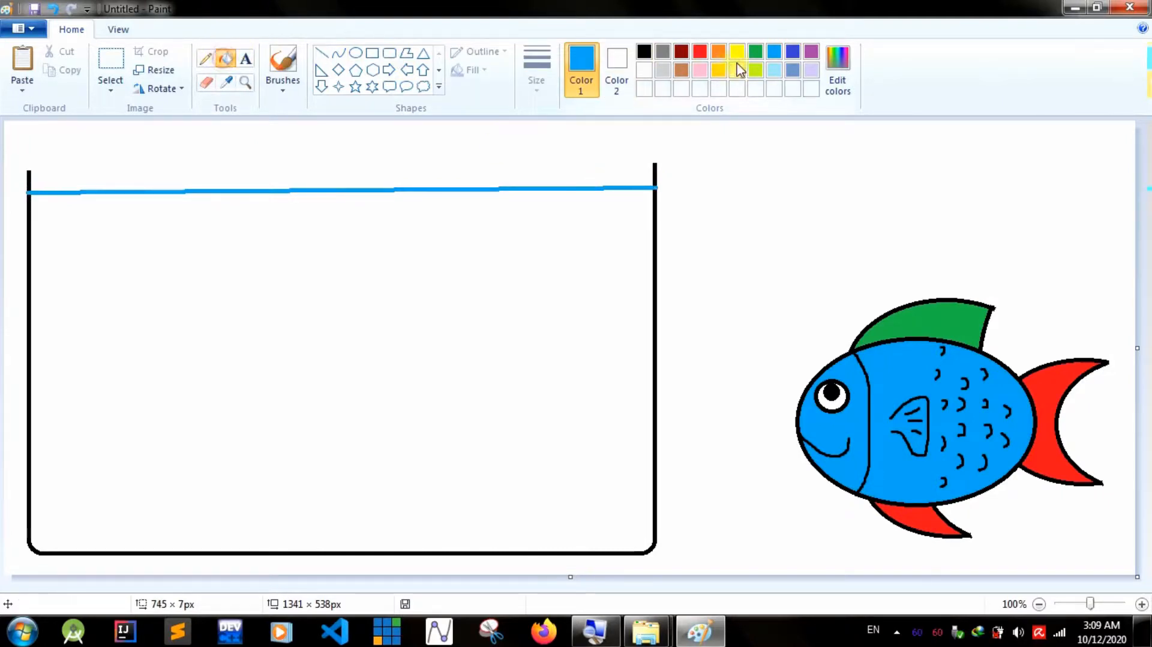
{"action": "left_click", "coordinate": [773, 71]}
{"action": "left_click", "coordinate": [420, 331]}
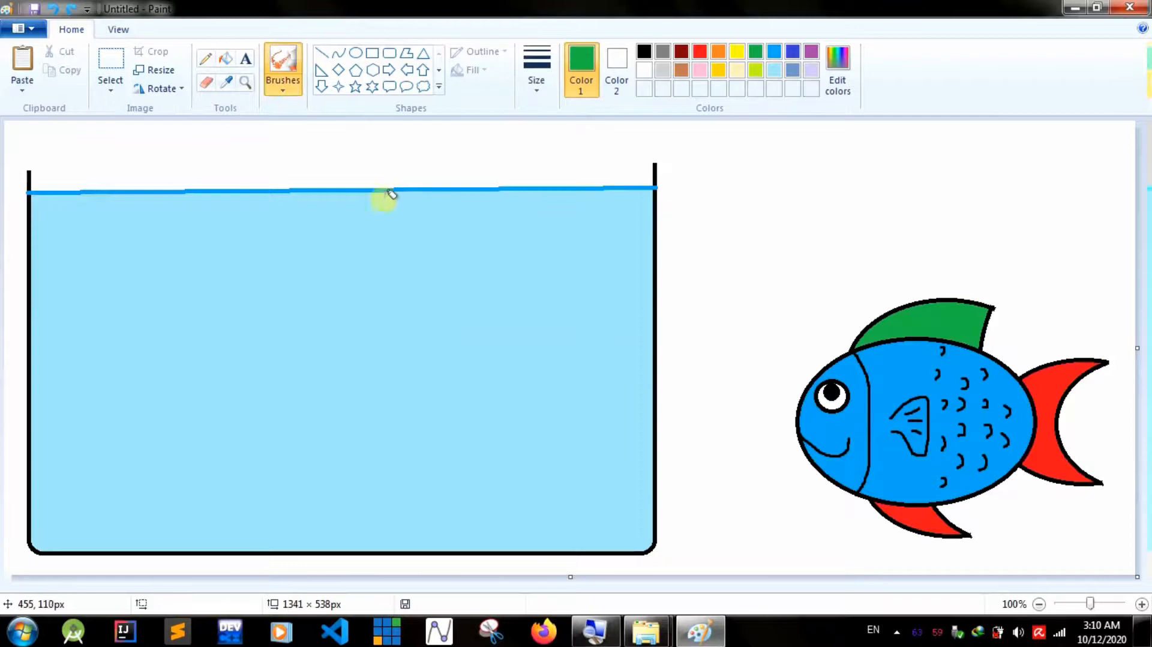
- Select the whole fish and move it into the water, near the middle of the tank
{"action": "left_click", "coordinate": [110, 66]}
{"action": "left_click_drag", "start_coordinate": [758, 245], "coordinate": [1129, 571]}
{"action": "left_click_drag", "start_coordinate": [1025, 452], "coordinate": [485, 445]}
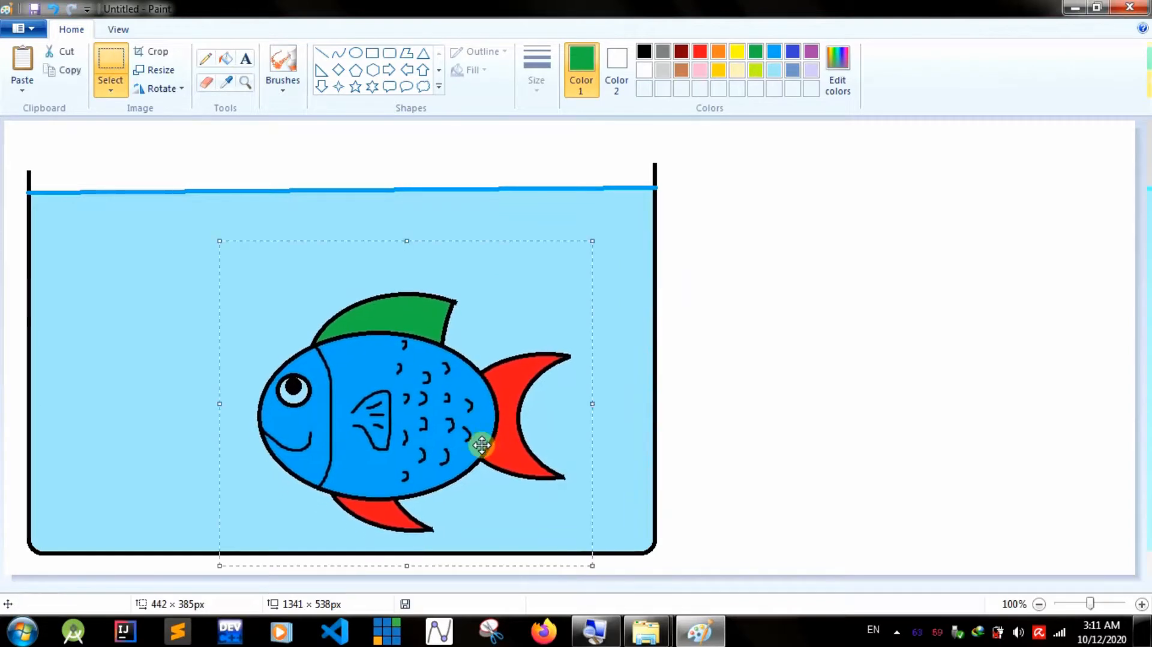
- Recolor the fish's back fin, belly fin and tail with a gold fill
{"action": "left_click", "coordinate": [226, 60]}
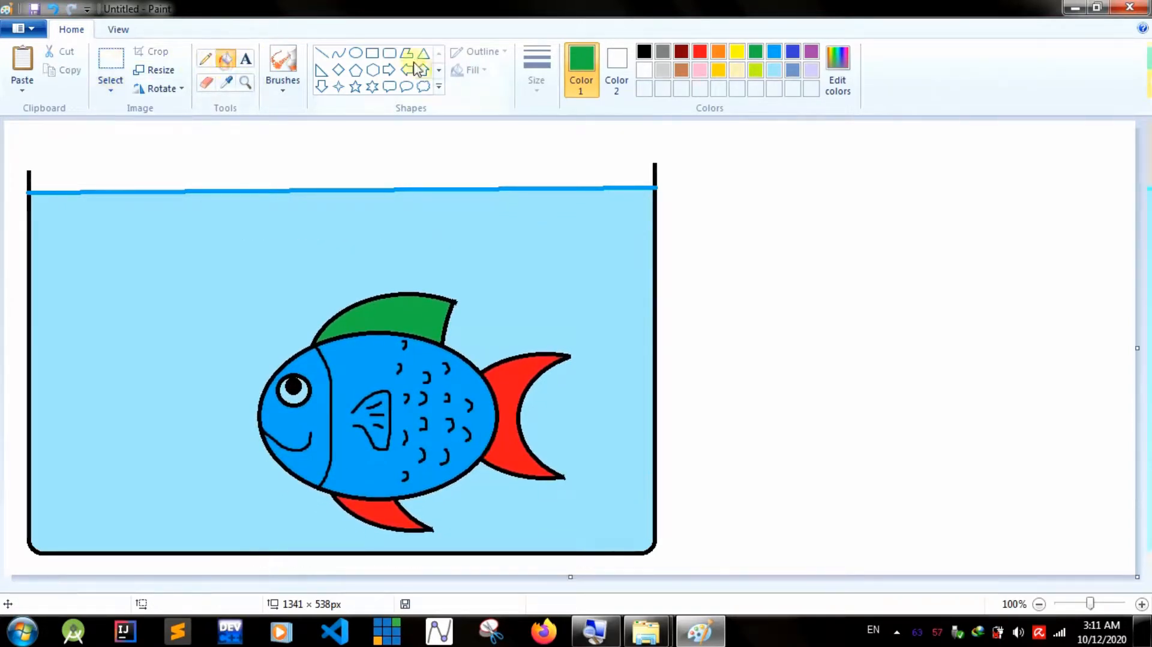
{"action": "left_click", "coordinate": [719, 69]}
{"action": "left_click", "coordinate": [391, 316]}
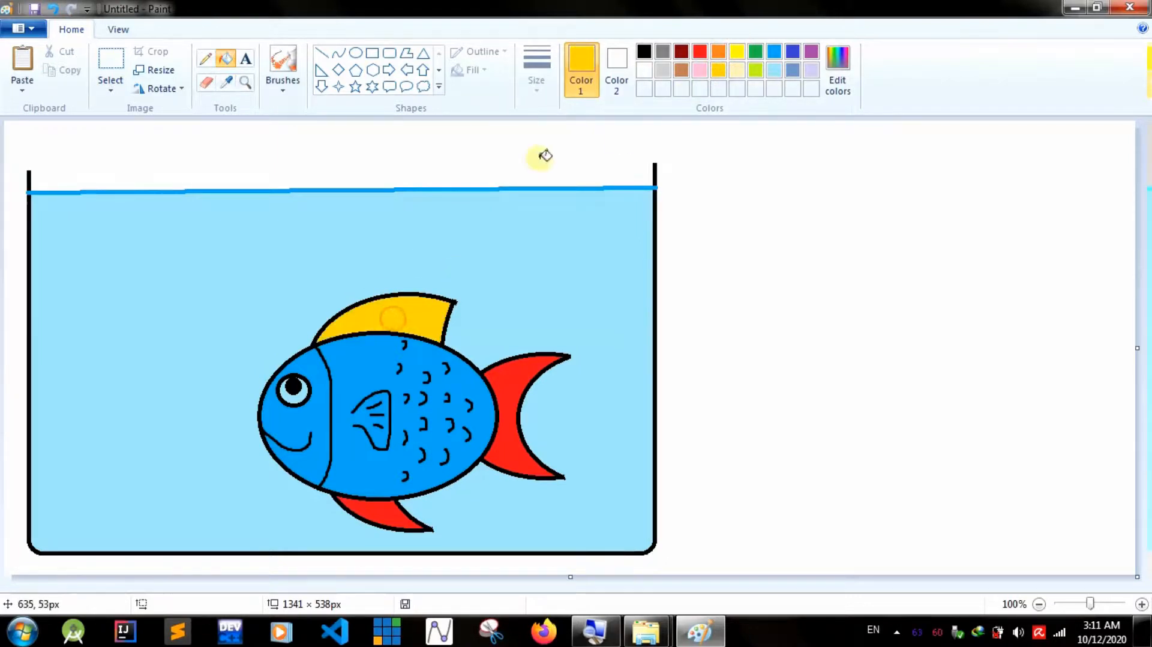
{"action": "left_click", "coordinate": [383, 513]}
{"action": "left_click", "coordinate": [523, 379]}
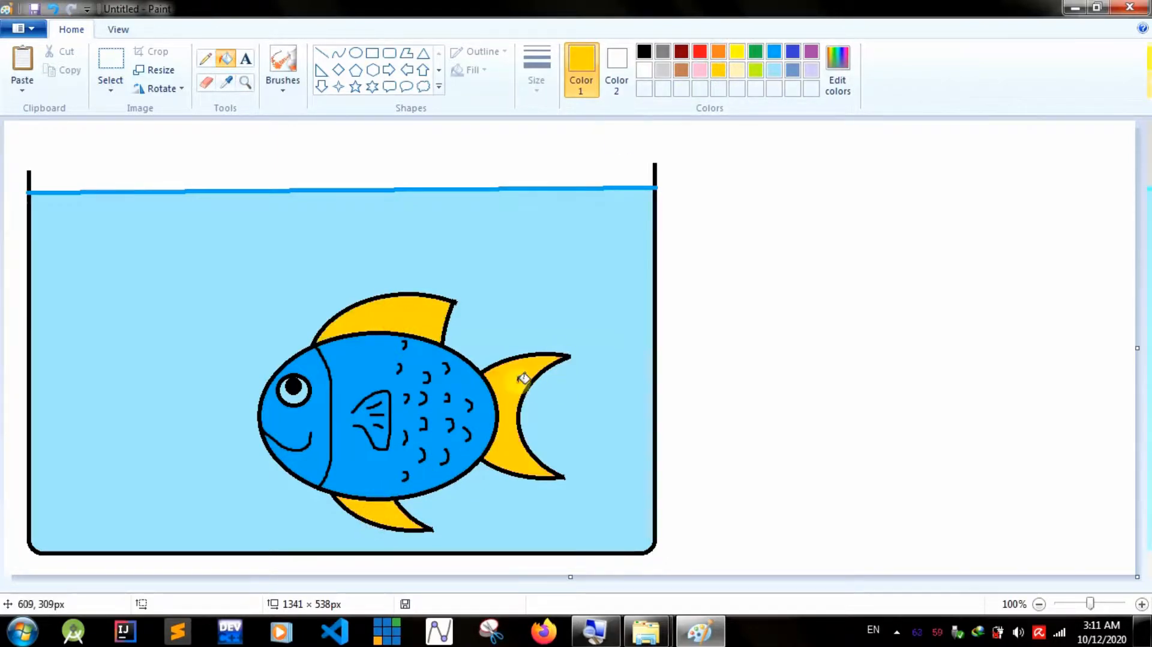
- Fill the fish's body and head with orange and the eye around the pupil with white
{"action": "left_click", "coordinate": [367, 353]}
{"action": "left_click", "coordinate": [321, 416]}
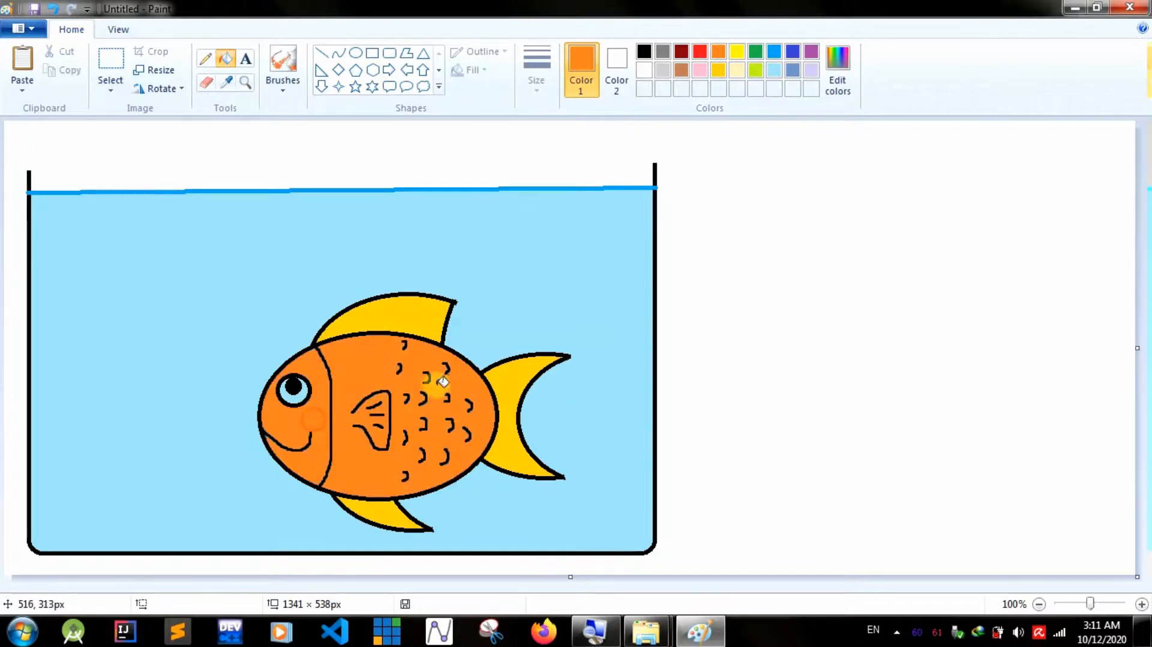
{"action": "left_click", "coordinate": [644, 69]}
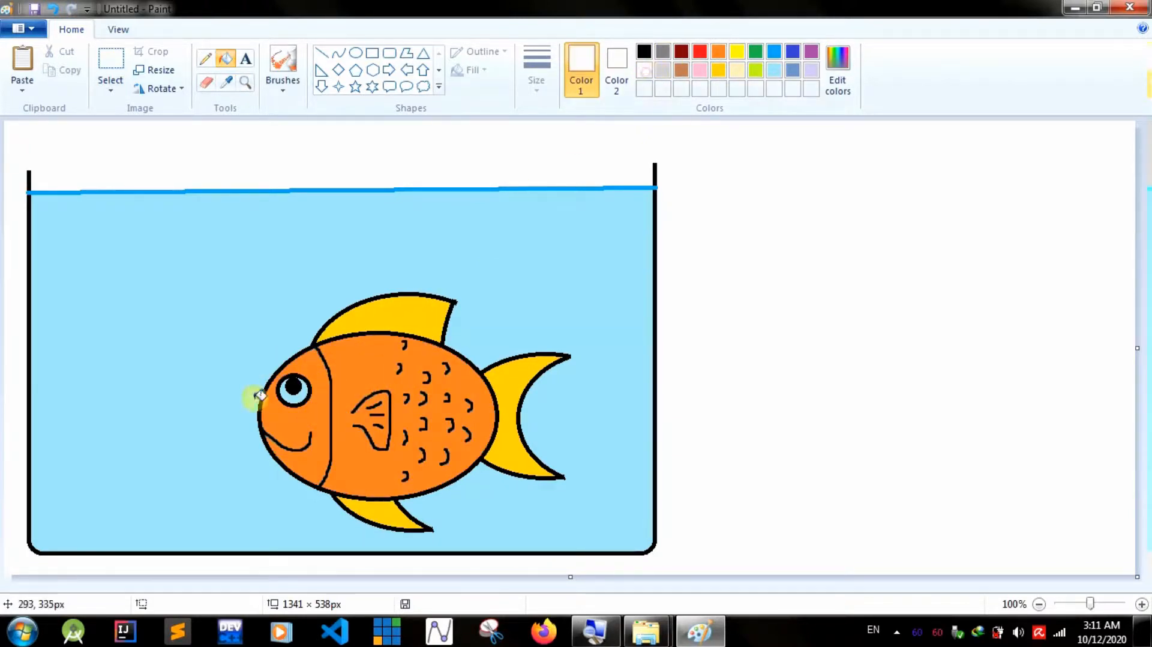
{"action": "left_click", "coordinate": [286, 394]}
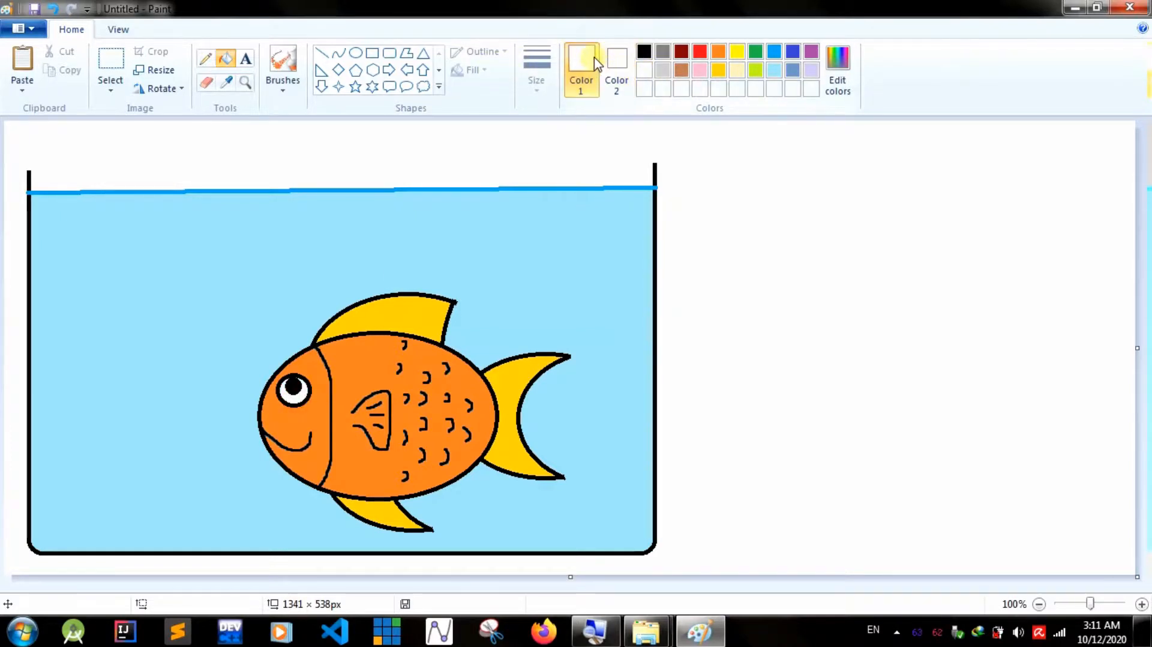
- Draw five white ellipse outlines as bubbles rising from the fish's mouth toward the water line, the smallest about 16 × 19 px
{"action": "left_click", "coordinate": [355, 55]}
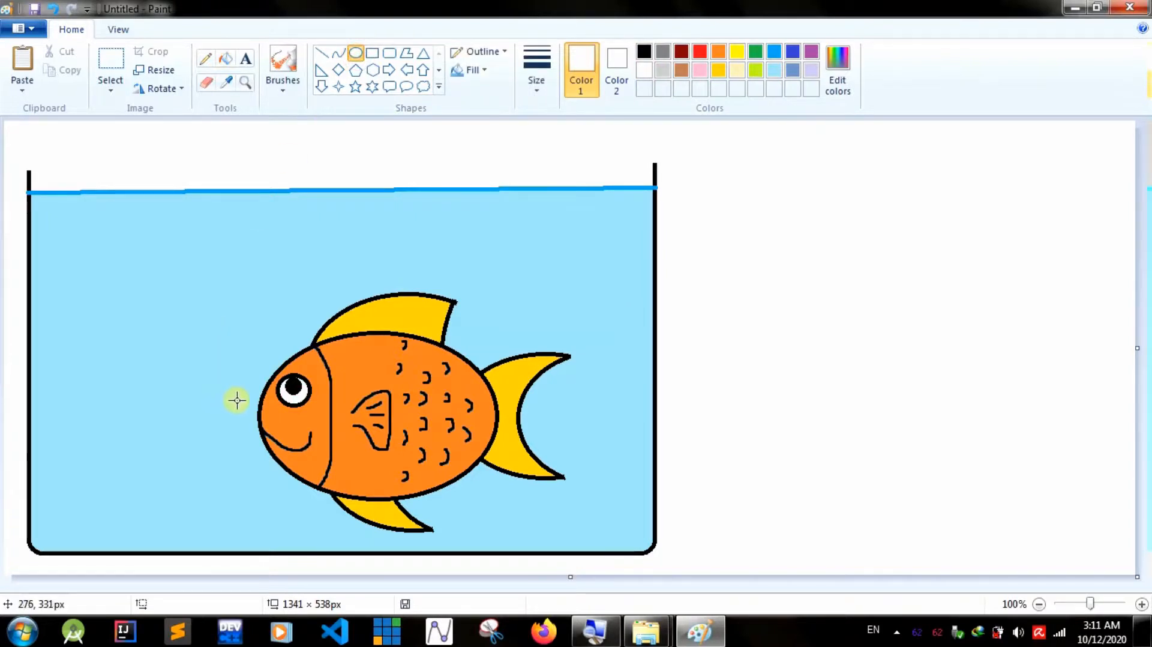
{"action": "left_click_drag", "start_coordinate": [236, 399], "coordinate": [245, 416]}
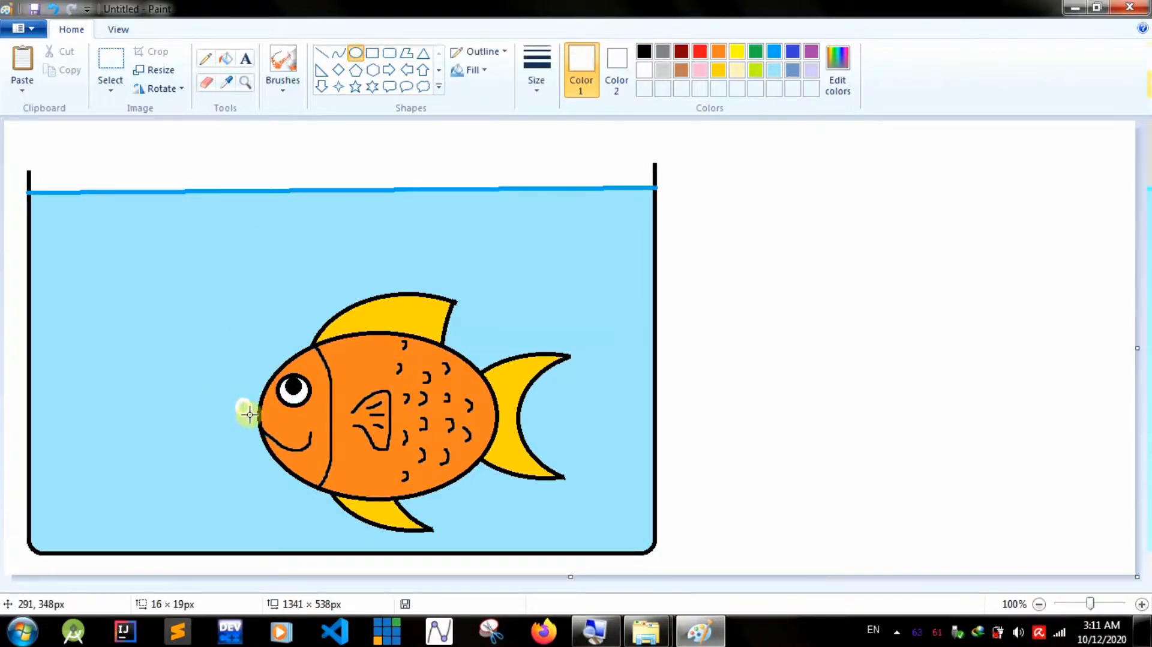
{"action": "left_click_drag", "start_coordinate": [219, 353], "coordinate": [240, 368]}
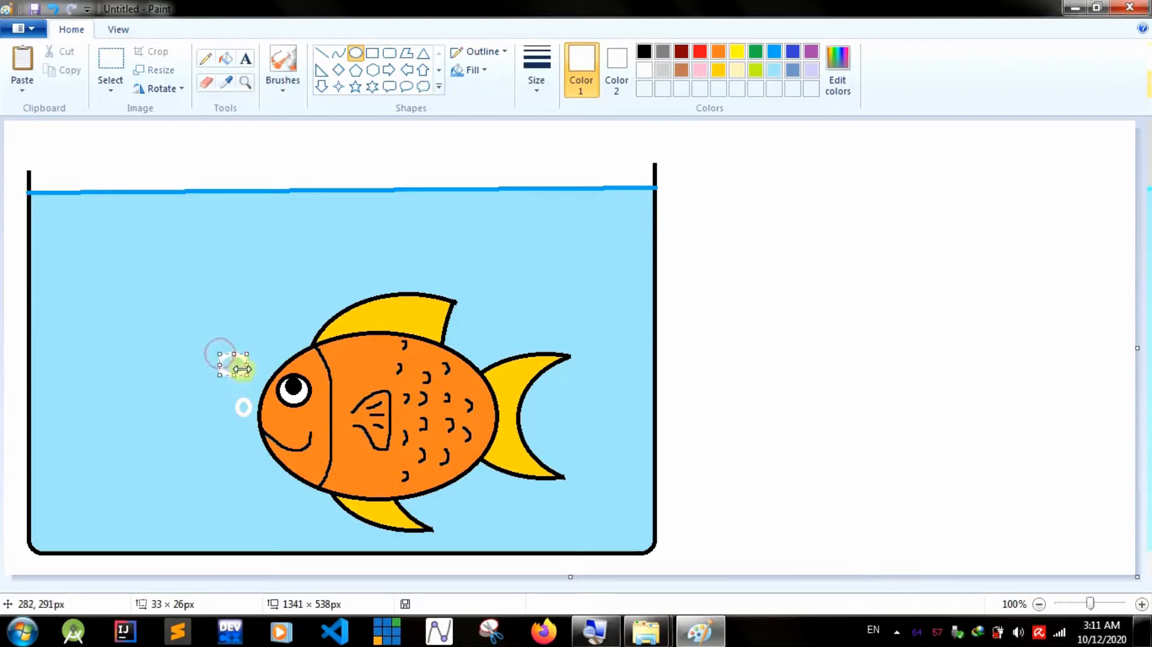
{"action": "left_click_drag", "start_coordinate": [211, 285], "coordinate": [245, 317]}
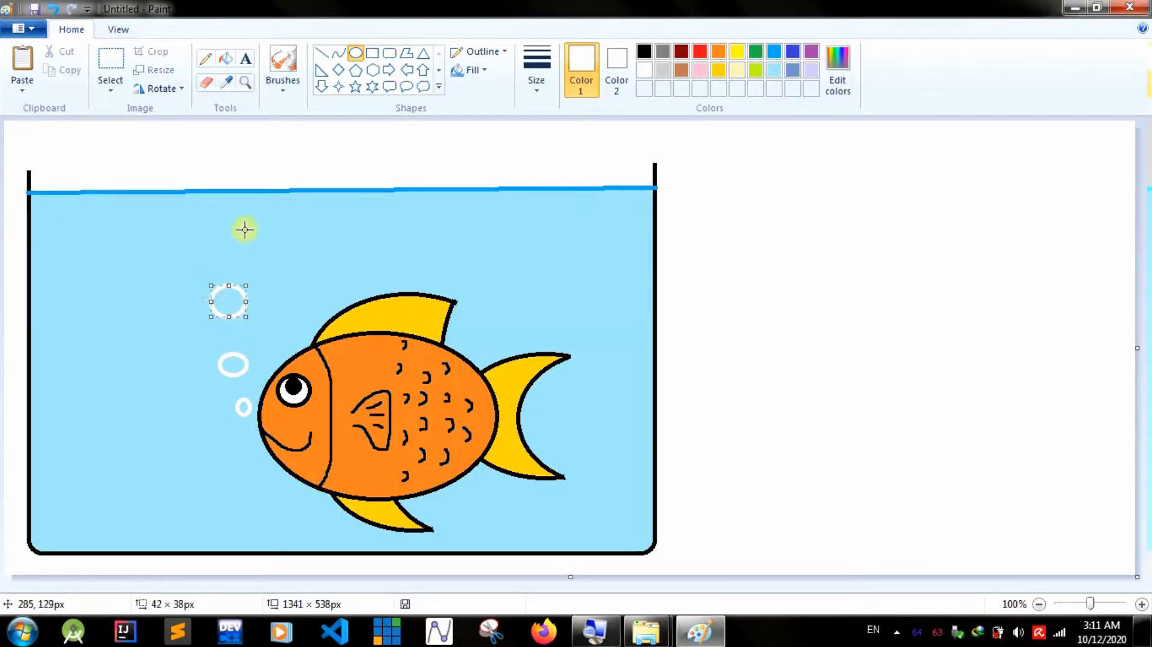
{"action": "left_click_drag", "start_coordinate": [244, 228], "coordinate": [284, 261]}
{"action": "left_click_drag", "start_coordinate": [179, 206], "coordinate": [215, 234]}
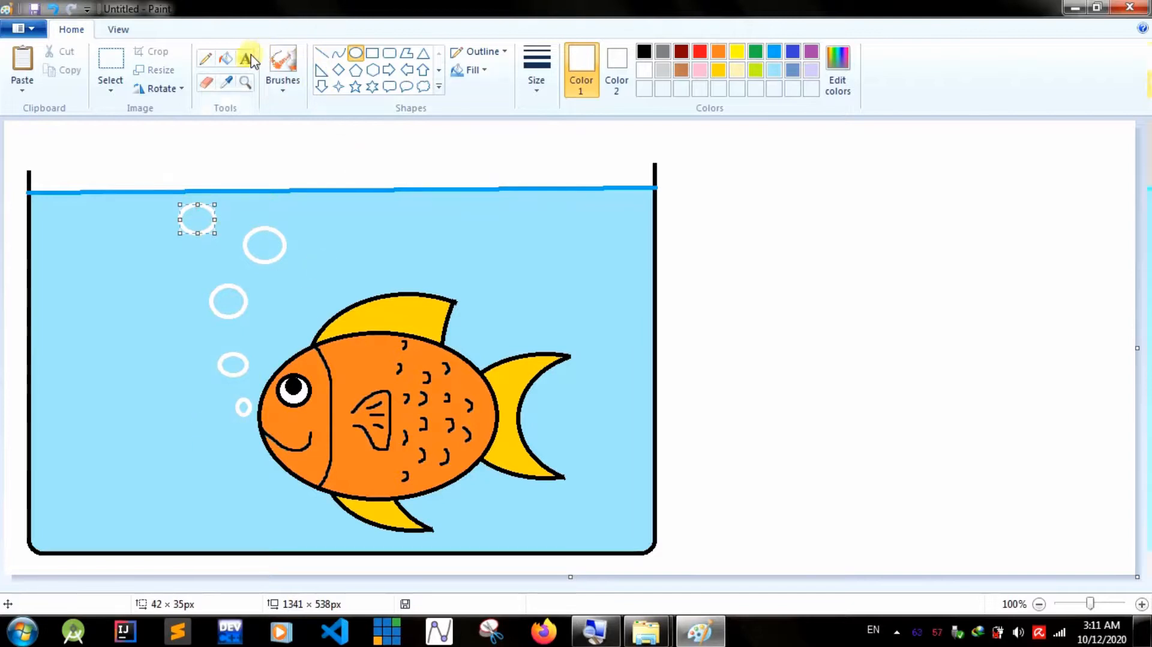
- Fill the insides of all five bubbles with white
{"action": "left_click", "coordinate": [225, 58]}
{"action": "left_click", "coordinate": [265, 246]}
{"action": "left_click", "coordinate": [207, 217]}
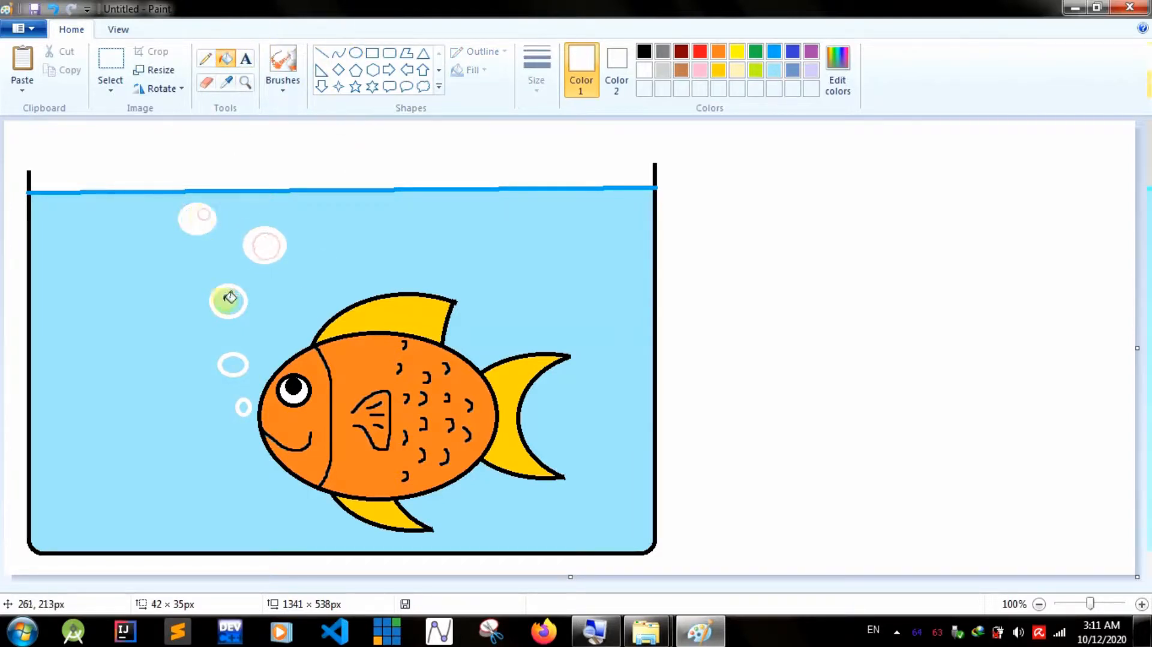
{"action": "left_click", "coordinate": [229, 301]}
{"action": "left_click", "coordinate": [233, 355]}
{"action": "left_click", "coordinate": [245, 405]}
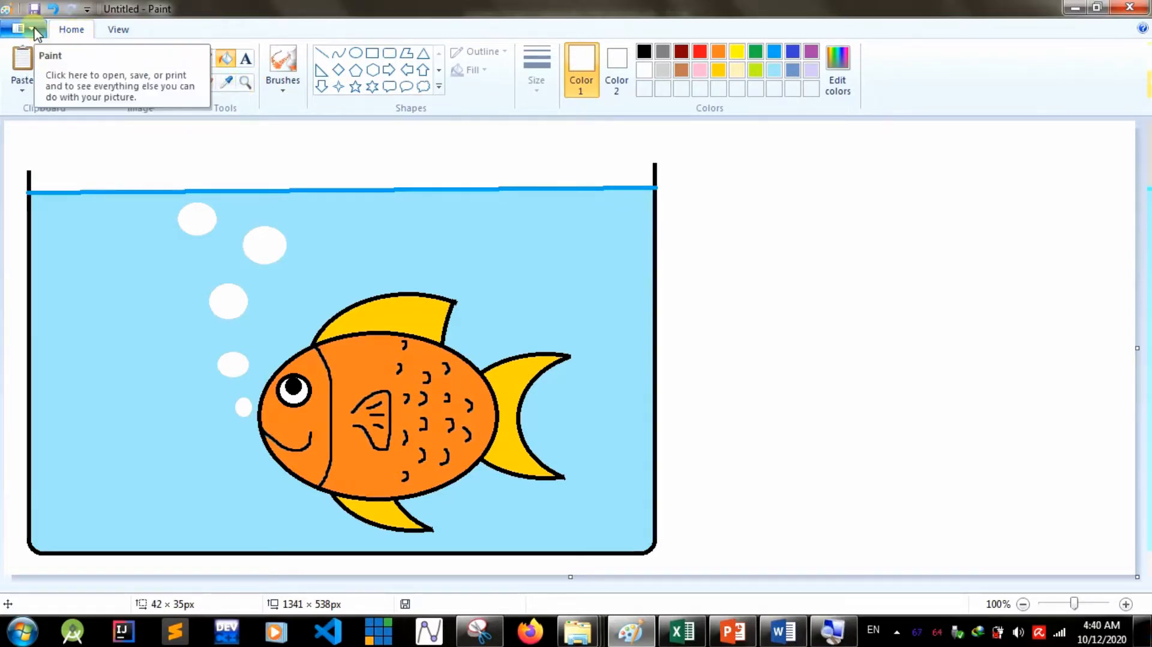
- Start saving the drawing and choose the Pictures library as its location
{"action": "left_click", "coordinate": [33, 35]}
{"action": "left_click", "coordinate": [27, 30]}
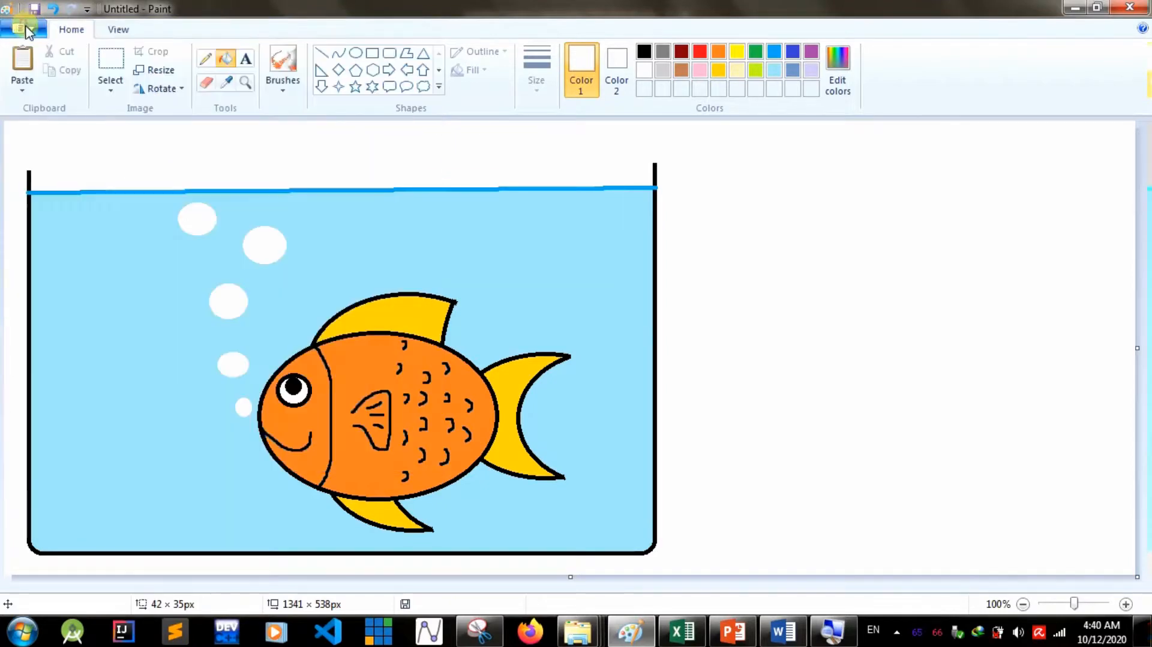
{"action": "left_click", "coordinate": [27, 31]}
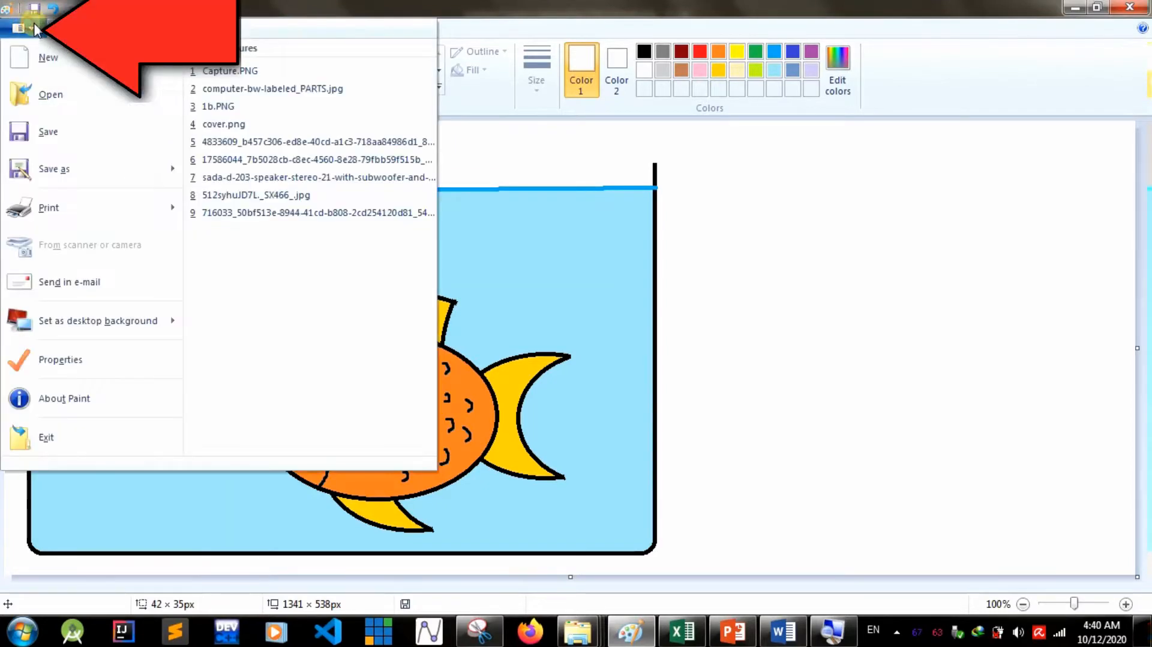
{"action": "left_click", "coordinate": [27, 33]}
{"action": "left_click", "coordinate": [30, 33]}
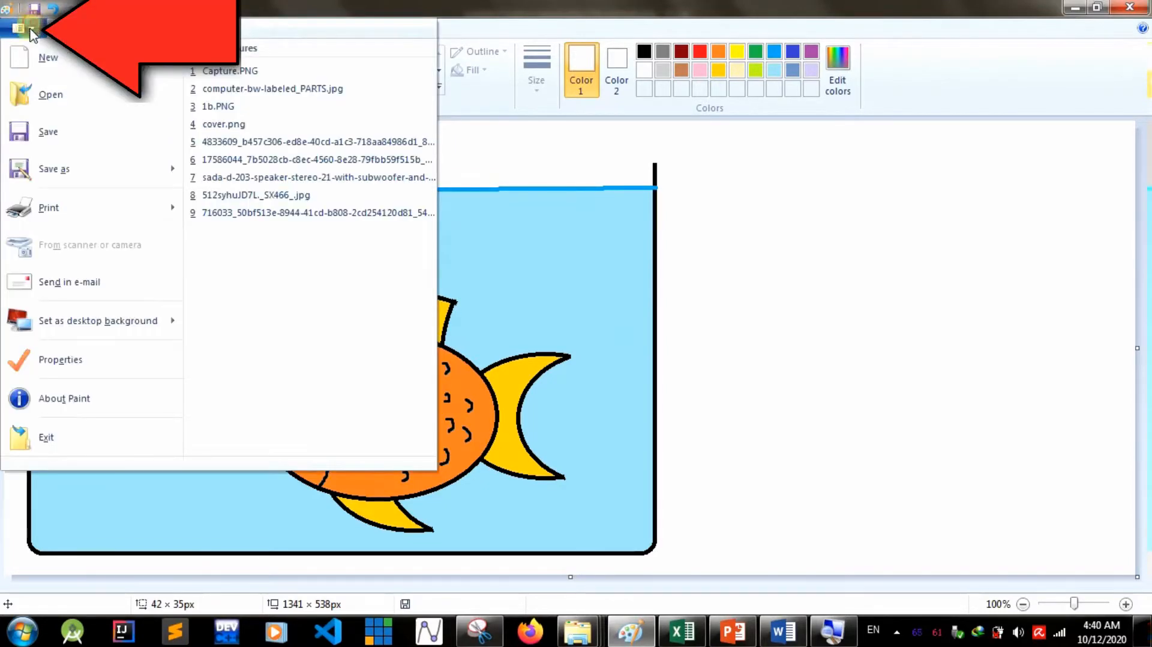
{"action": "left_click", "coordinate": [57, 137]}
{"action": "left_click", "coordinate": [407, 218]}
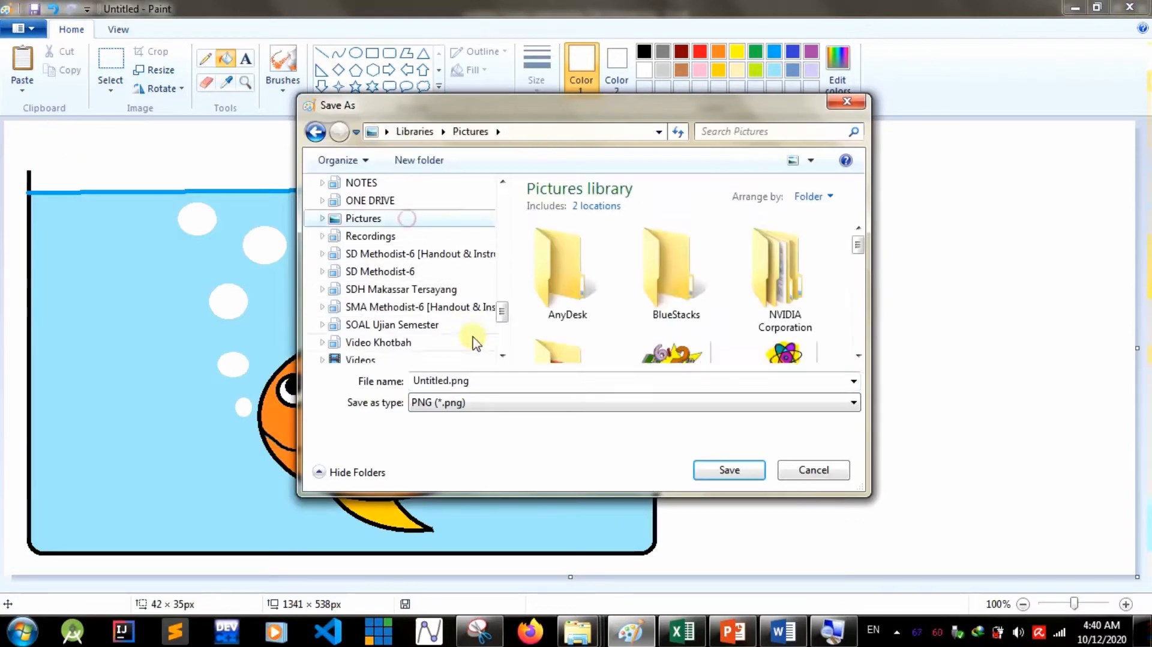
- Clear the default file name in the Save As dialog
{"action": "left_click", "coordinate": [488, 380]}
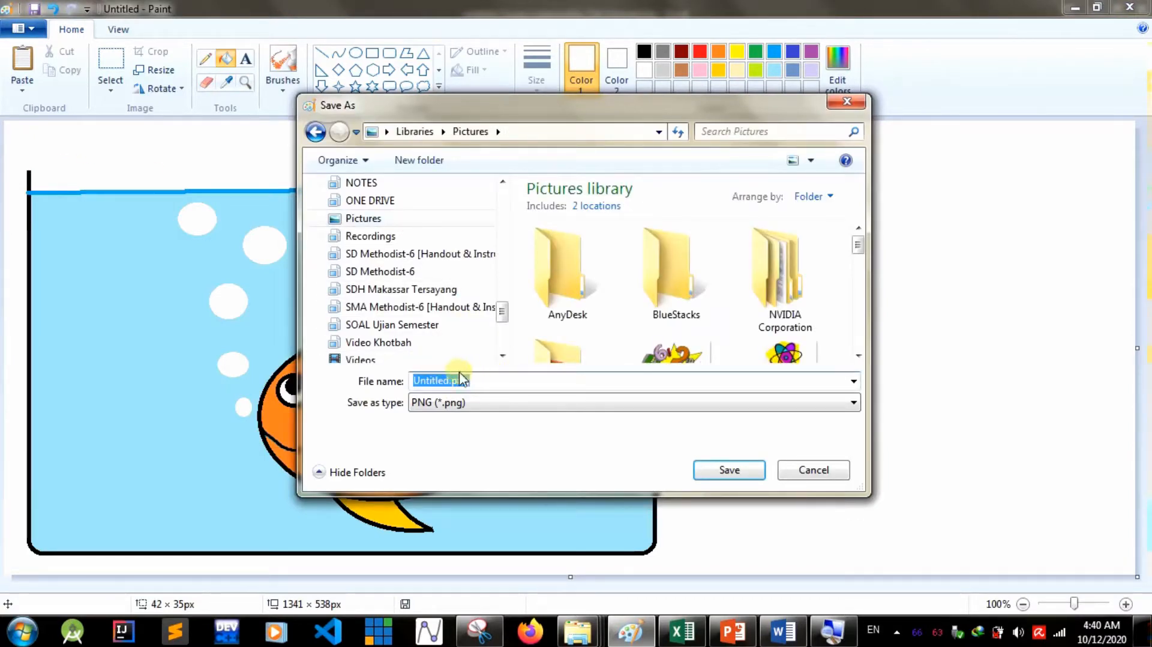
{"action": "left_click", "coordinate": [500, 380]}
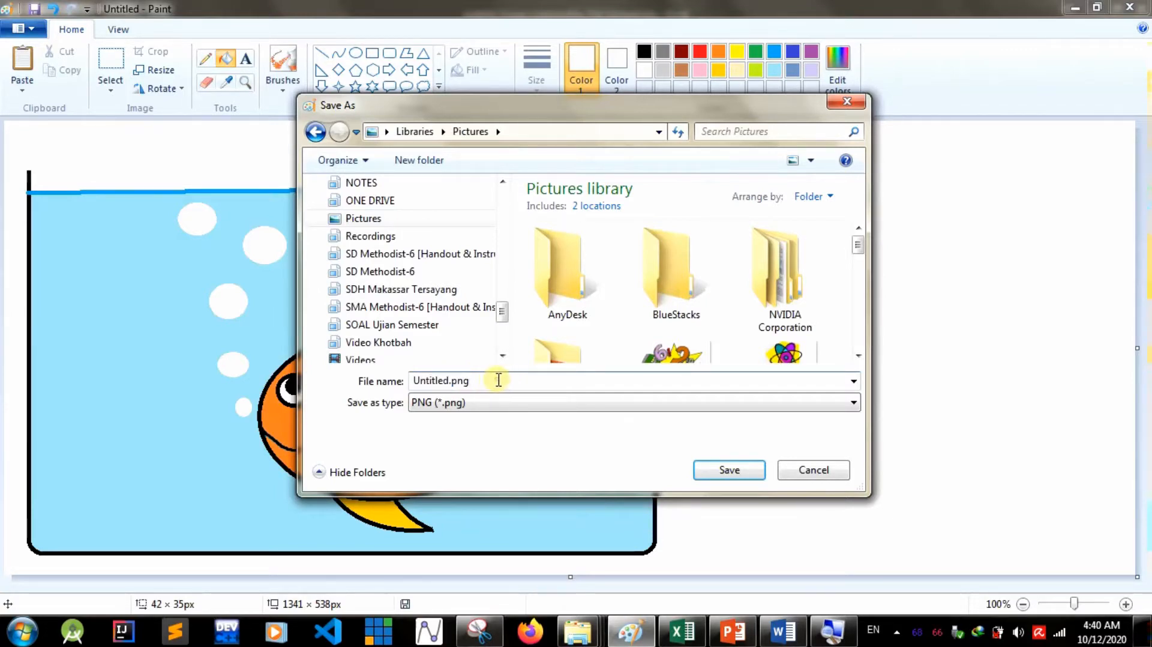
{"action": "key", "text": "BackSpace"}
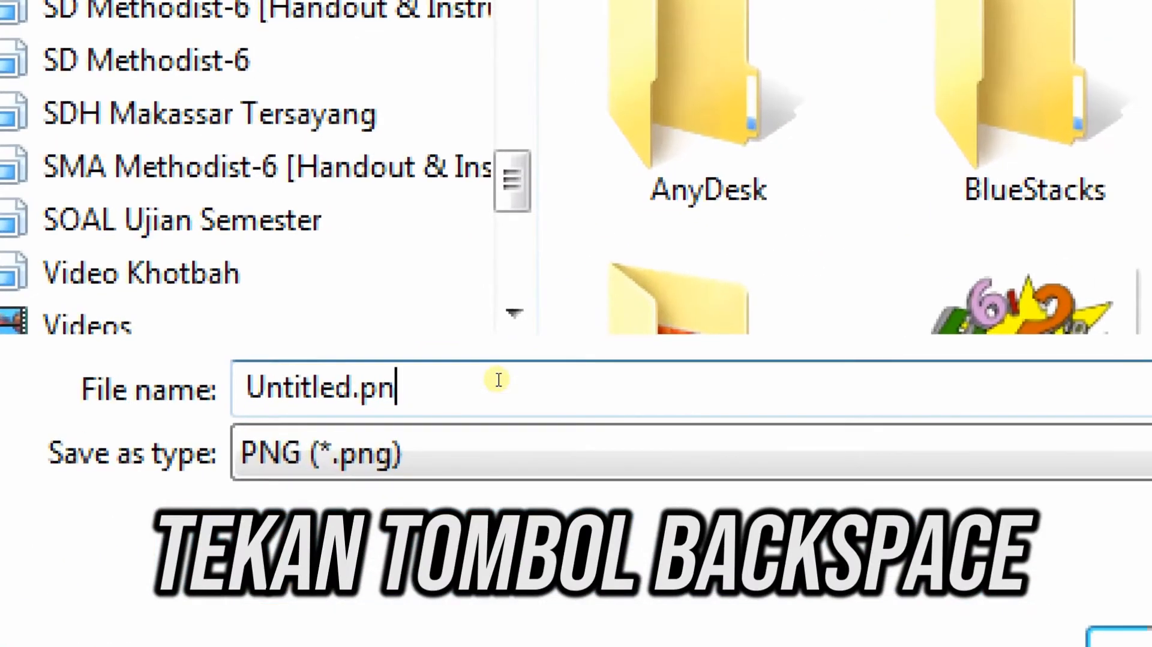
{"action": "key", "text": "BackSpace"}
{"action": "key", "text": "BackSpace"}
{"action": "key", "text": "BackSpace"}
{"action": "key", "text": "BackSpace"}
{"action": "key", "text": "BackSpace"}
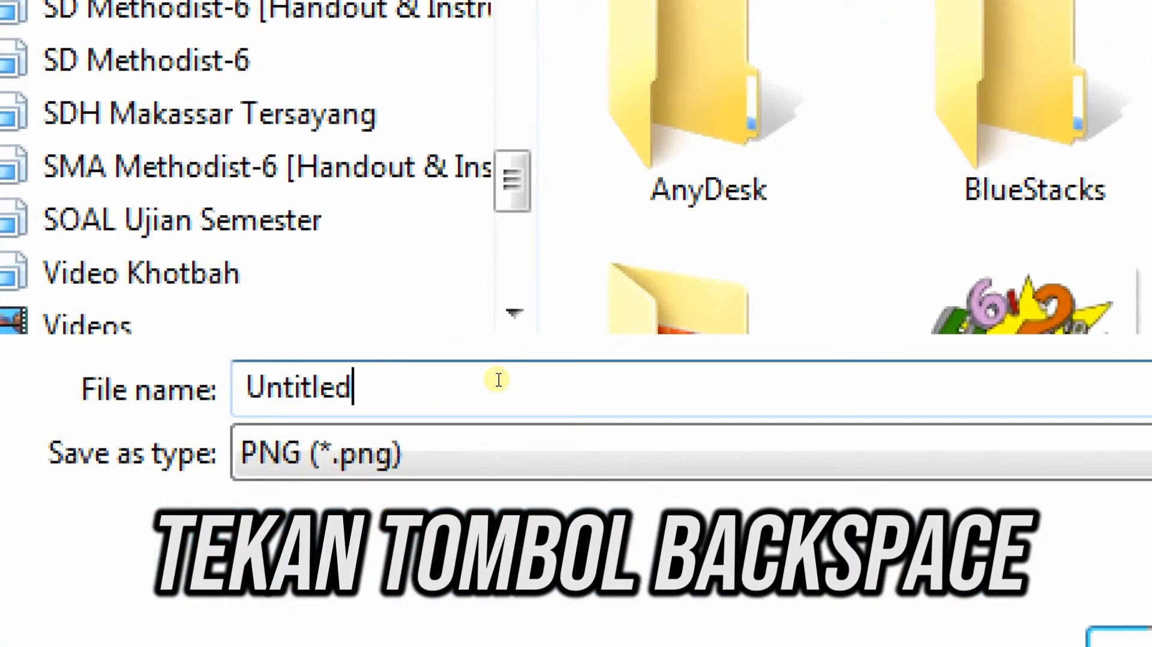
{"action": "key", "text": "BackSpace"}
{"action": "key", "text": "BackSpace"}
{"action": "key", "text": "BackSpace"}
{"action": "key", "text": "BackSpace"}
{"action": "key", "text": "BackSpace"}
{"action": "key", "text": "BackSpace"}
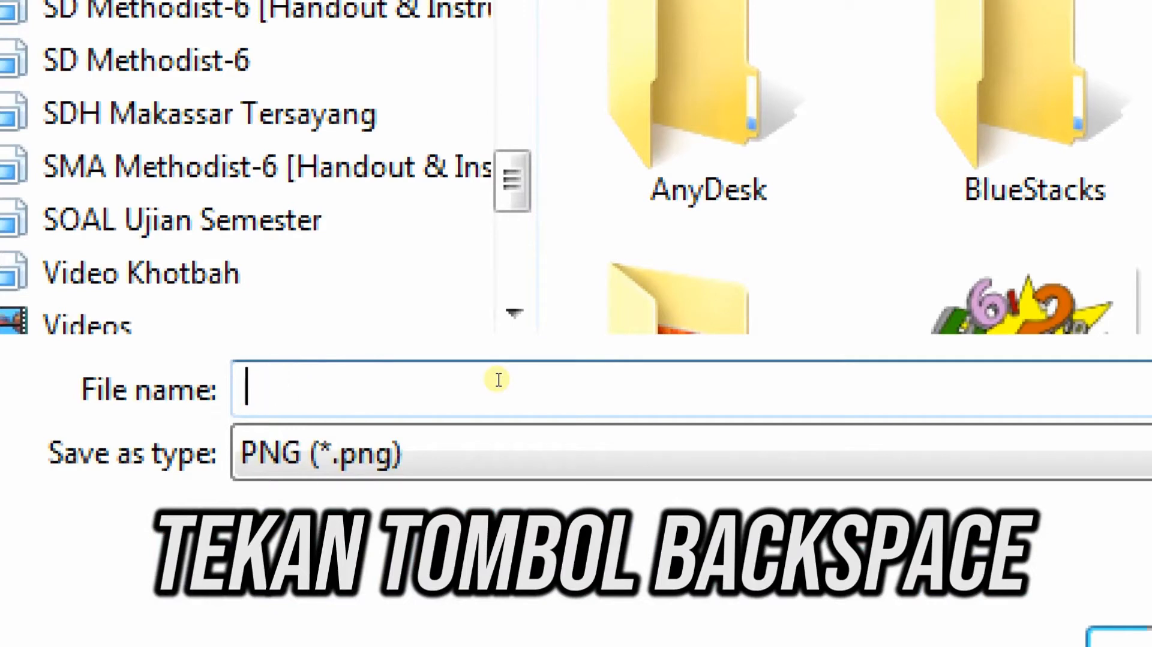
- Name the file "ikan" followed by the author's title and name, and save it as a PNG
{"action": "type", "text": "ika"}
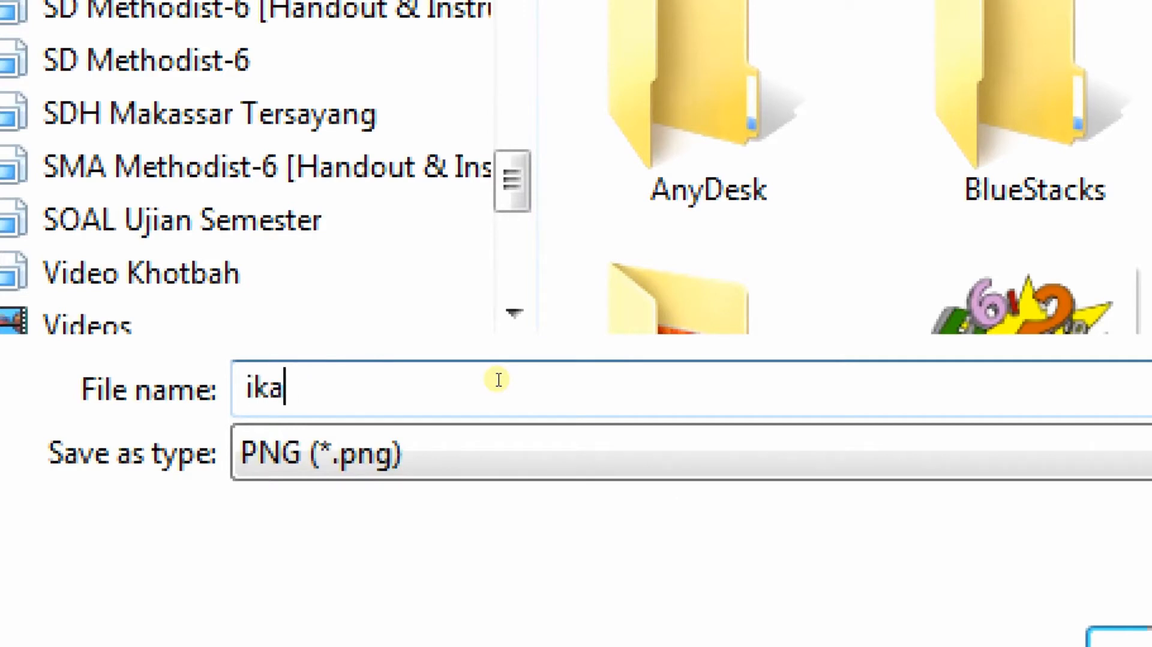
{"action": "type", "text": "n Pa"}
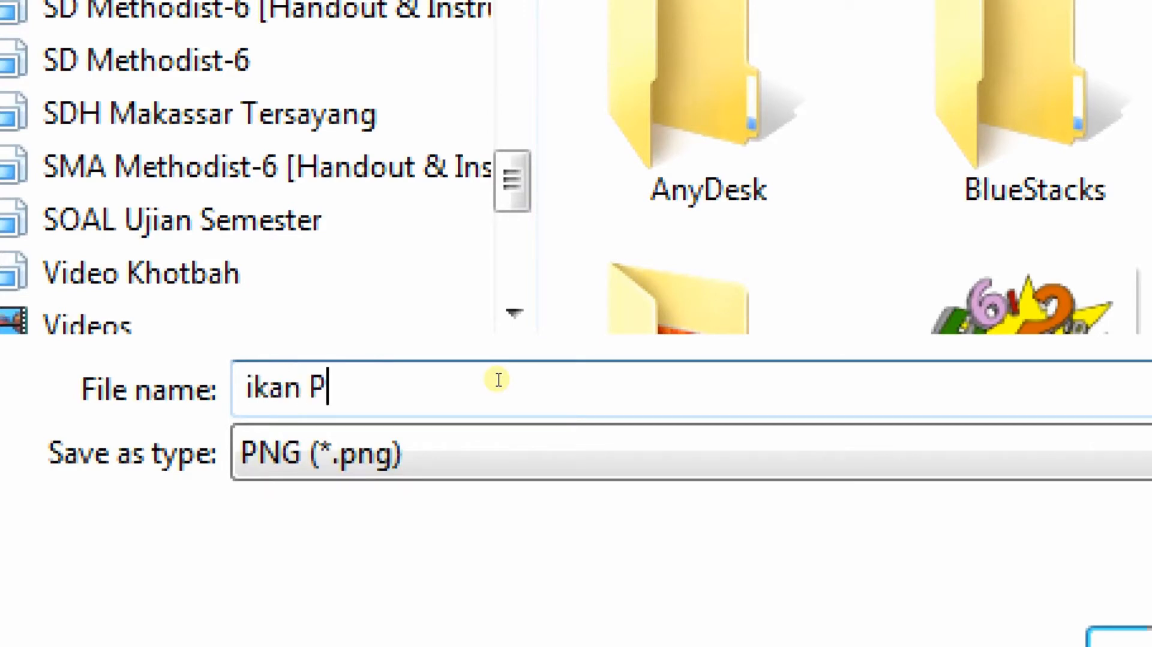
{"action": "type", "text": "k Samuel"}
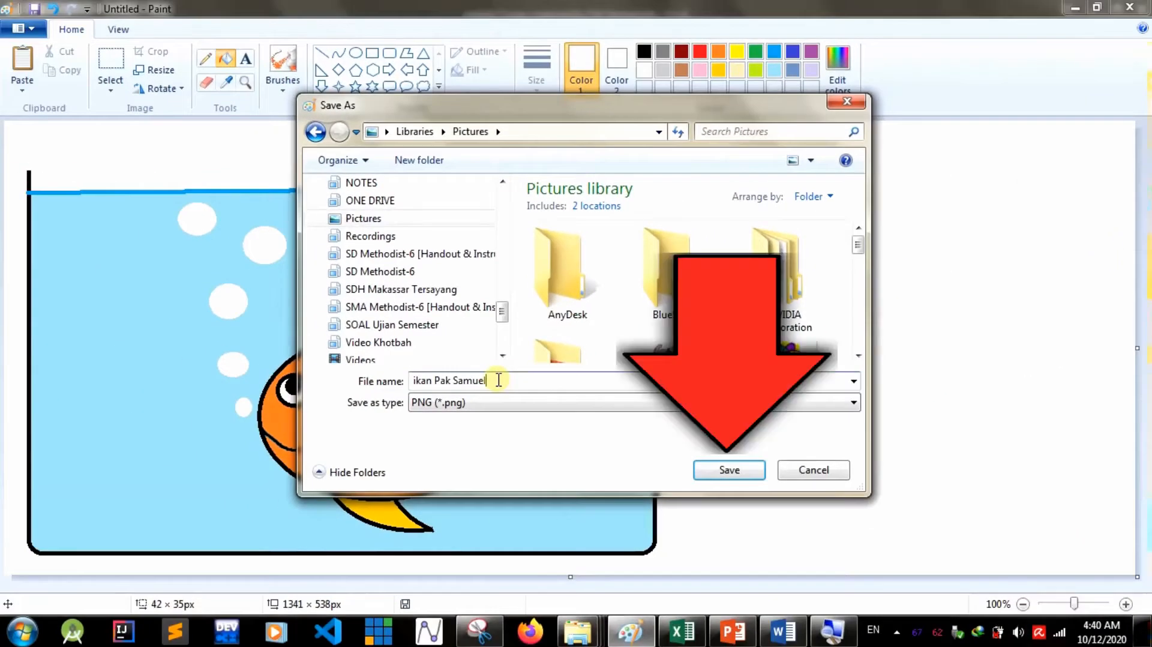
{"action": "left_click", "coordinate": [708, 470]}
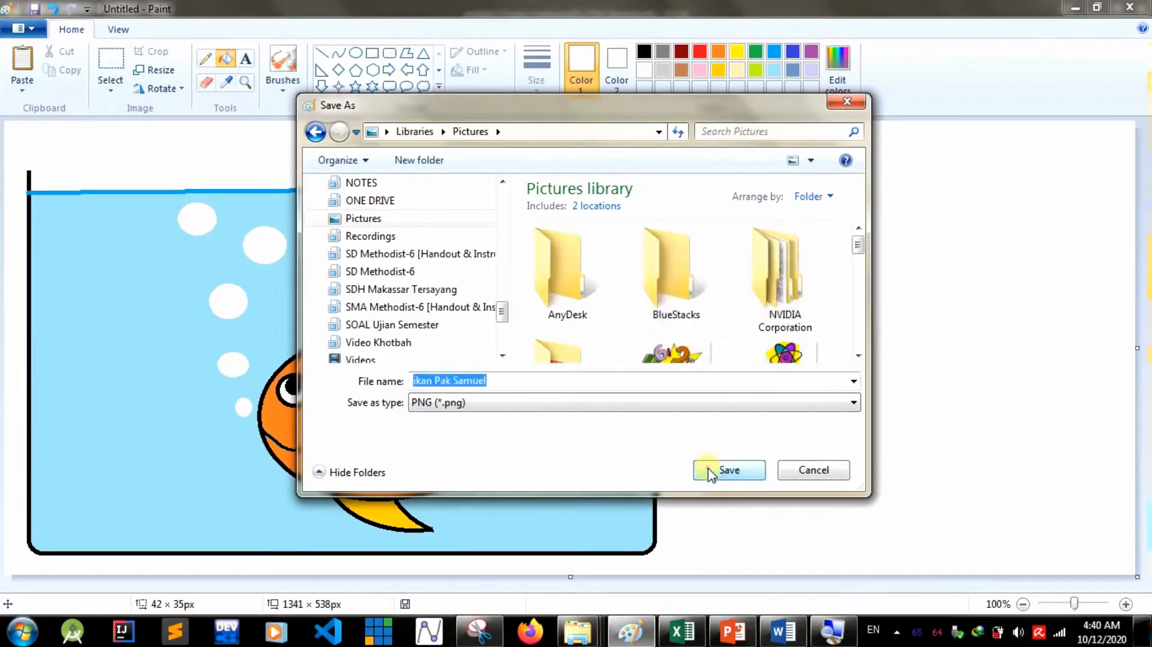